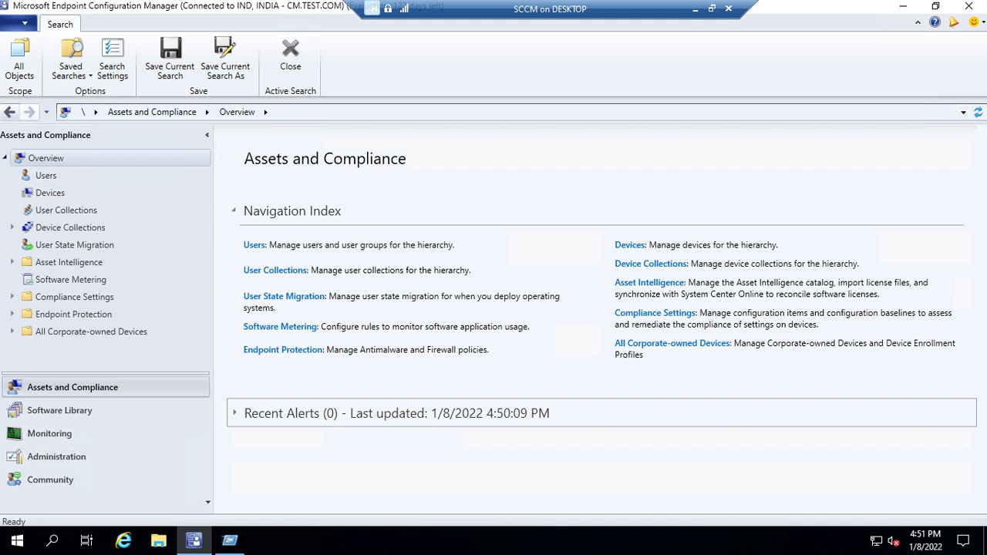
# Step: Examine the Sites, Servers and Site System Roles, and Client Settings nodes in the Administration workspace, and view Deployments in Monitoring
pyautogui.click(57, 457)
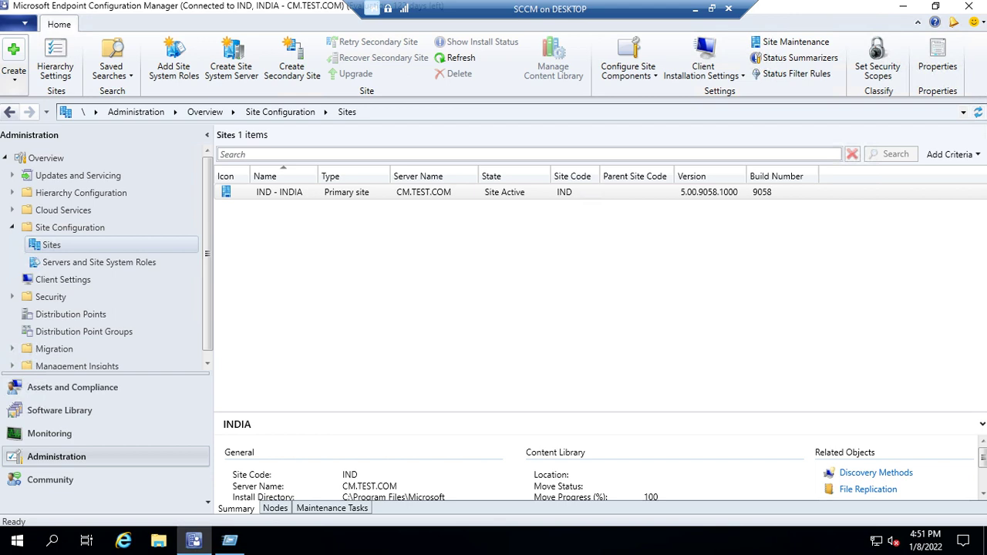
pyautogui.click(99, 262)
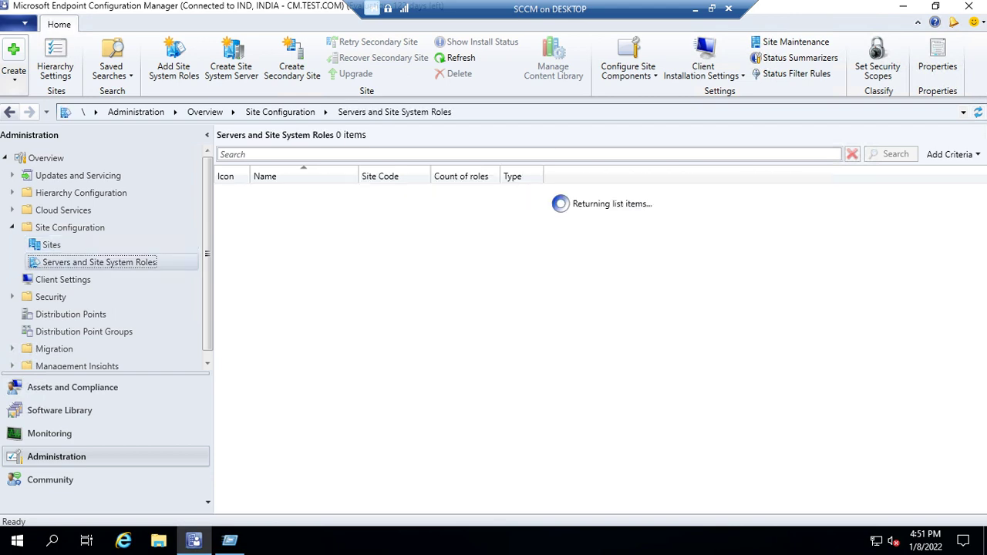
pyautogui.click(52, 245)
pyautogui.click(99, 262)
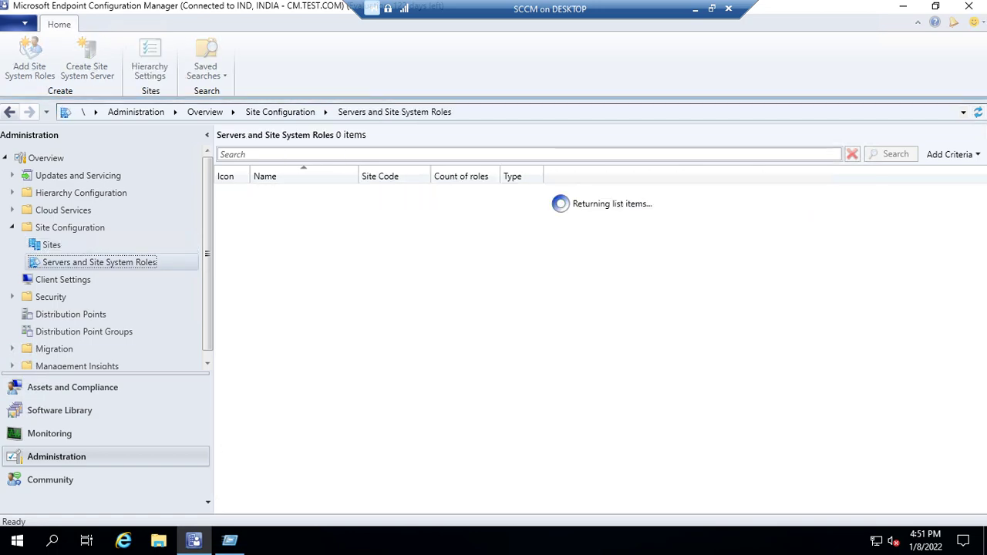
pyautogui.click(51, 245)
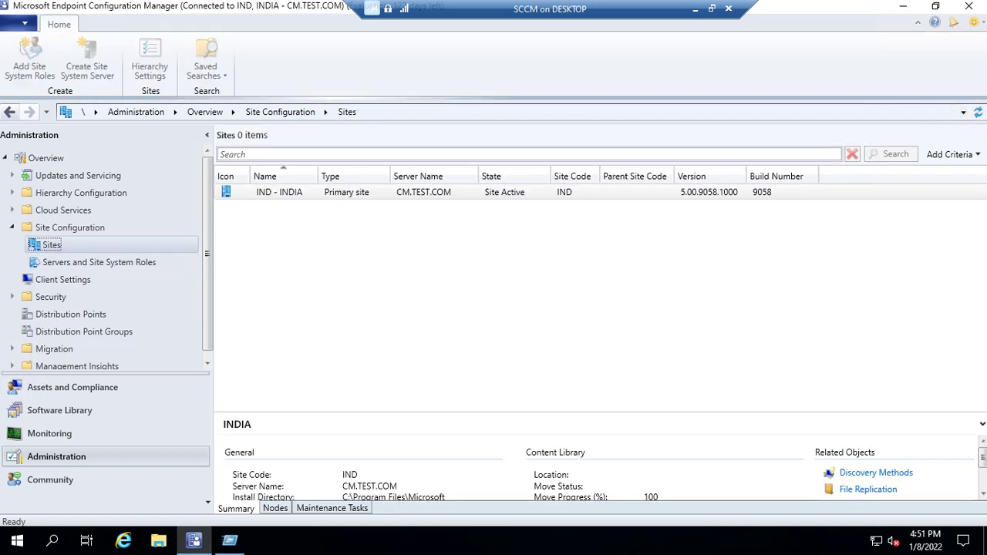
pyautogui.click(99, 262)
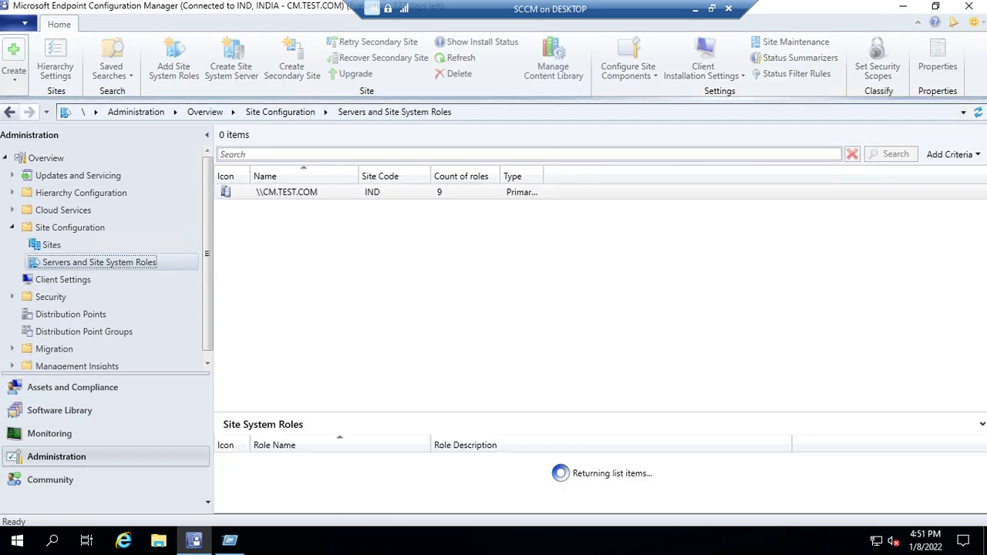
pyautogui.click(52, 246)
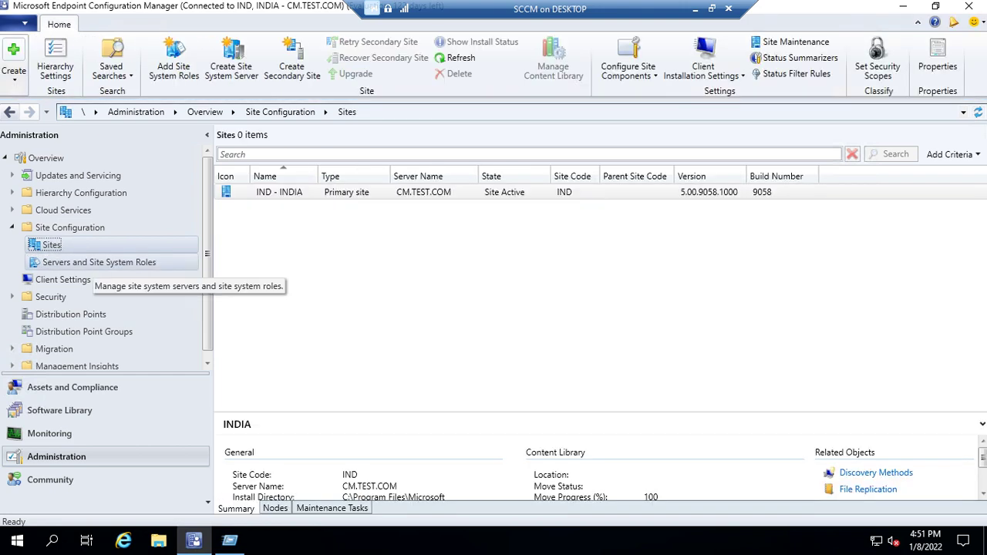
pyautogui.click(94, 263)
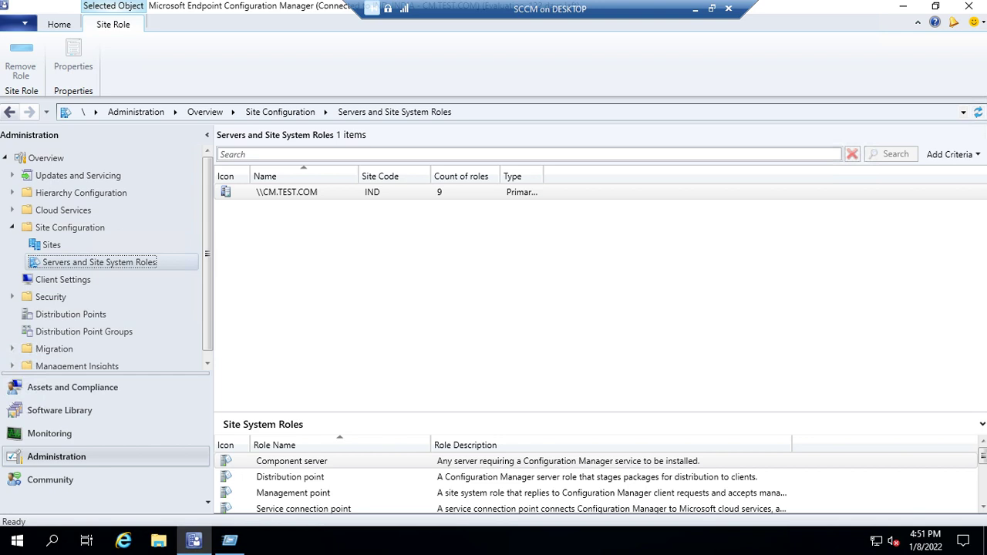
pyautogui.click(455, 286)
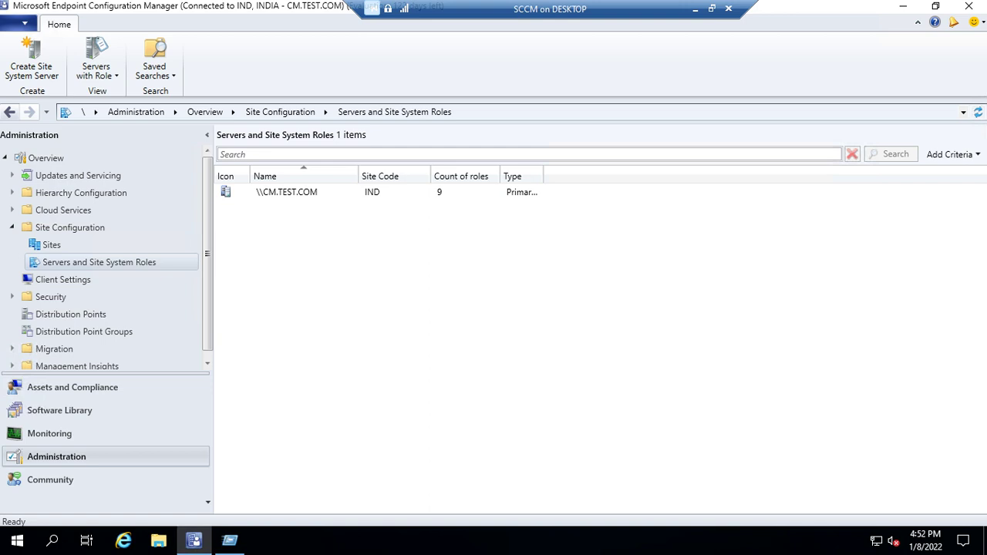
pyautogui.click(52, 245)
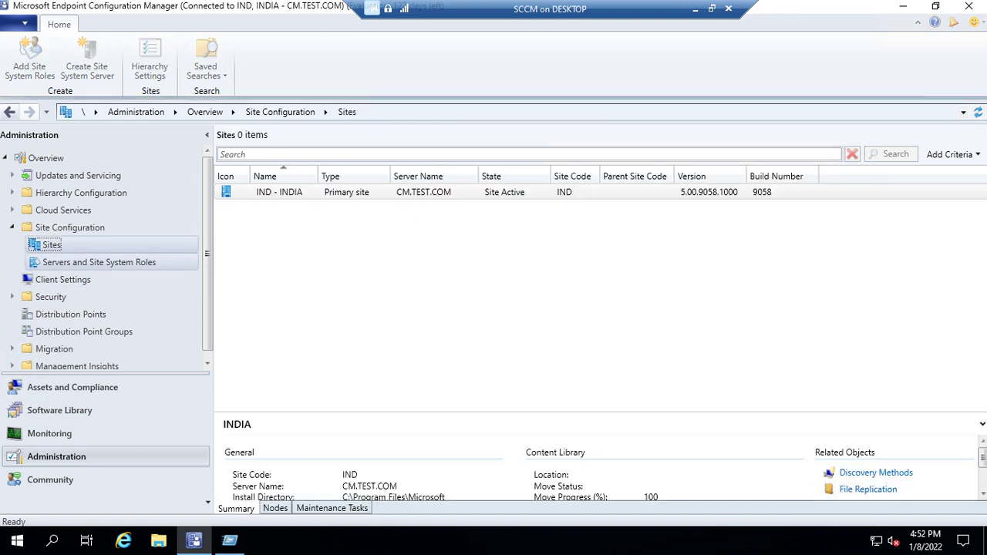
pyautogui.click(99, 263)
pyautogui.click(63, 279)
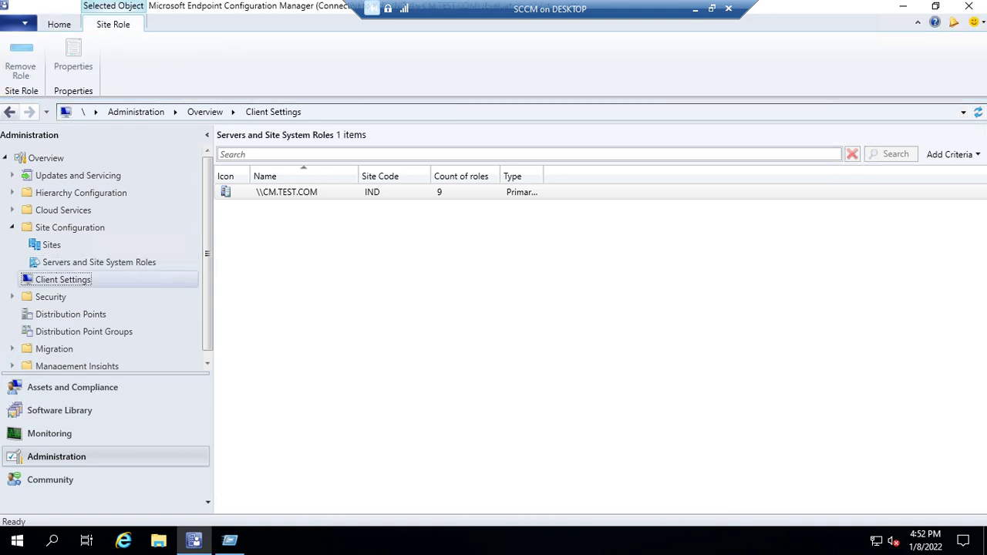
pyautogui.click(99, 262)
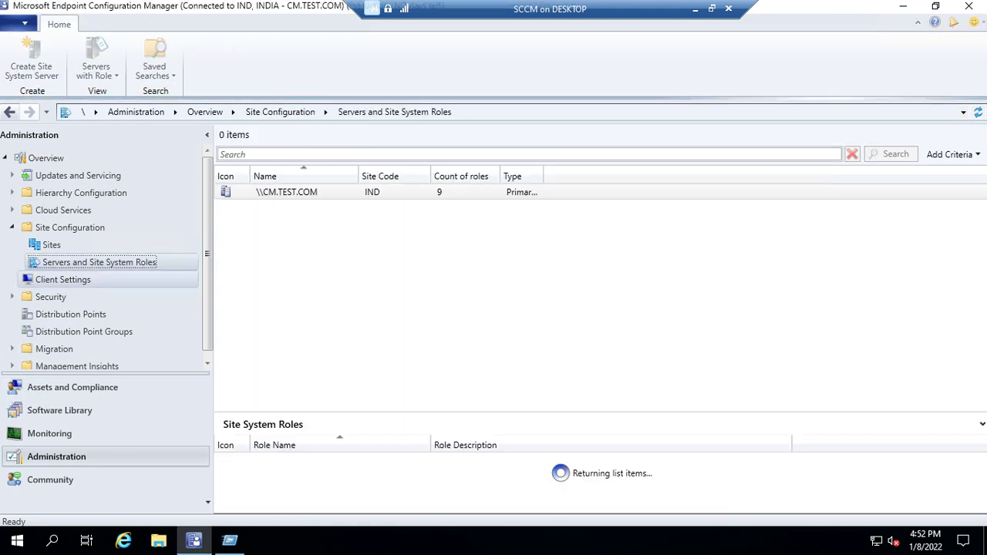
pyautogui.click(63, 279)
pyautogui.click(99, 262)
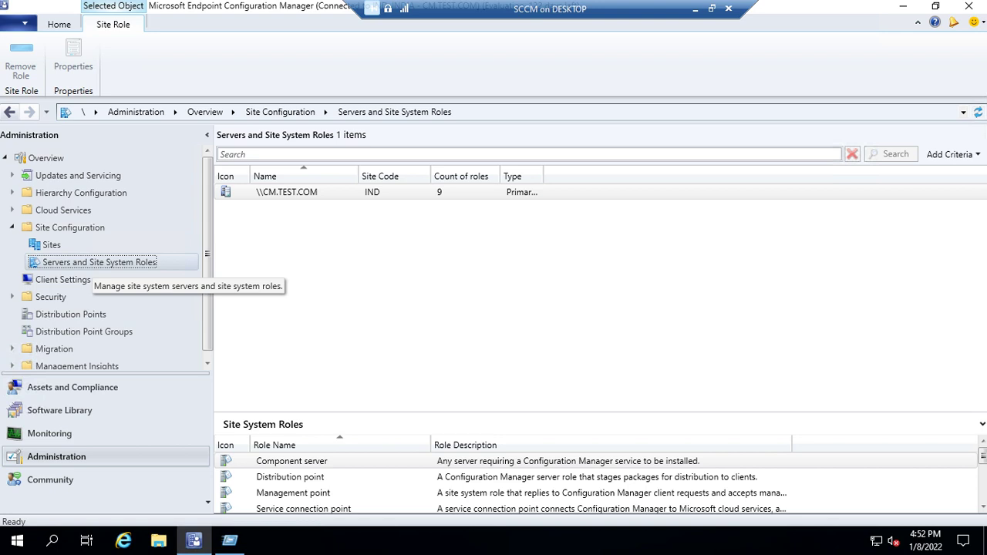
pyautogui.click(89, 281)
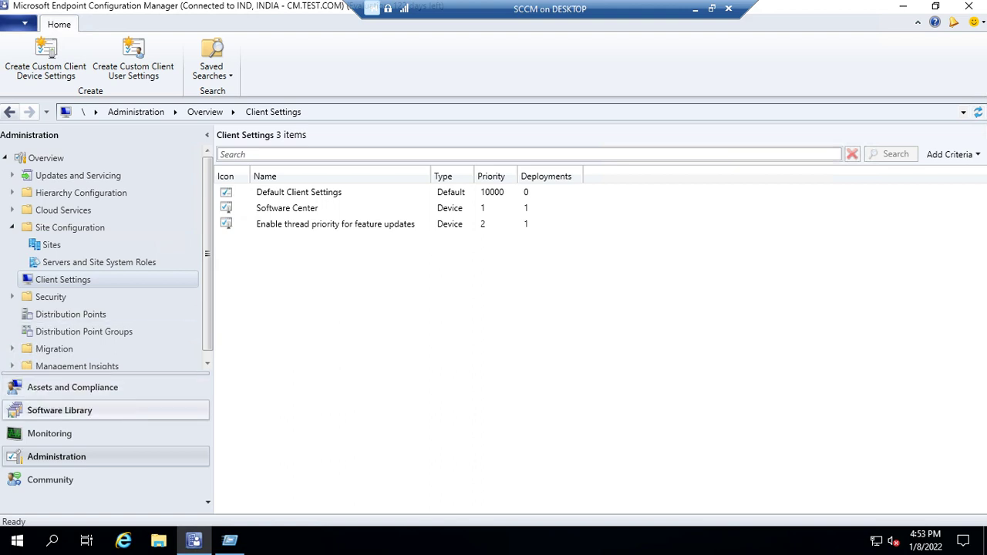
pyautogui.click(49, 433)
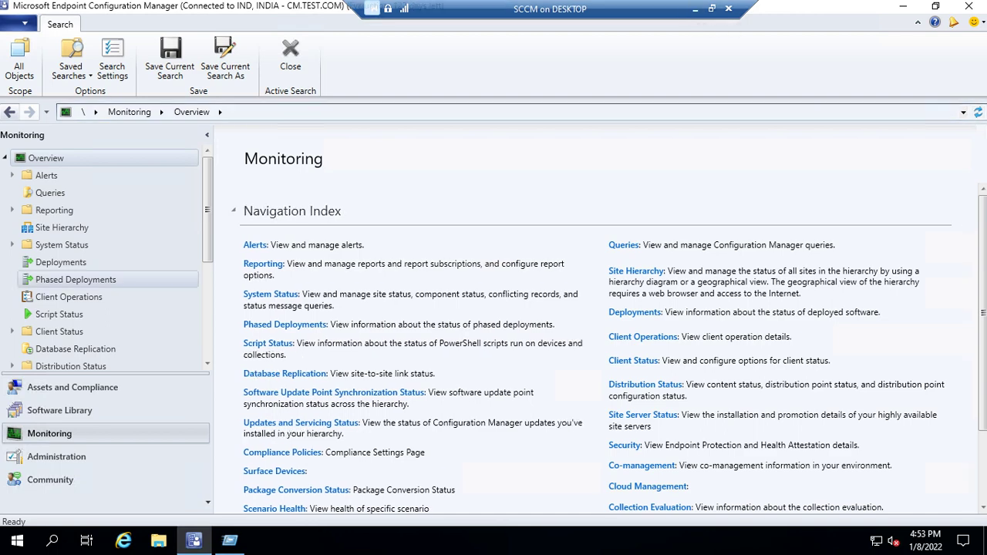
pyautogui.click(61, 262)
# Step: Switch to the SCCMSEC01 virtual machine and display its Local Server properties in Server Manager
pyautogui.click(695, 9)
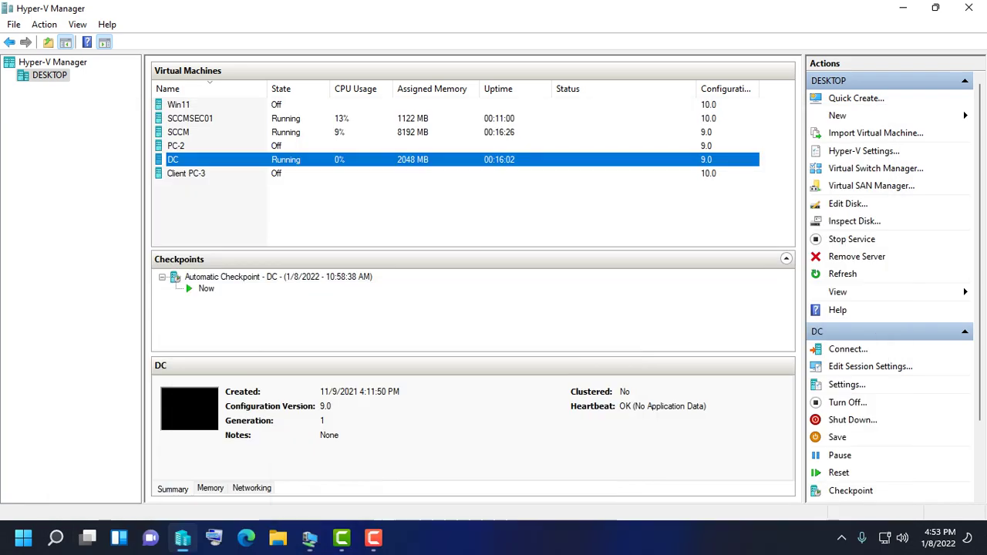
pyautogui.moveTo(310, 538)
pyautogui.click(308, 463)
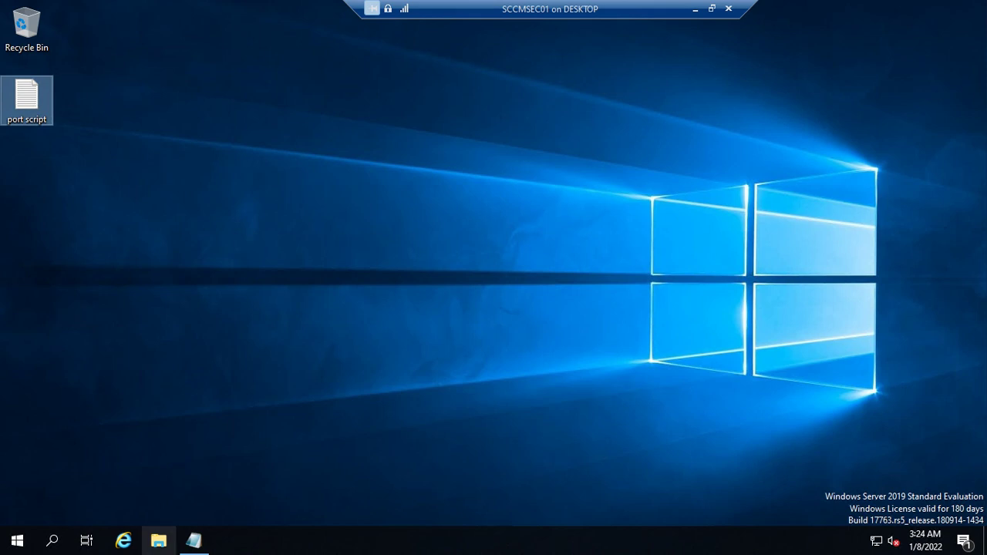
pyautogui.click(17, 540)
pyautogui.click(270, 145)
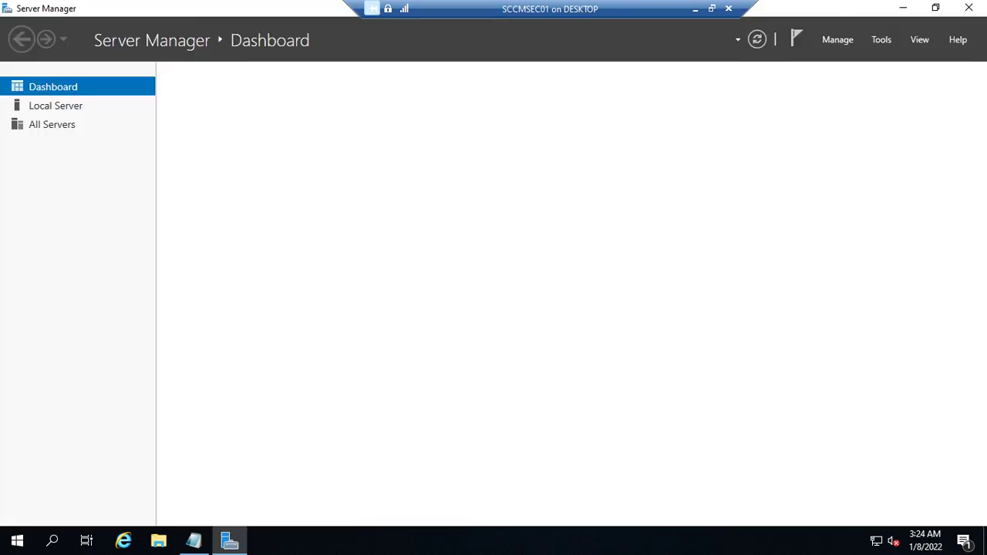
pyautogui.click(56, 106)
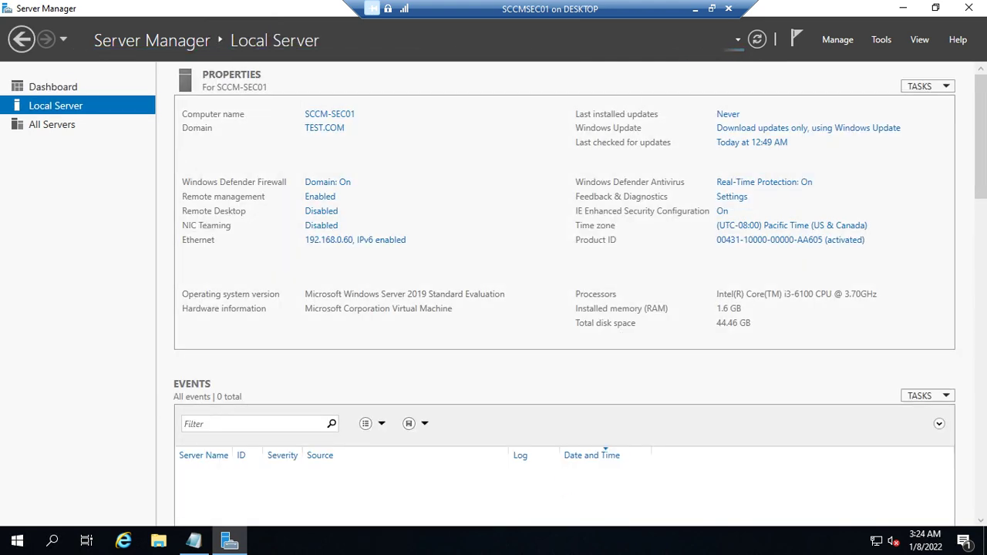
# Step: Review the port script's inbound TCP firewall rules for ports 1433, 4022, 135 and 445 in Notepad
pyautogui.click(194, 541)
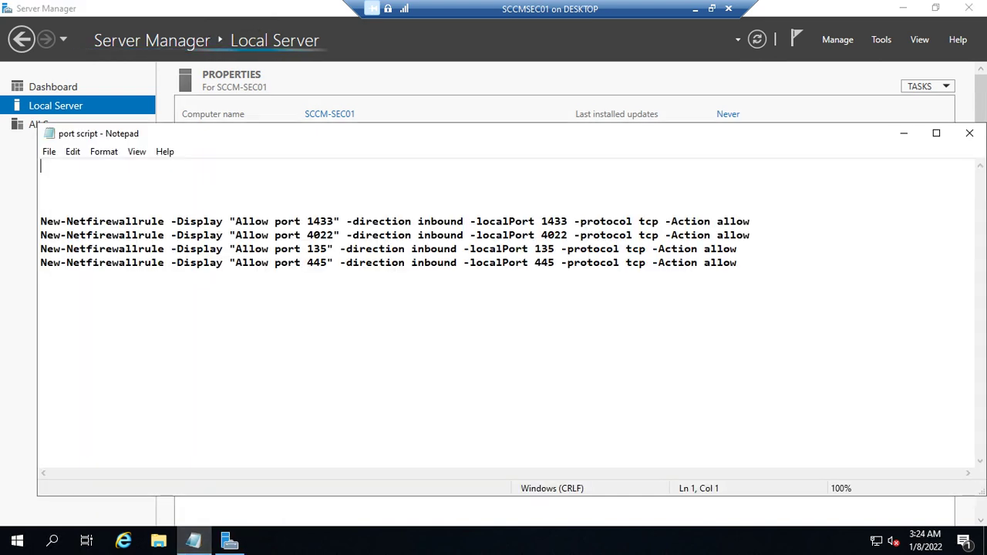
pyautogui.click(48, 276)
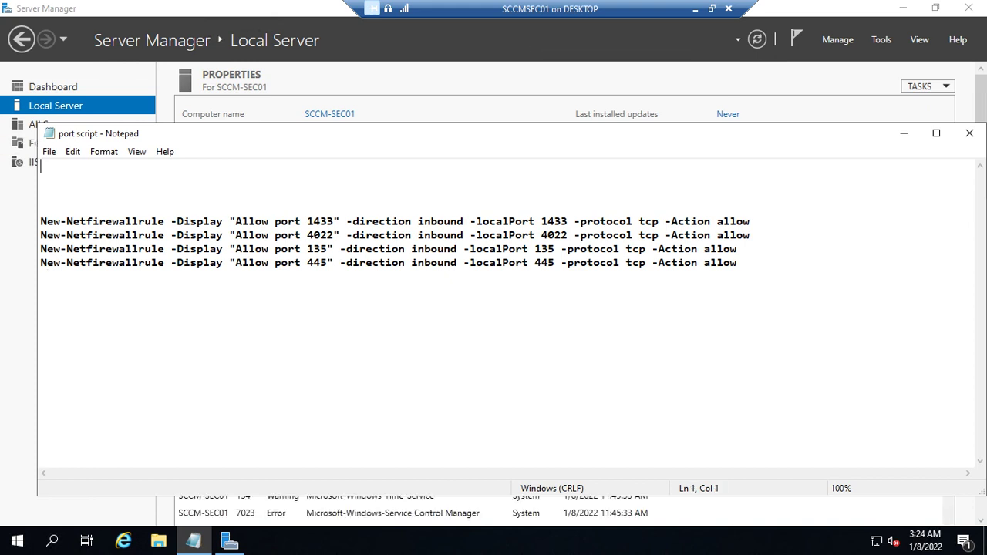
pyautogui.moveTo(40, 222); pyautogui.dragTo(372, 262)
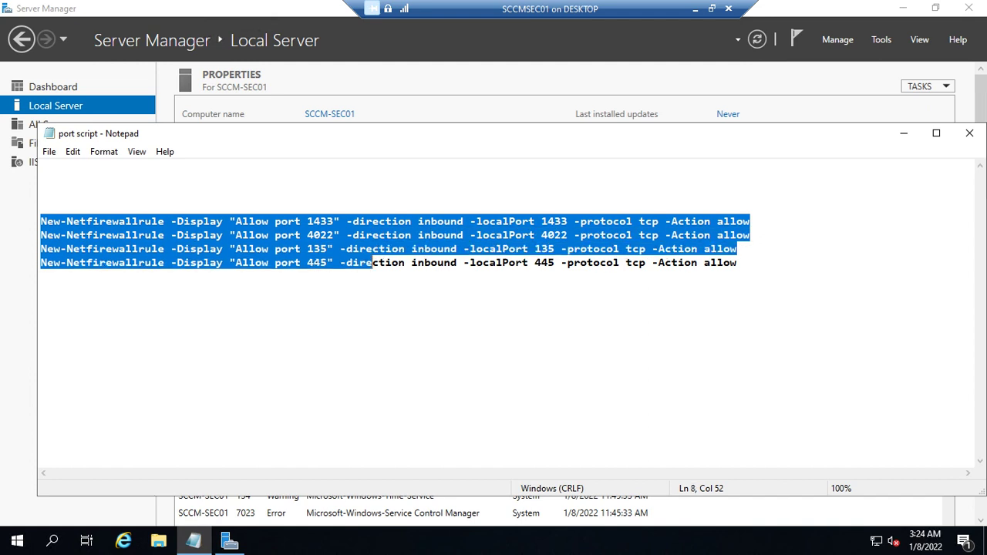
pyautogui.moveTo(307, 221); pyautogui.dragTo(334, 221)
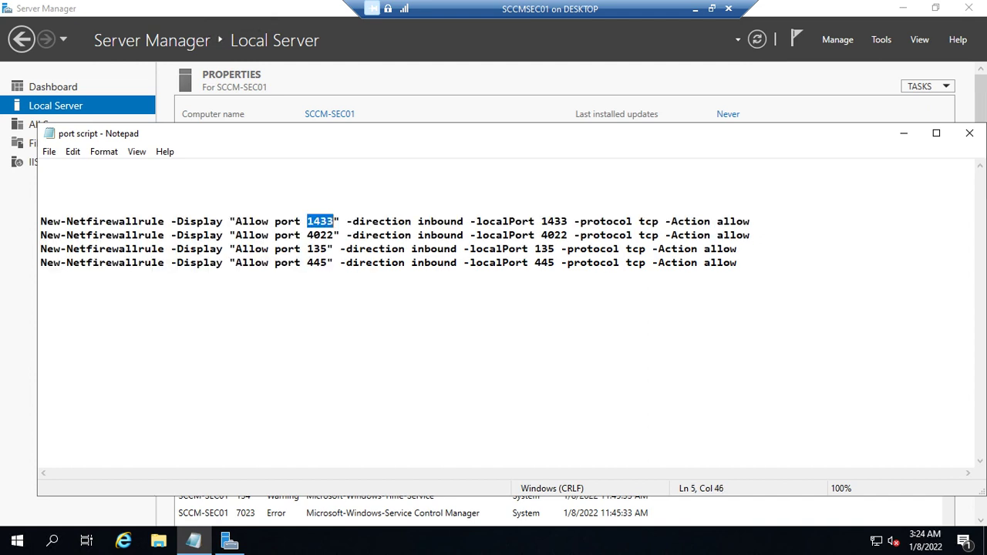
pyautogui.moveTo(307, 235); pyautogui.dragTo(334, 236)
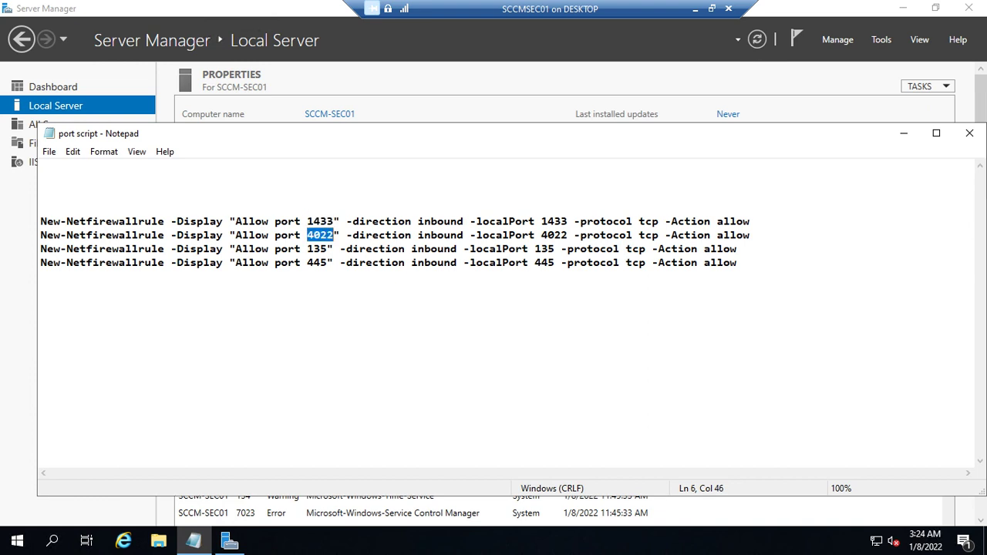
pyautogui.moveTo(307, 249); pyautogui.dragTo(328, 263)
pyautogui.click(46, 276)
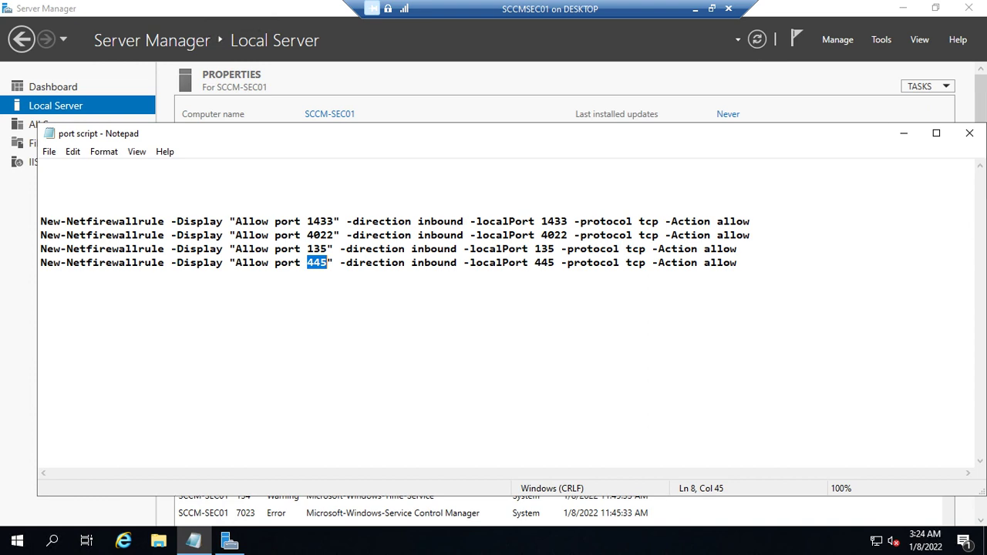
pyautogui.click(904, 133)
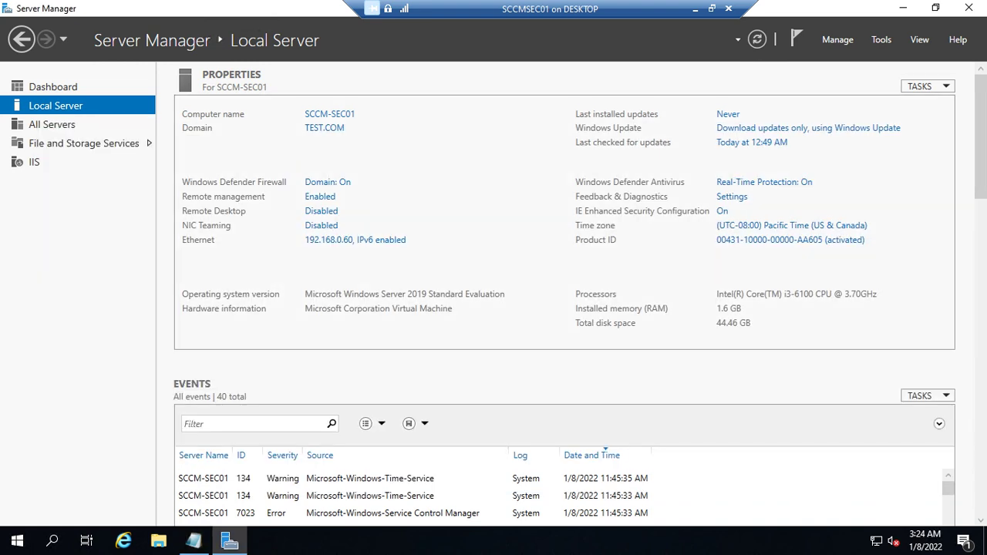
# Step: Start the Add Roles and Features Wizard and advance to the server roles with role-based or feature-based installation
pyautogui.click(882, 40)
pyautogui.click(882, 39)
pyautogui.click(882, 39)
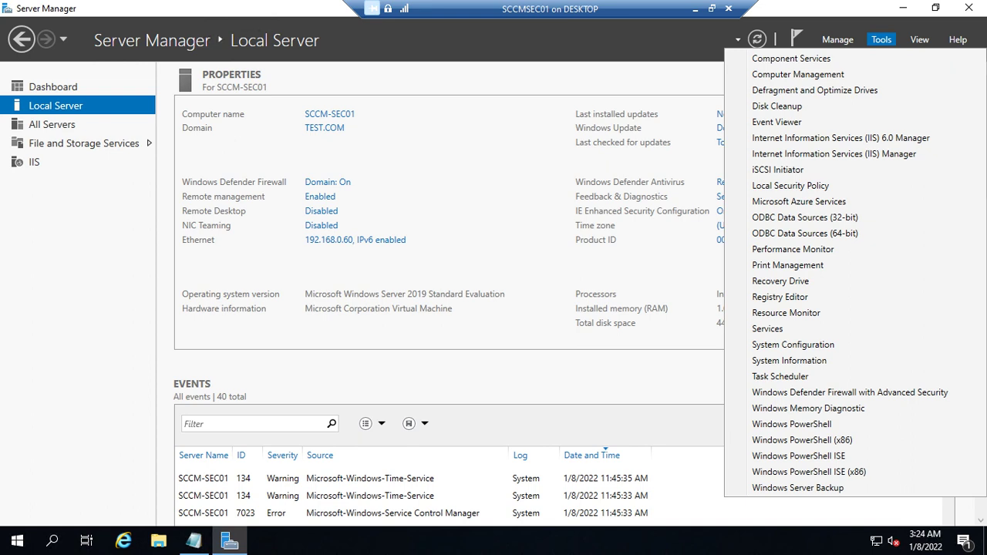
pyautogui.click(838, 40)
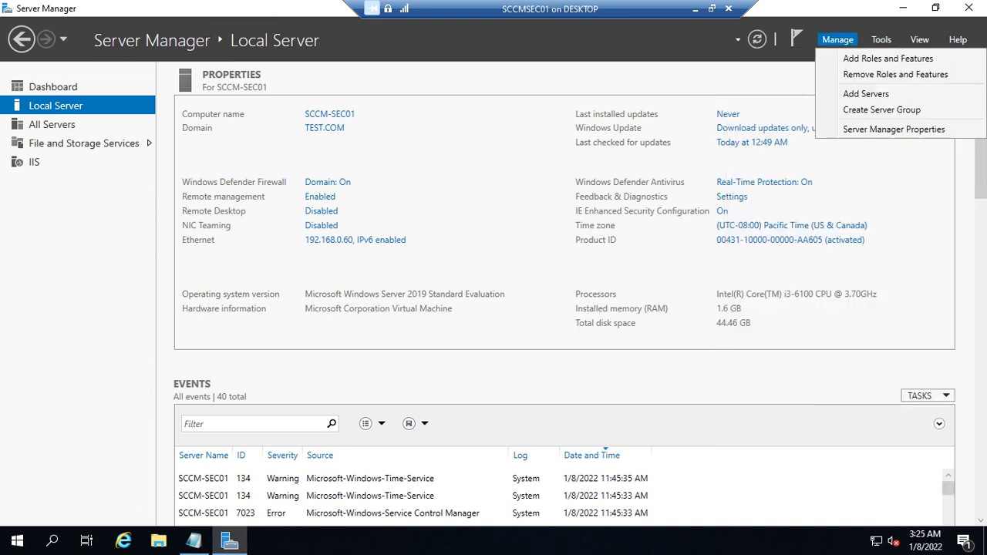
pyautogui.moveTo(882, 40)
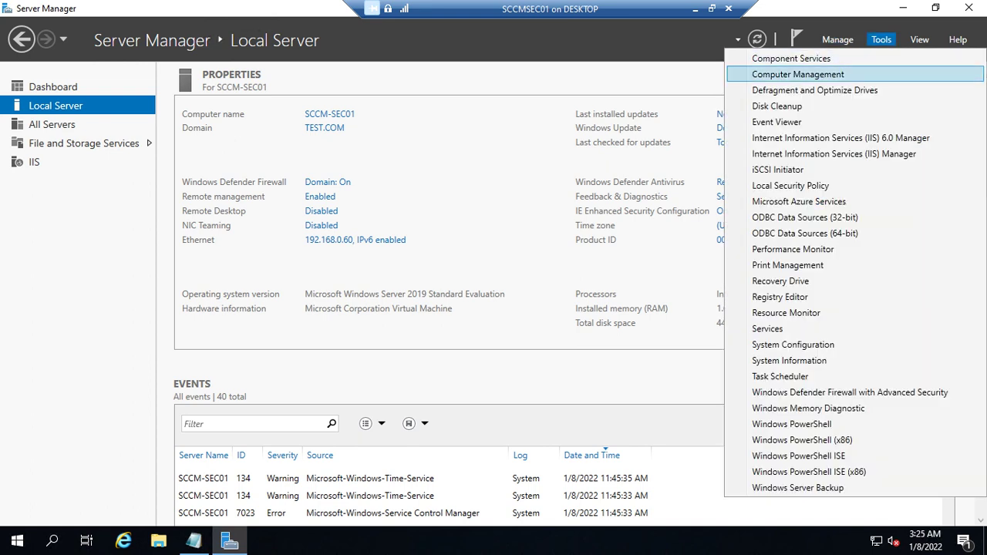
pyautogui.moveTo(838, 39)
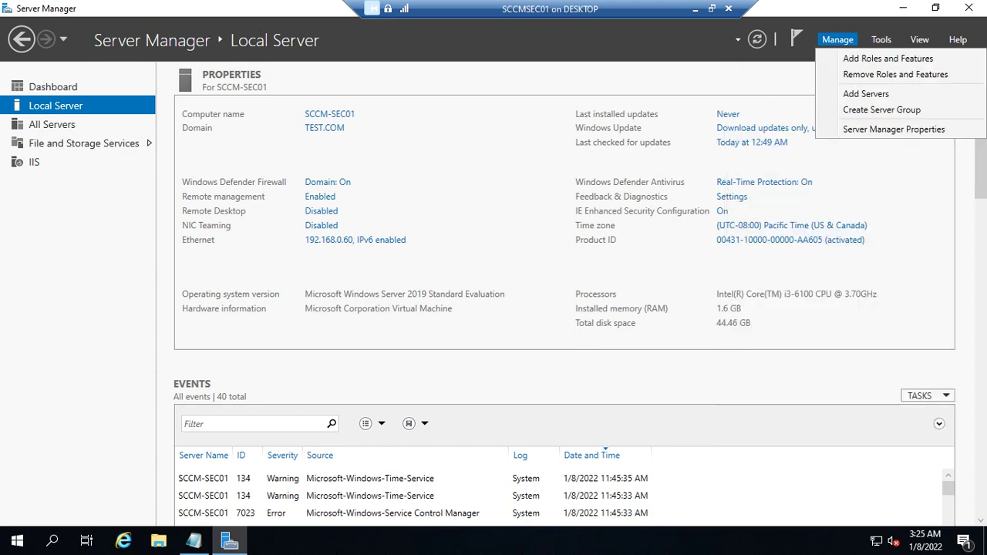
pyautogui.click(857, 58)
pyautogui.click(431, 427)
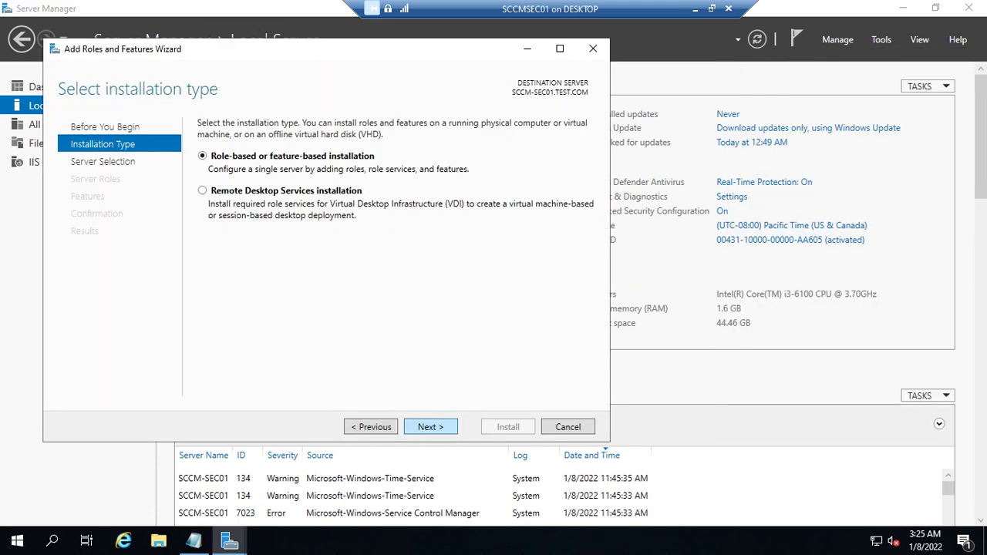
pyautogui.click(431, 427)
pyautogui.click(430, 426)
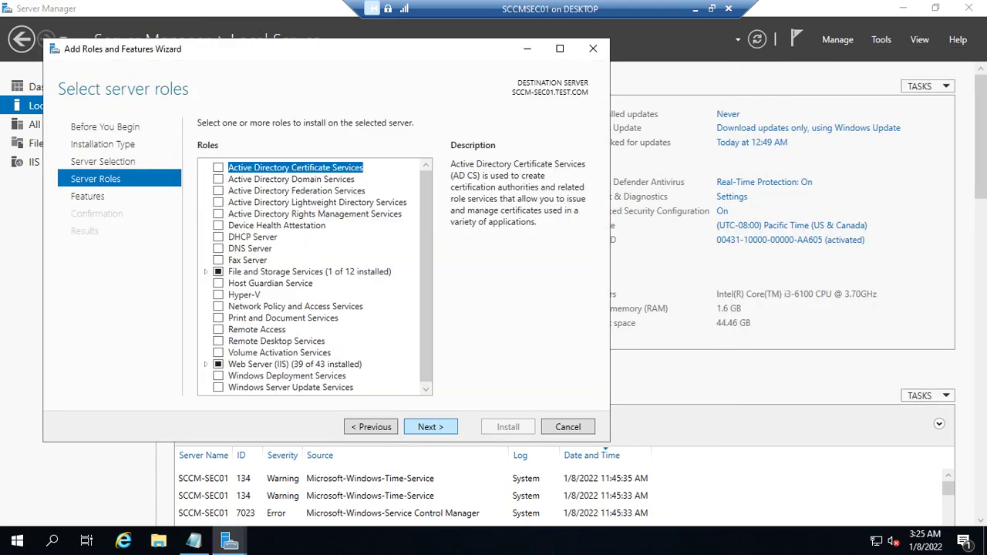
# Step: Check the Web Server (IIS) role services and the list of features, including .NET Framework 3.5 and Background Intelligent Transfer Service
pyautogui.click(218, 363)
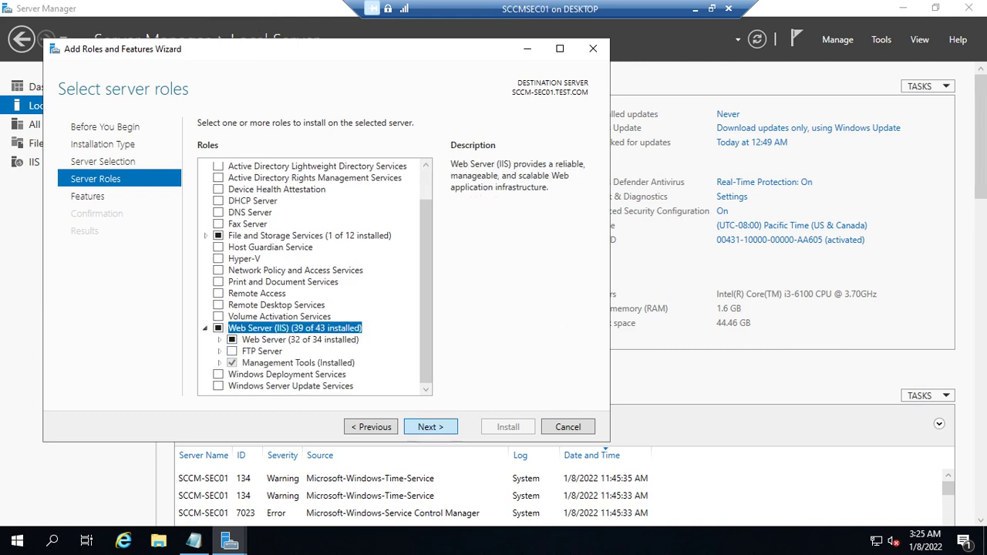
pyautogui.click(431, 426)
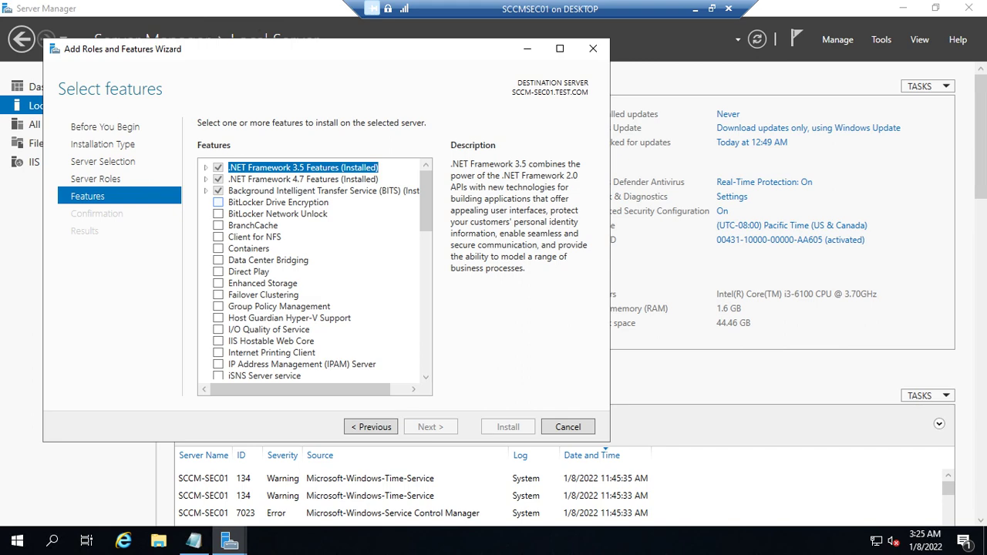
pyautogui.click(258, 190)
pyautogui.click(259, 167)
pyautogui.scroll(-7, 258, 231)
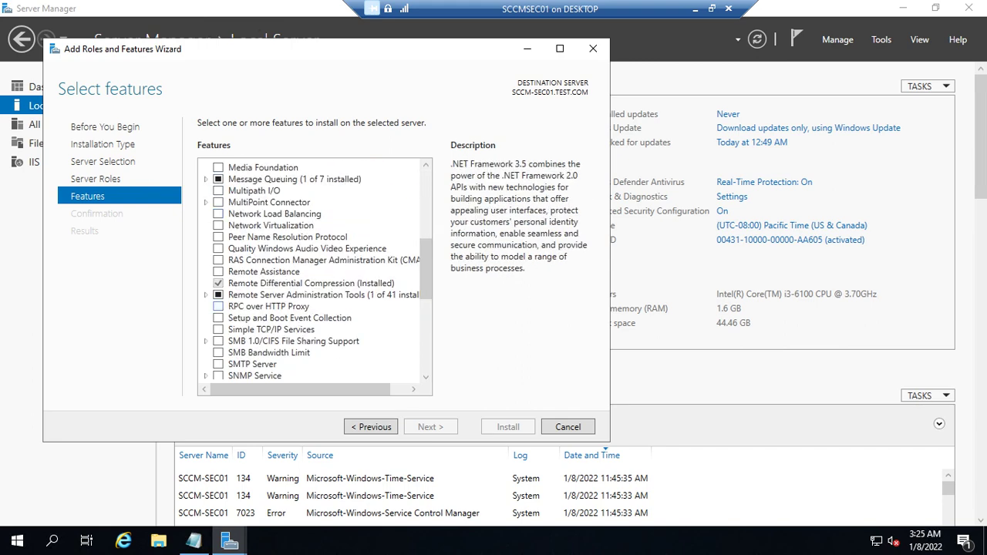
pyautogui.scroll(1, 218, 260)
pyautogui.scroll(6, 258, 270)
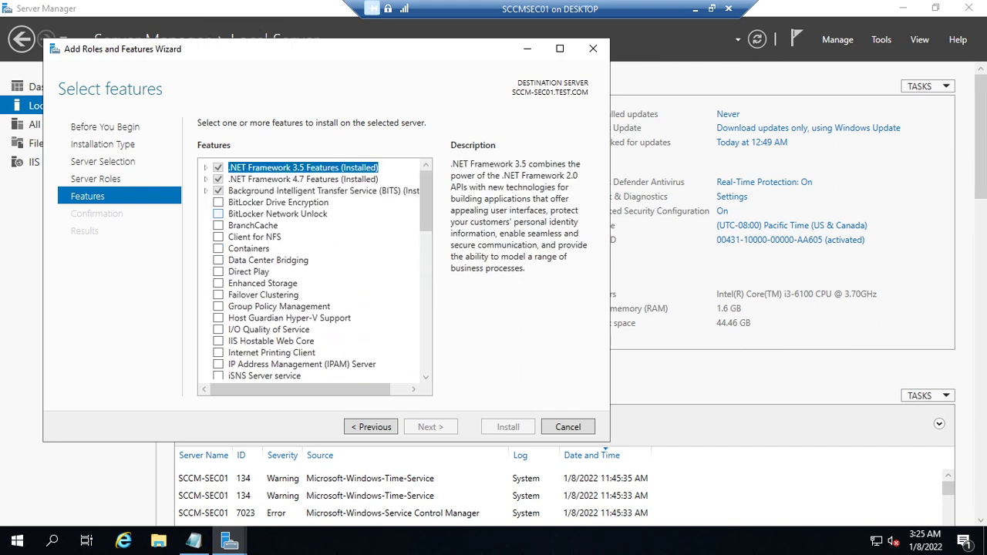
# Step: Cancel the Add Roles and Features Wizard, close Server Manager and return from the SCCMSEC01 virtual machine to the host desktop
pyautogui.click(568, 427)
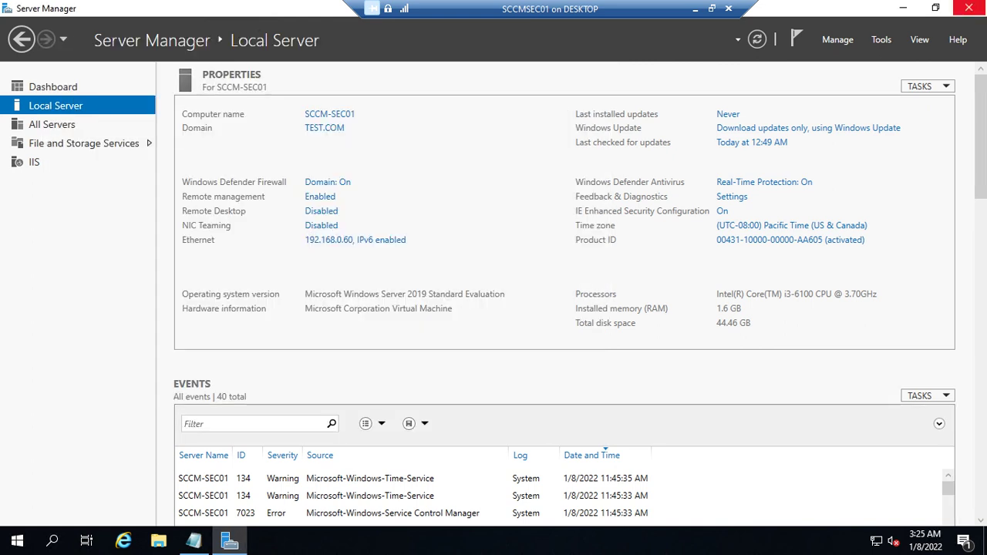
pyautogui.click(968, 8)
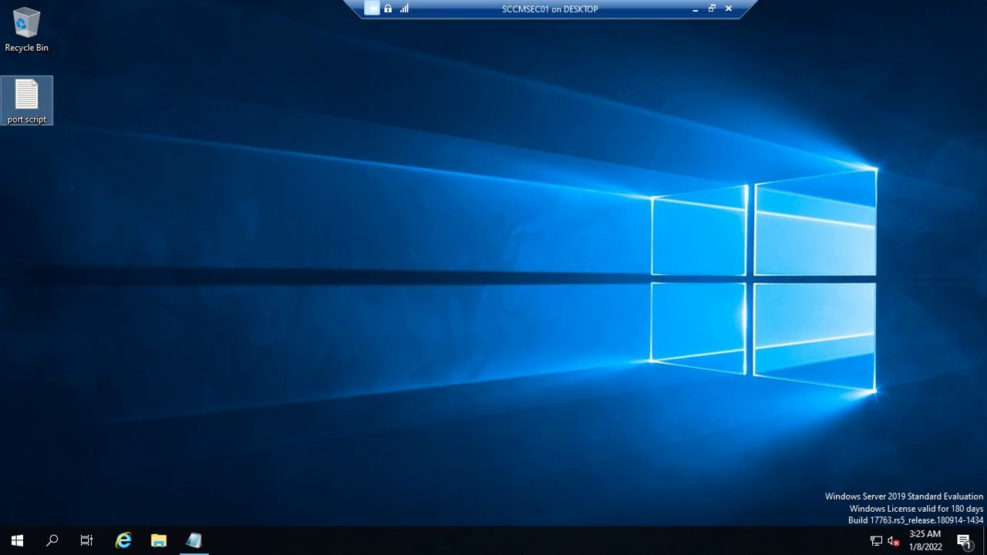
pyautogui.click(695, 8)
pyautogui.click(342, 539)
pyautogui.click(310, 539)
pyautogui.click(904, 10)
pyautogui.click(904, 10)
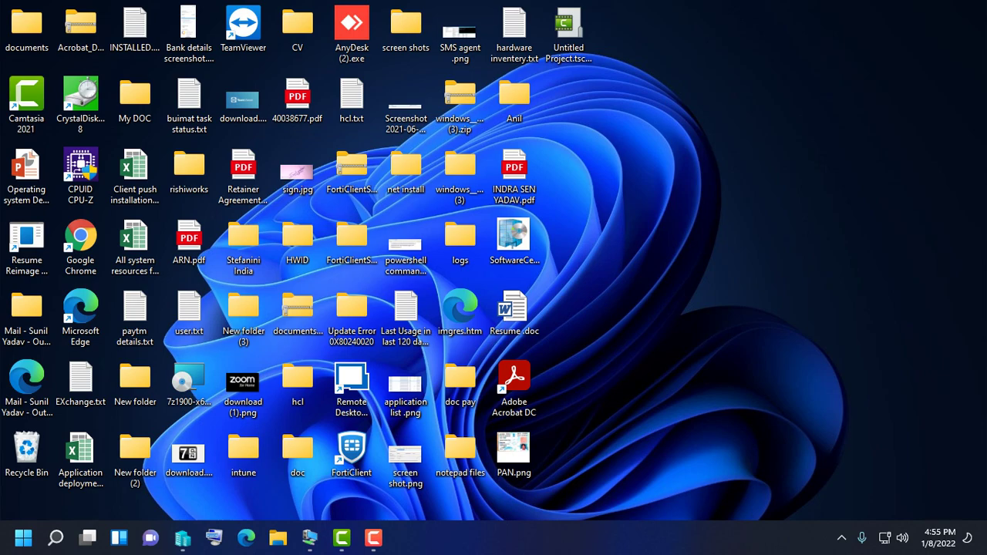
# Step: Switch to the SCCM virtual machine and display the Software Library overview in the Configuration Manager console
pyautogui.click(310, 538)
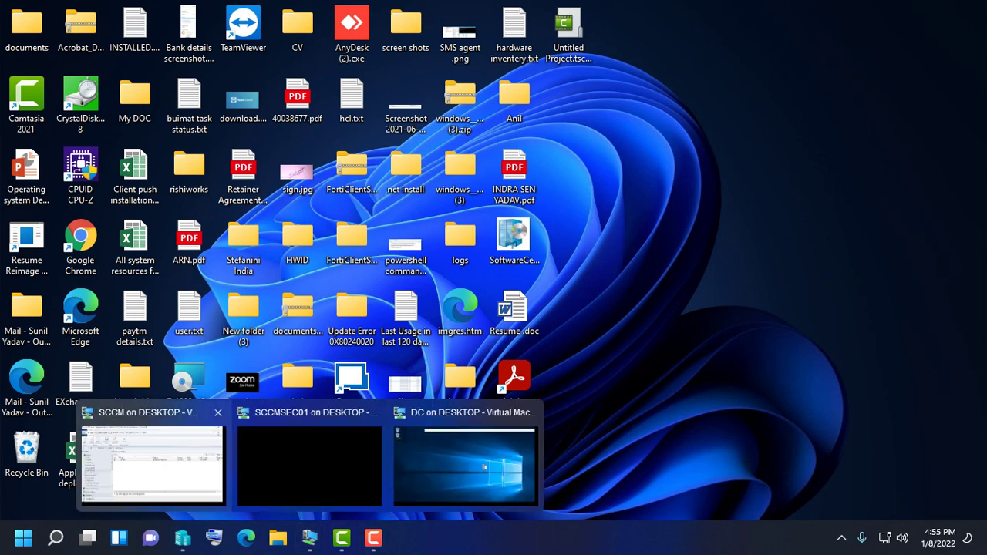
pyautogui.click(152, 463)
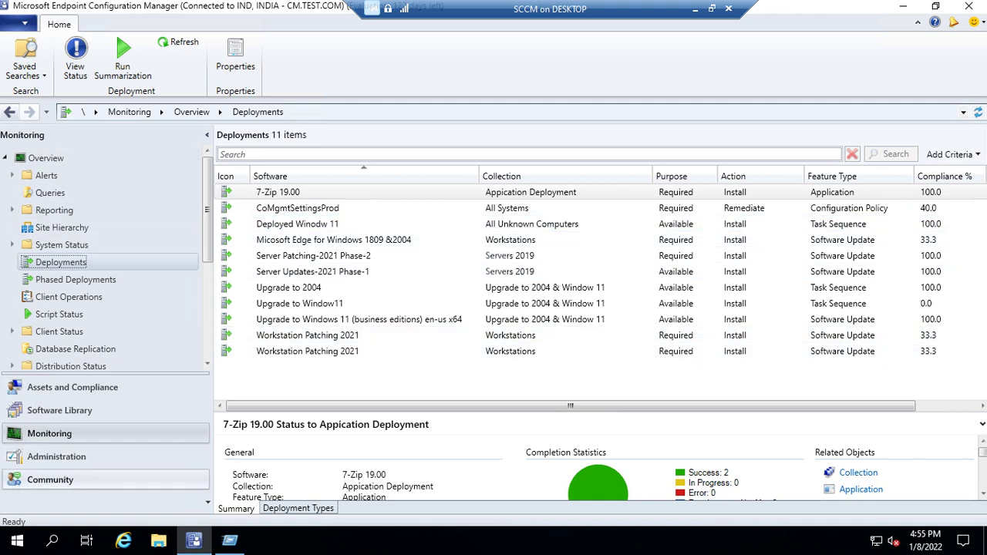
pyautogui.click(59, 410)
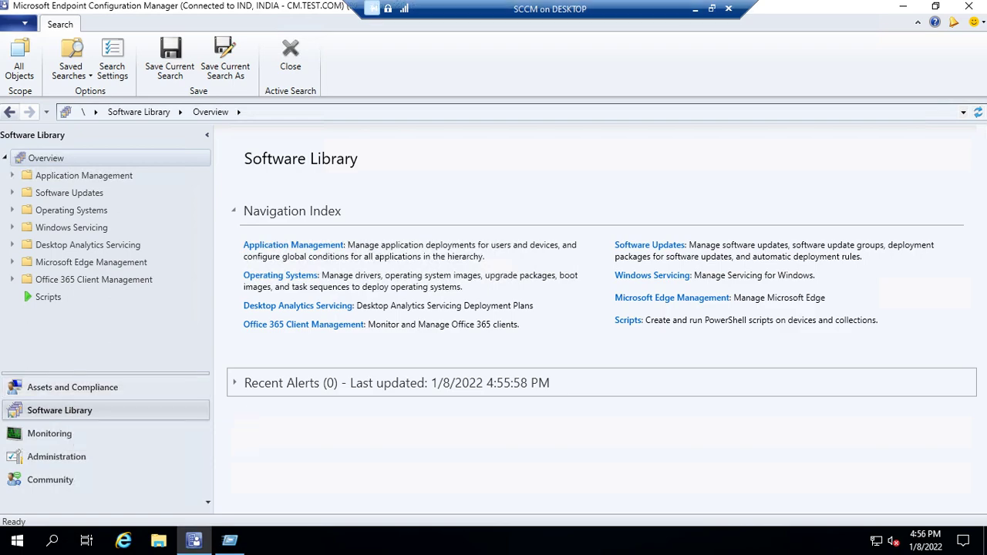
# Step: Switch to the DC virtual machine and check the members of the All Sccm Servers group in INDIA's Global group unit
pyautogui.click(695, 9)
pyautogui.moveTo(309, 538)
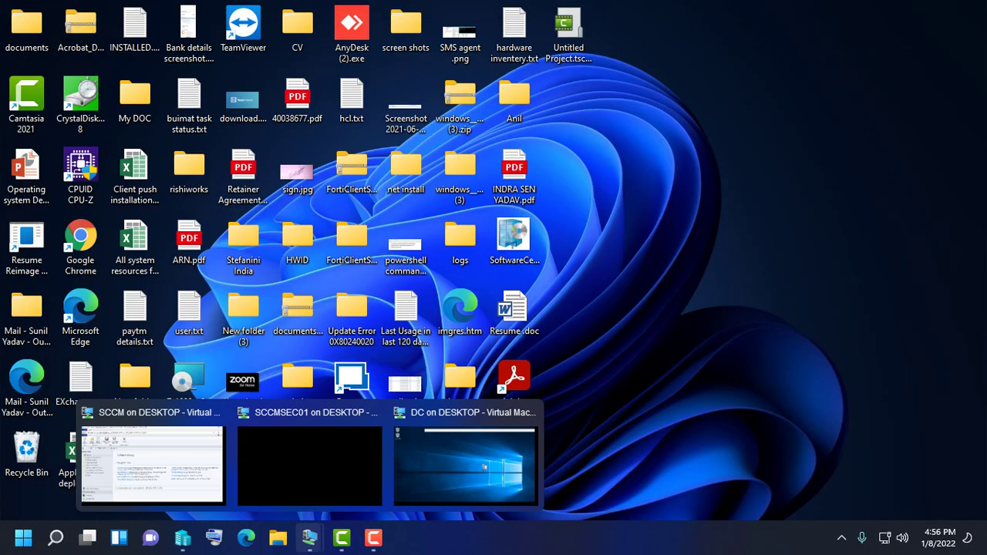
pyautogui.click(465, 463)
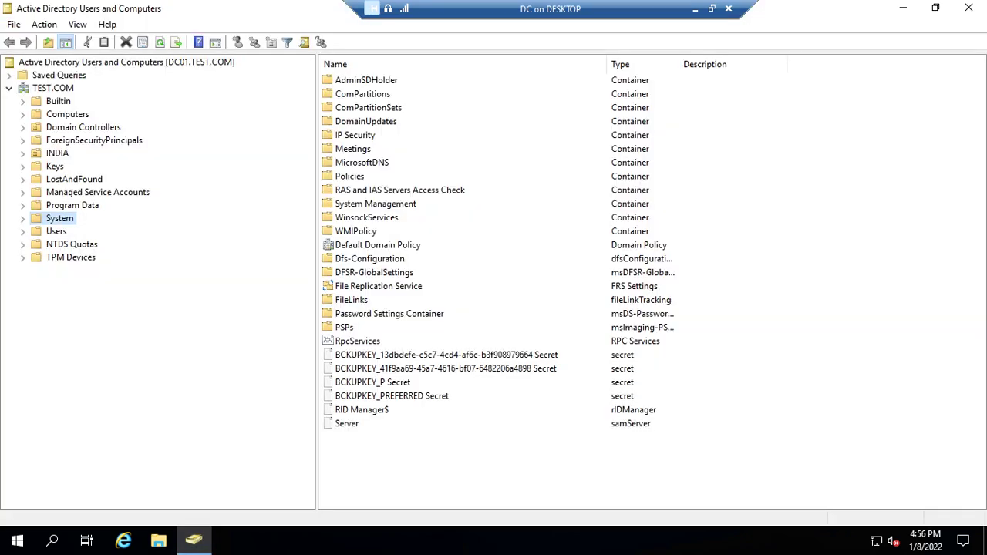
pyautogui.click(57, 154)
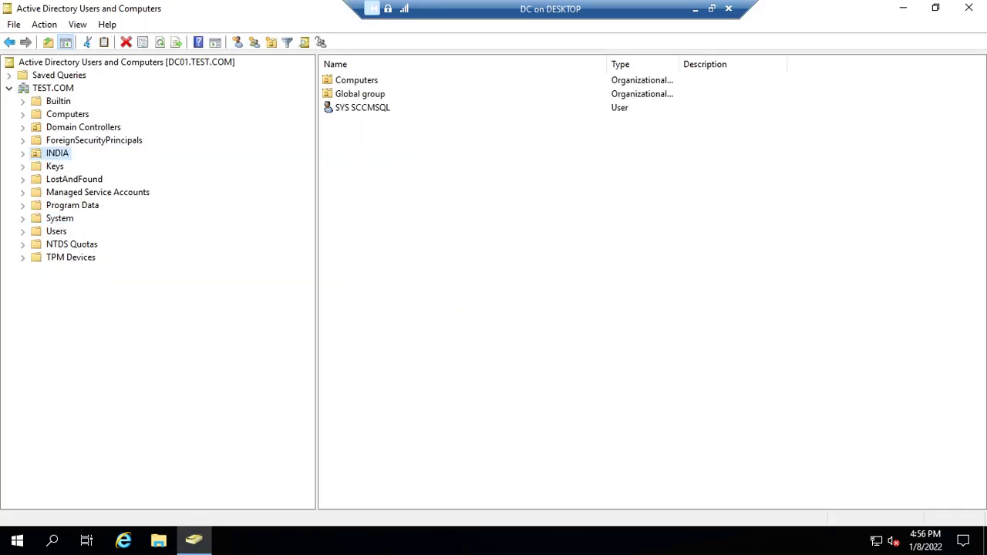
pyautogui.click(23, 154)
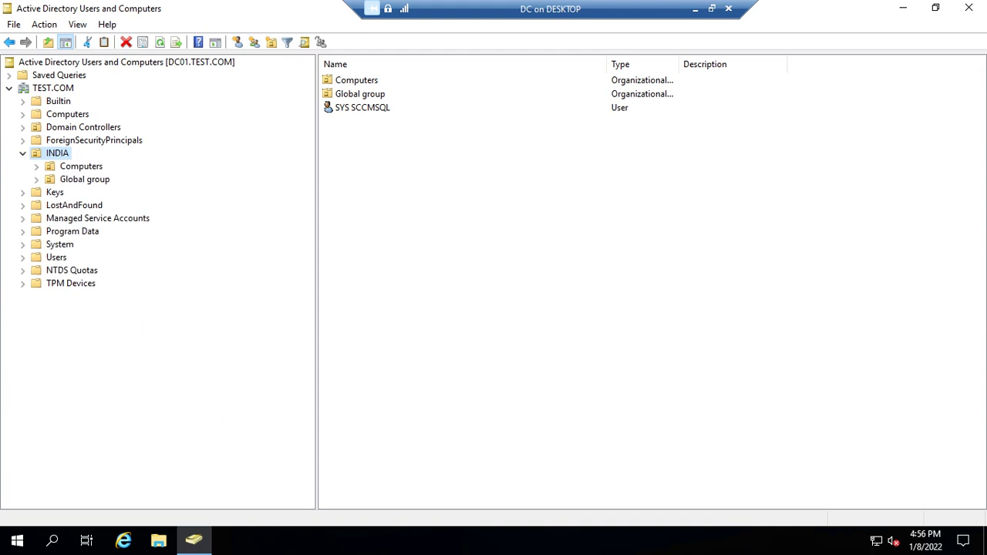
pyautogui.click(84, 180)
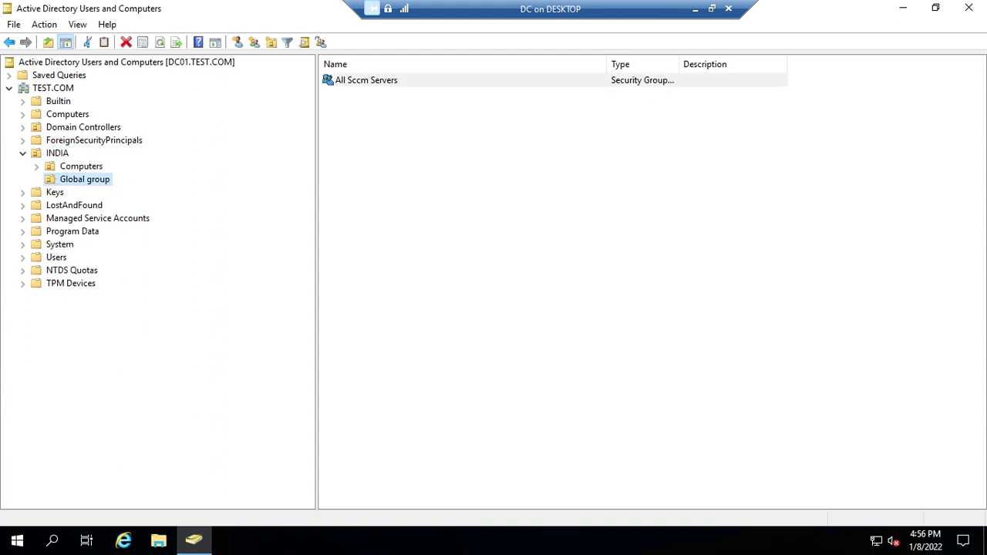
pyautogui.doubleClick(367, 80)
pyautogui.moveTo(494, 102); pyautogui.dragTo(436, 104)
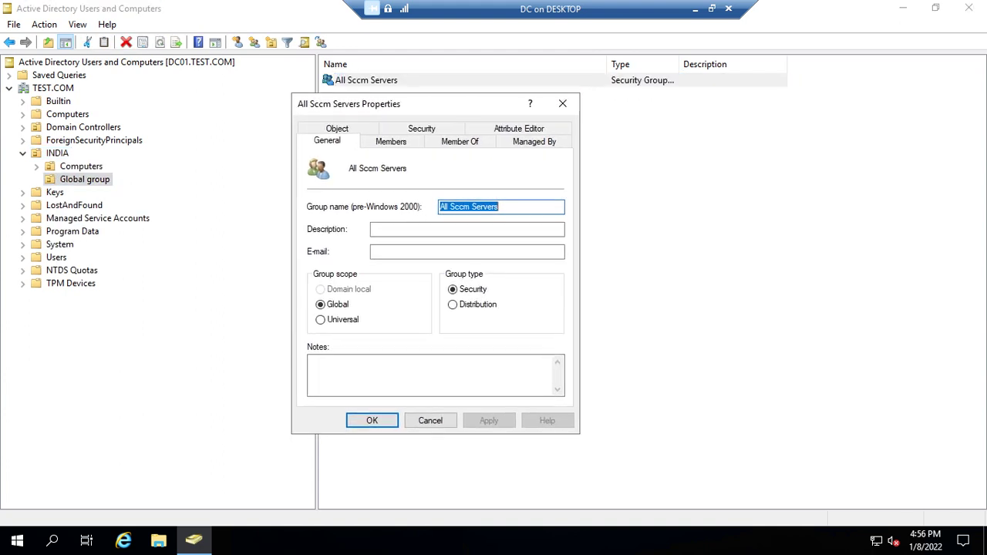
pyautogui.click(392, 142)
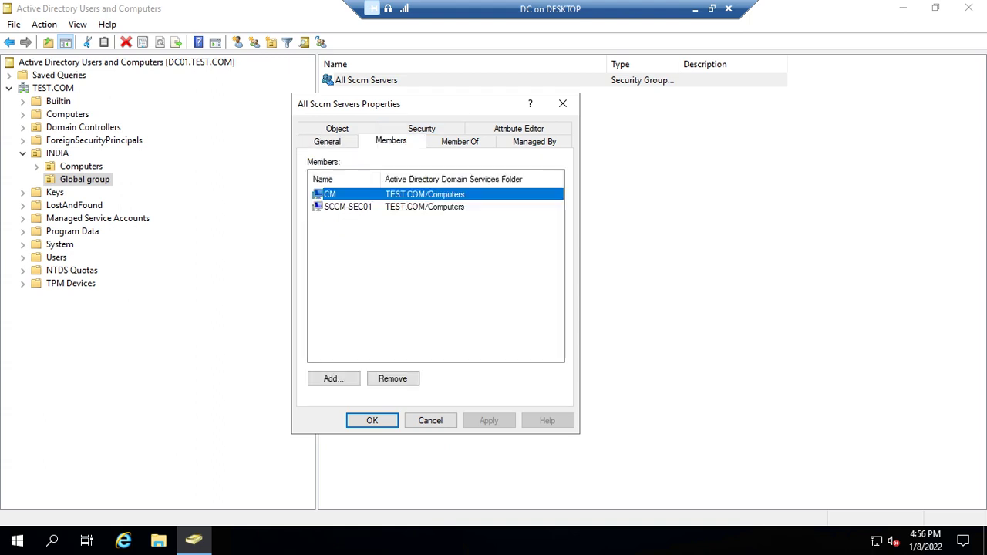
pyautogui.click(372, 420)
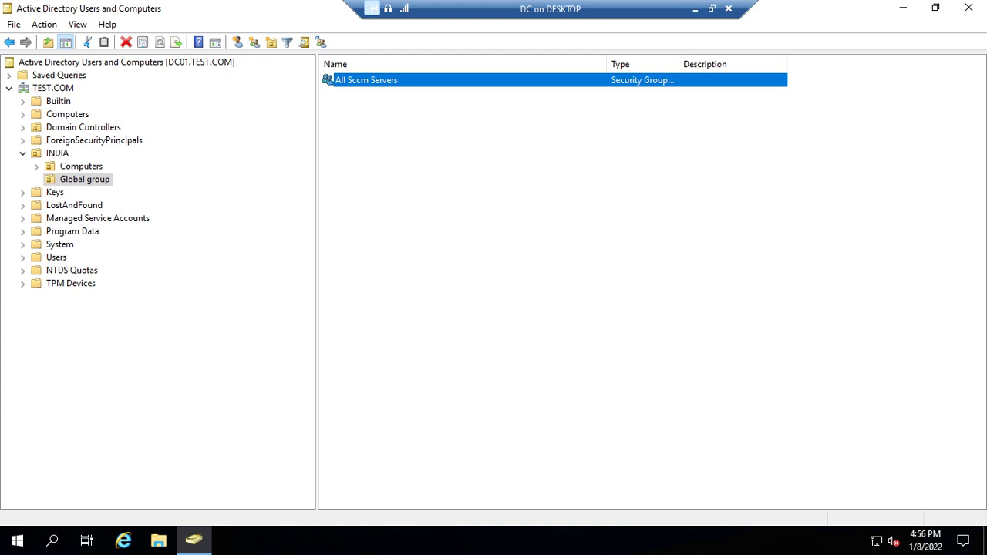
# Step: Check the All Sccm Servers group's security permissions on the System Management container under System
pyautogui.click(22, 244)
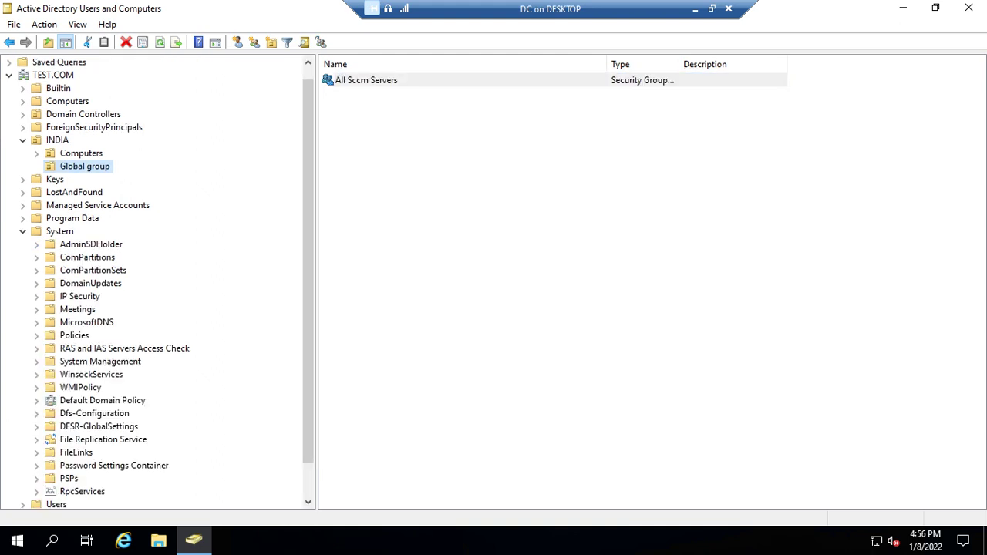
pyautogui.scroll(-1, 159, 283)
pyautogui.click(85, 323)
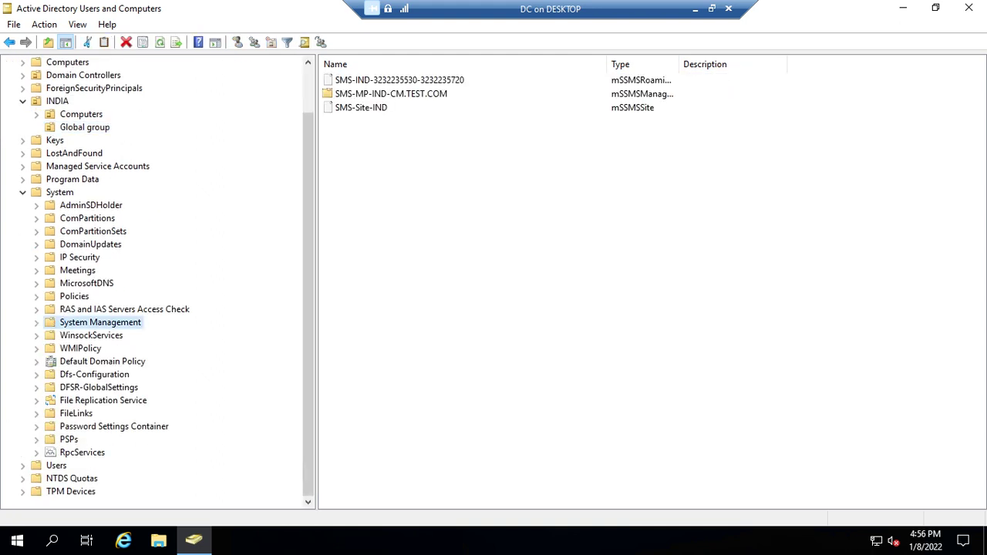
pyautogui.rightClick(83, 321)
pyautogui.click(125, 290)
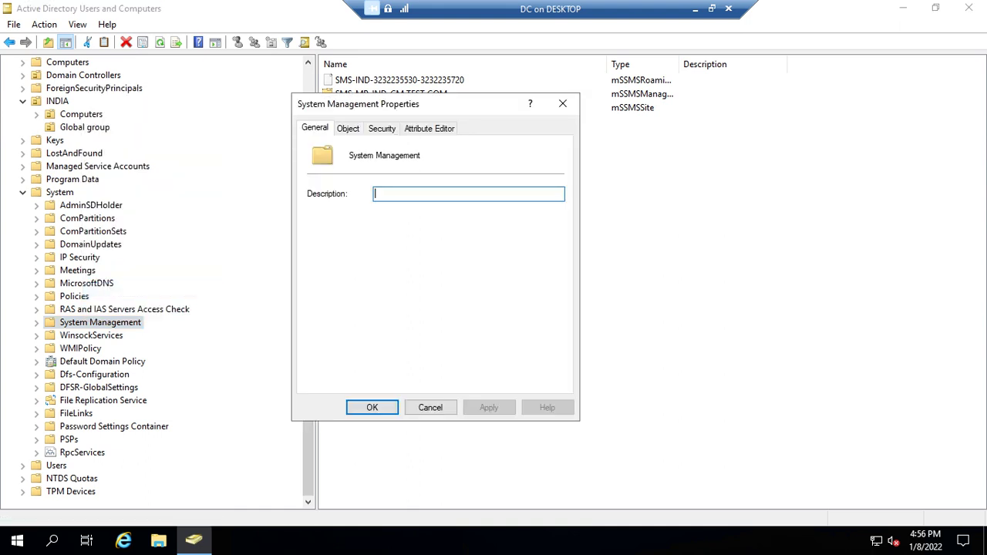
pyautogui.click(382, 128)
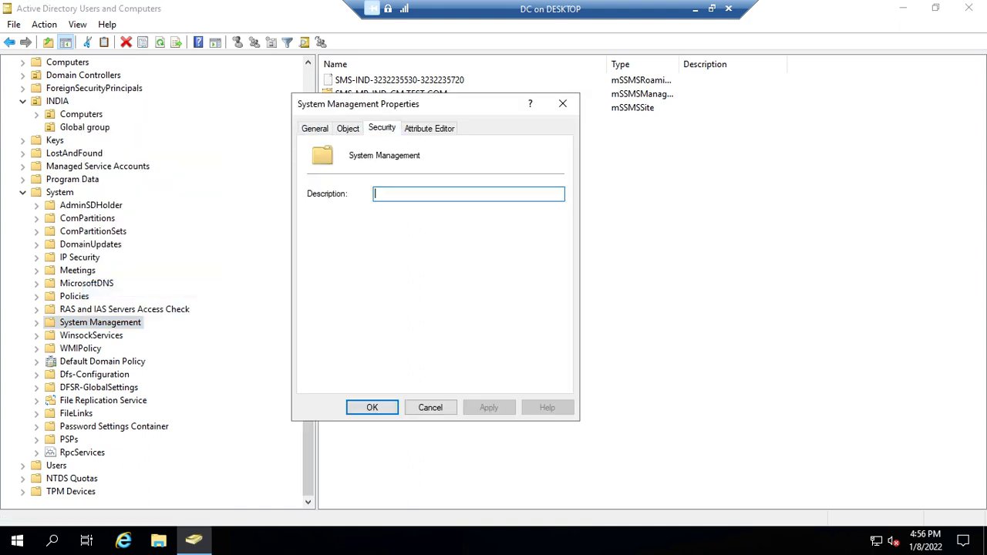
pyautogui.click(398, 211)
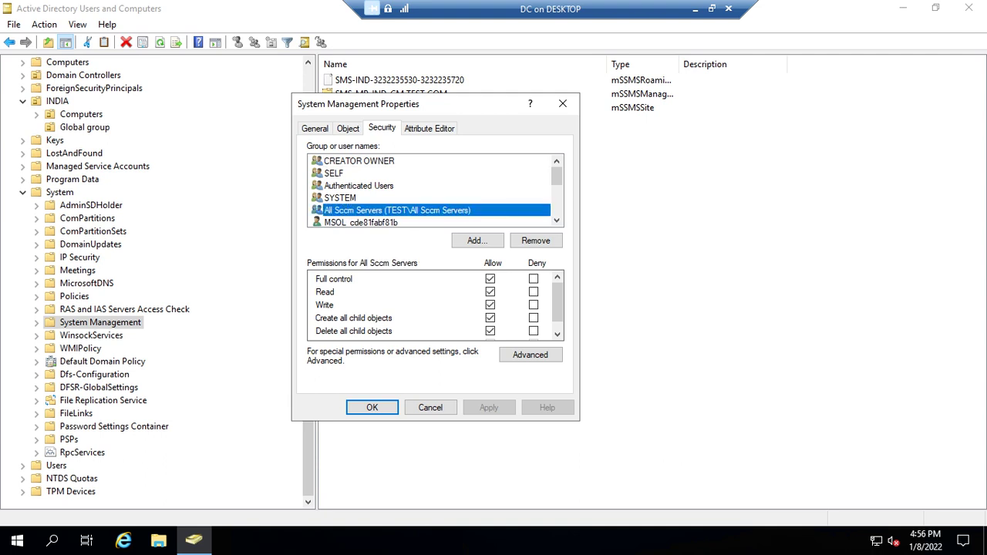
pyautogui.click(372, 407)
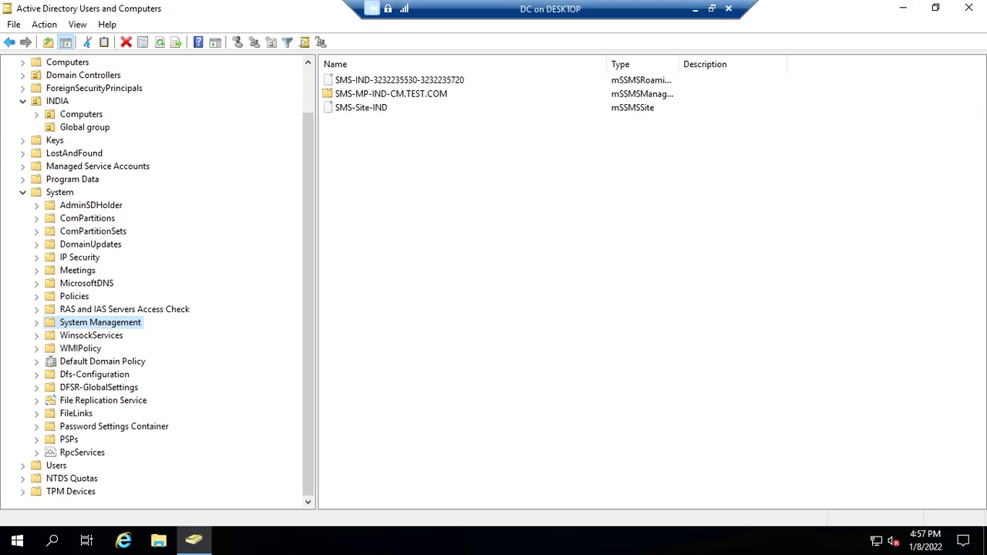
# Step: Minimize Active Directory Users and Computers, switch to the SCCMSEC01 virtual machine and open Server Manager
pyautogui.click(903, 8)
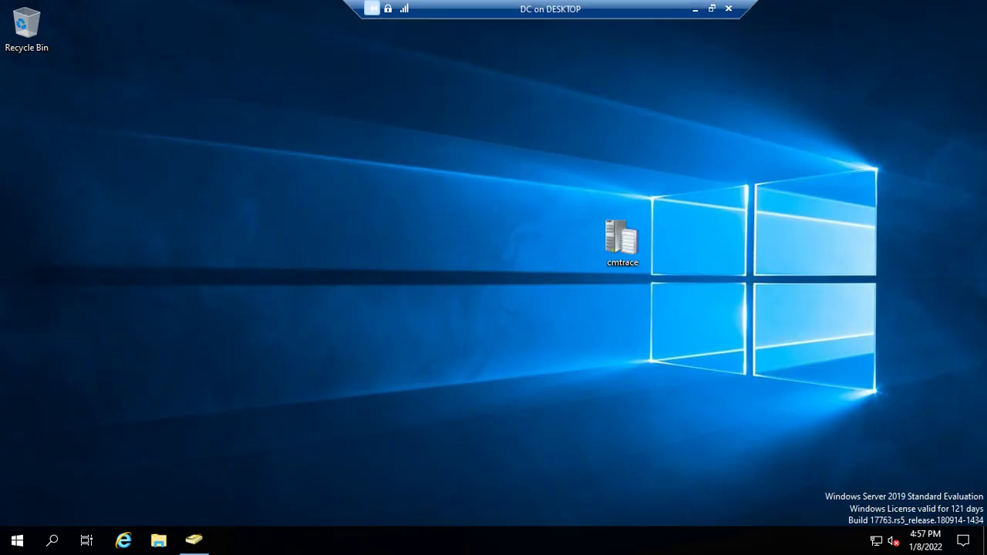
pyautogui.click(696, 9)
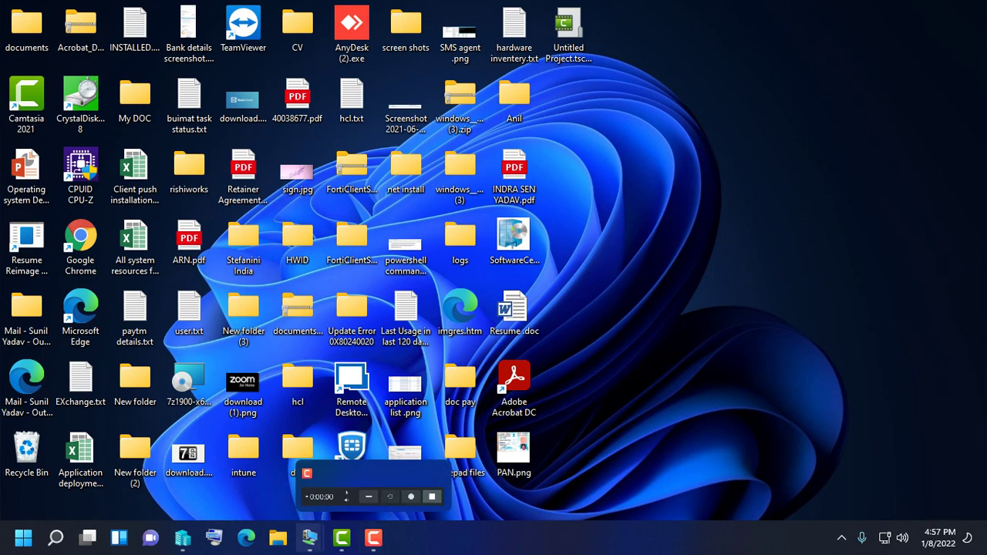
pyautogui.click(310, 538)
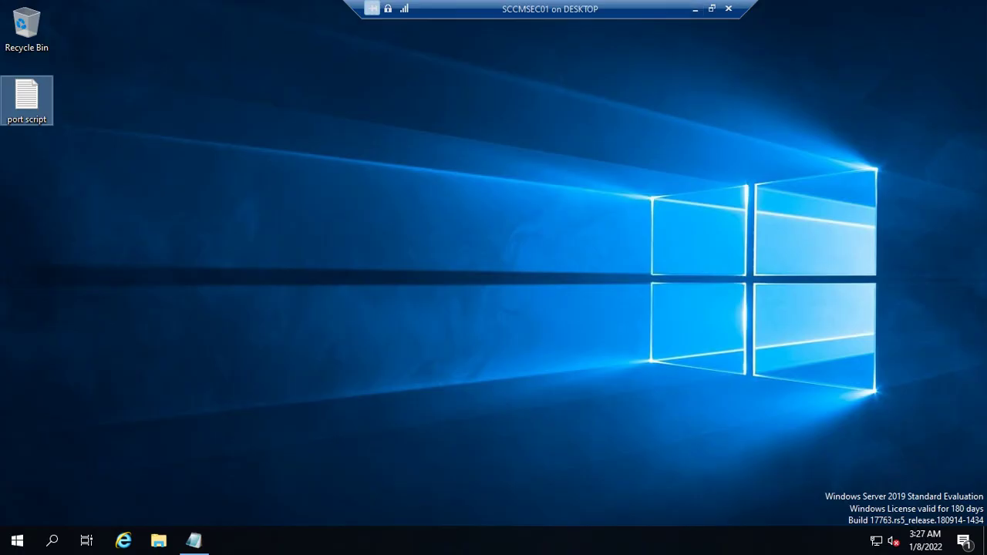
pyautogui.click(17, 541)
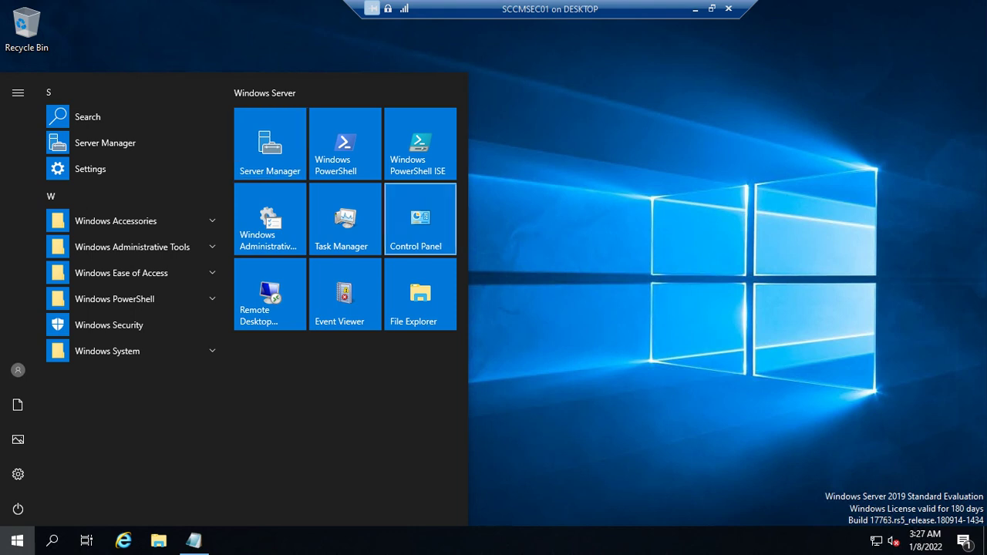
pyautogui.click(270, 144)
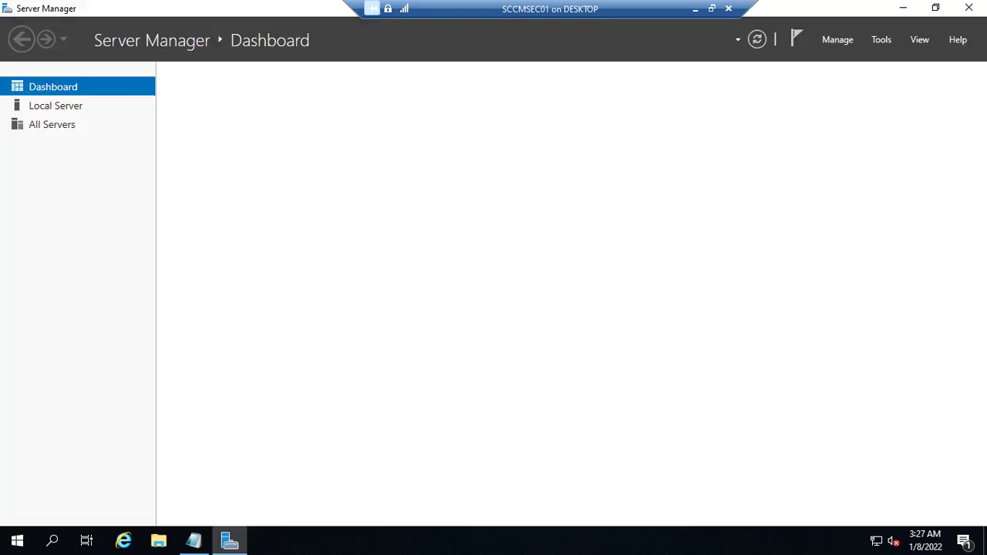
# Step: Check in Computer Management that TEST\All Sccm Servers belongs to the local Administrators group, and close the console
pyautogui.click(837, 39)
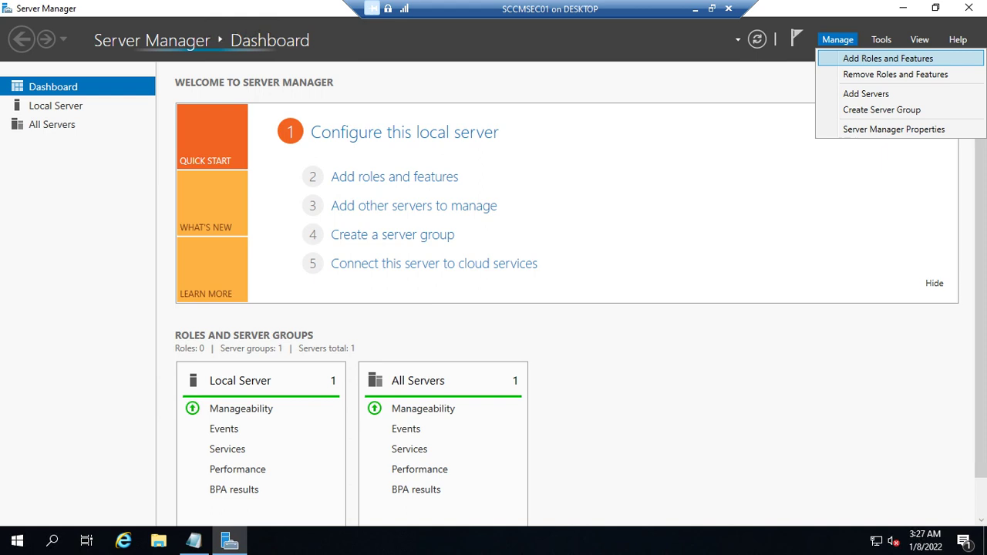
pyautogui.click(888, 58)
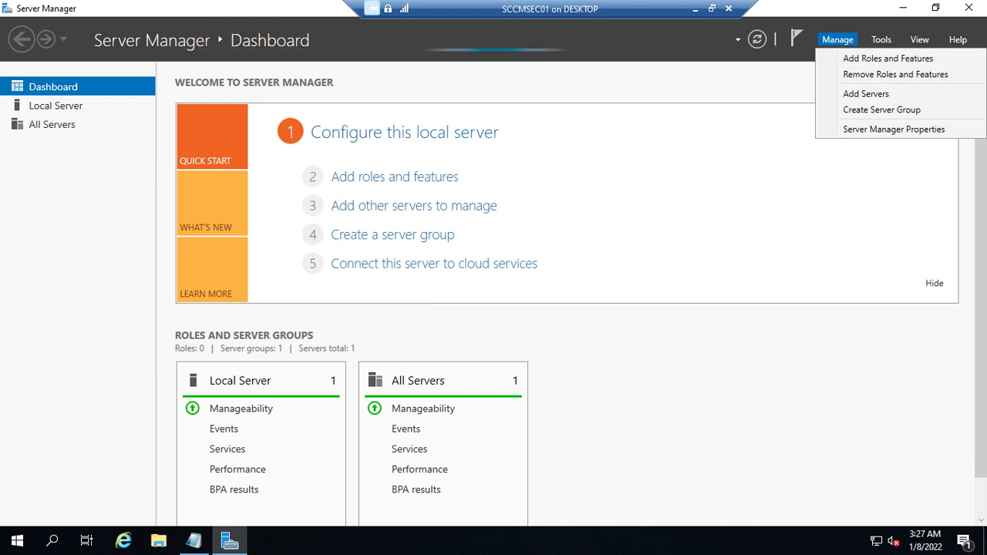
pyautogui.click(882, 39)
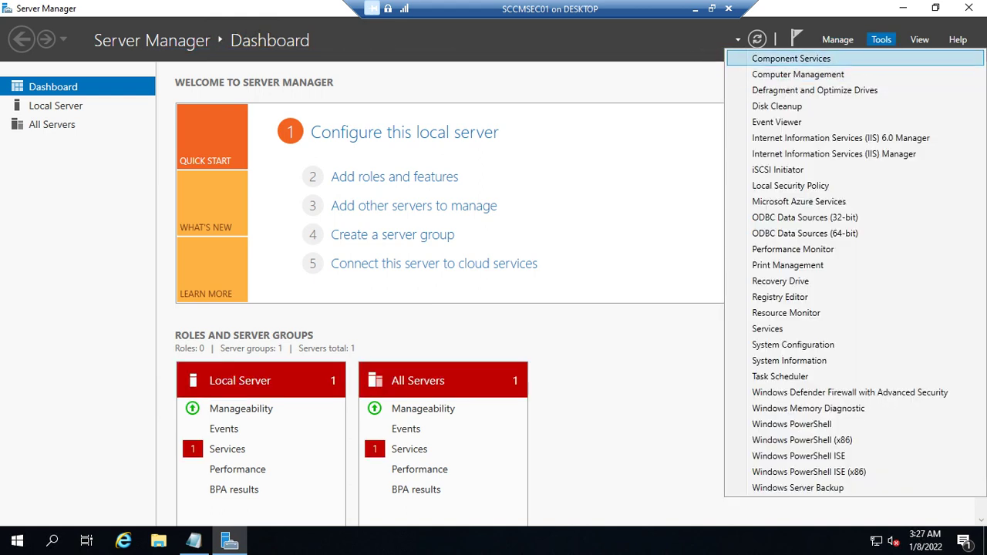
pyautogui.click(798, 75)
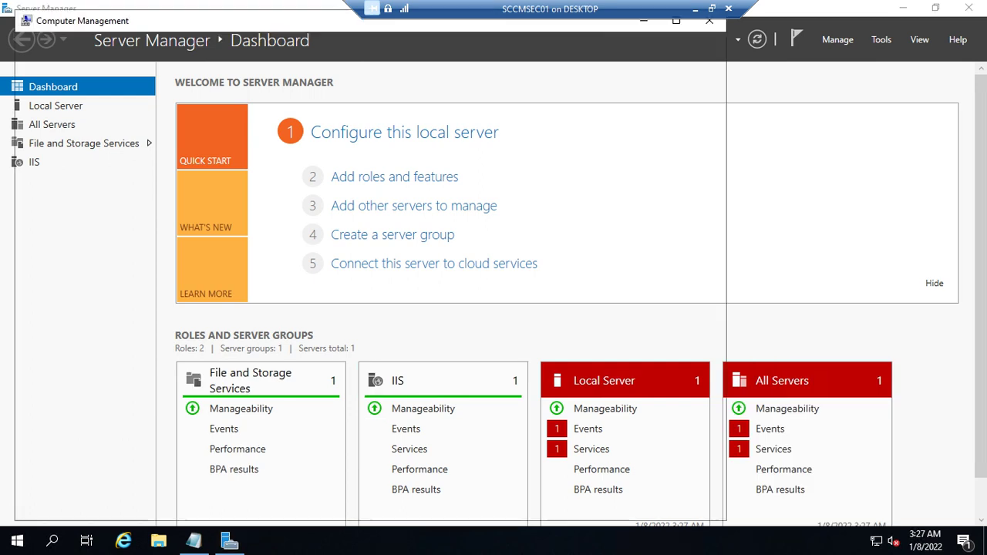
pyautogui.click(105, 142)
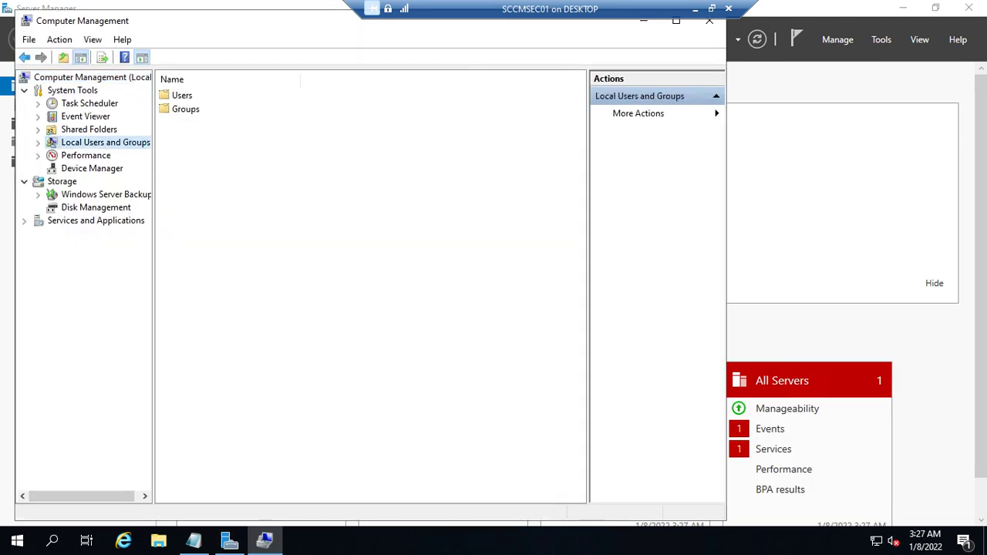
pyautogui.click(38, 143)
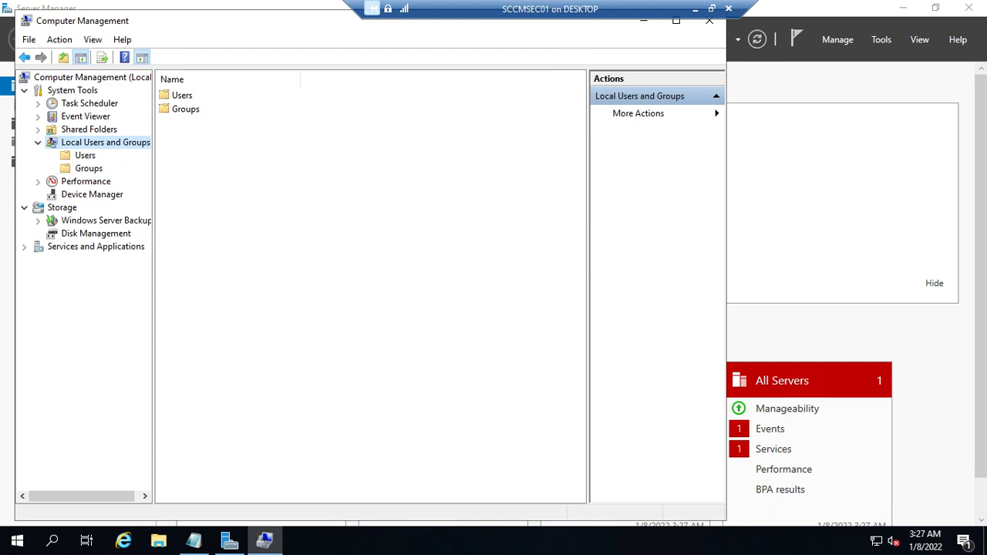
pyautogui.click(89, 169)
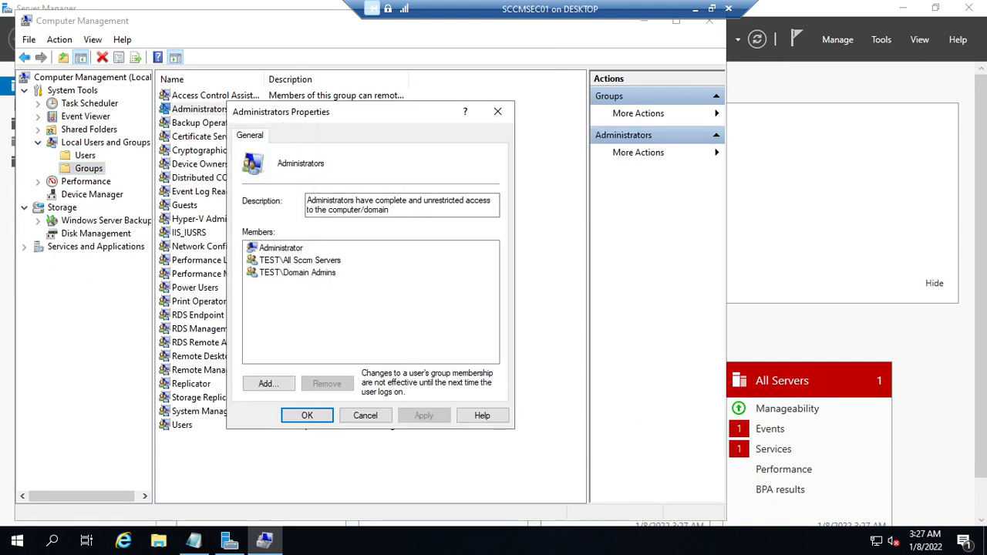
pyautogui.click(300, 260)
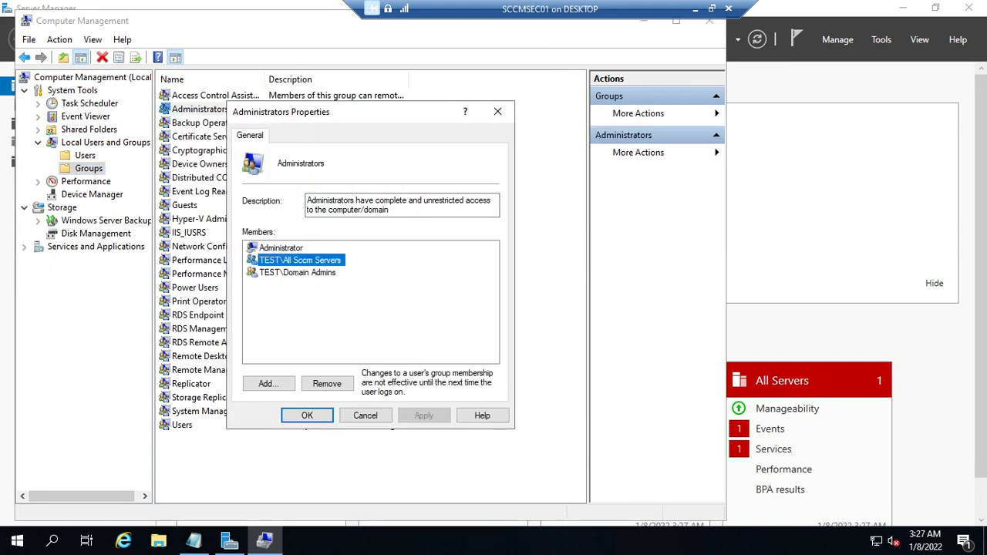
pyautogui.click(307, 415)
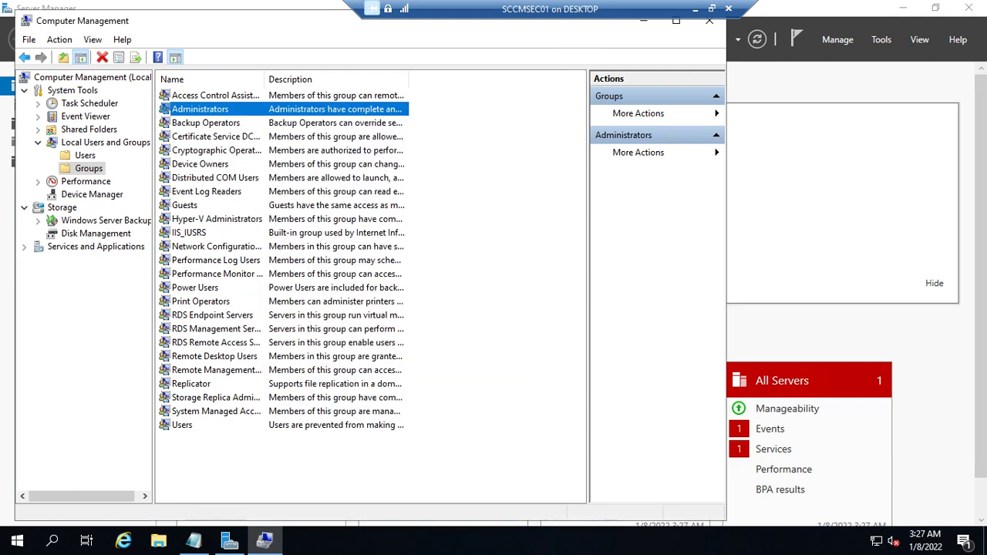
pyautogui.click(709, 21)
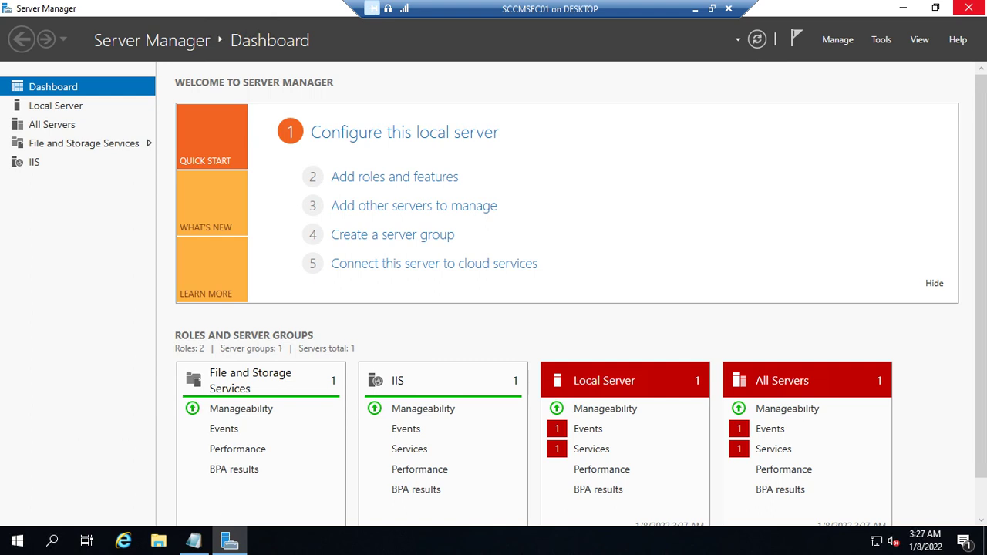
# Step: Close Server Manager on SCCMSEC01 and switch to the SCCM virtual machine's Configuration Manager console
pyautogui.click(969, 7)
pyautogui.click(26, 99)
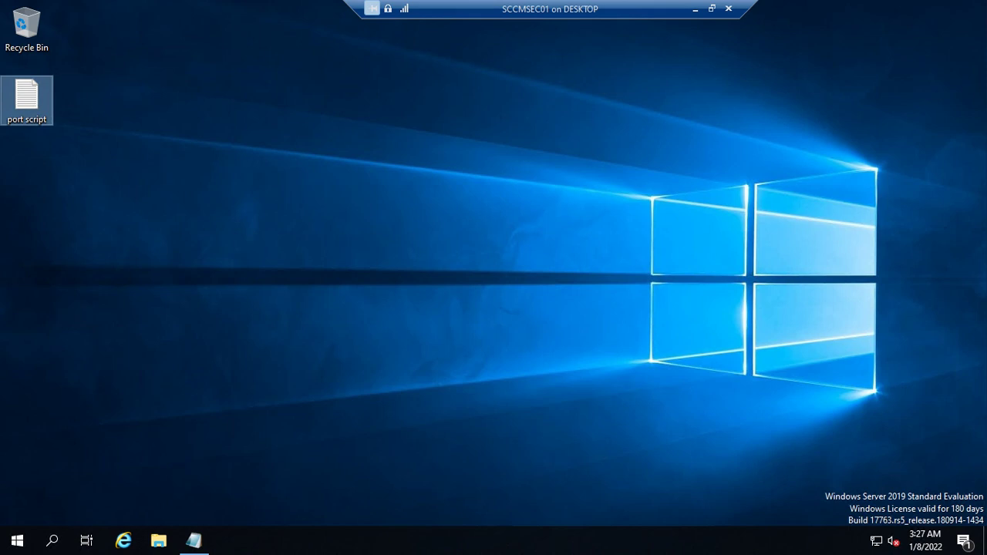
pyautogui.click(17, 540)
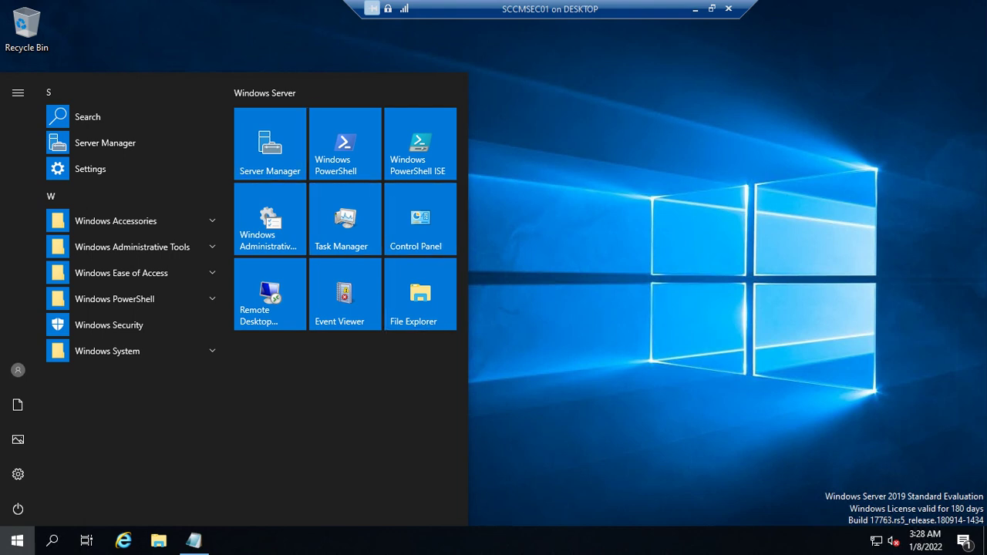
pyautogui.click(695, 8)
pyautogui.moveTo(310, 537)
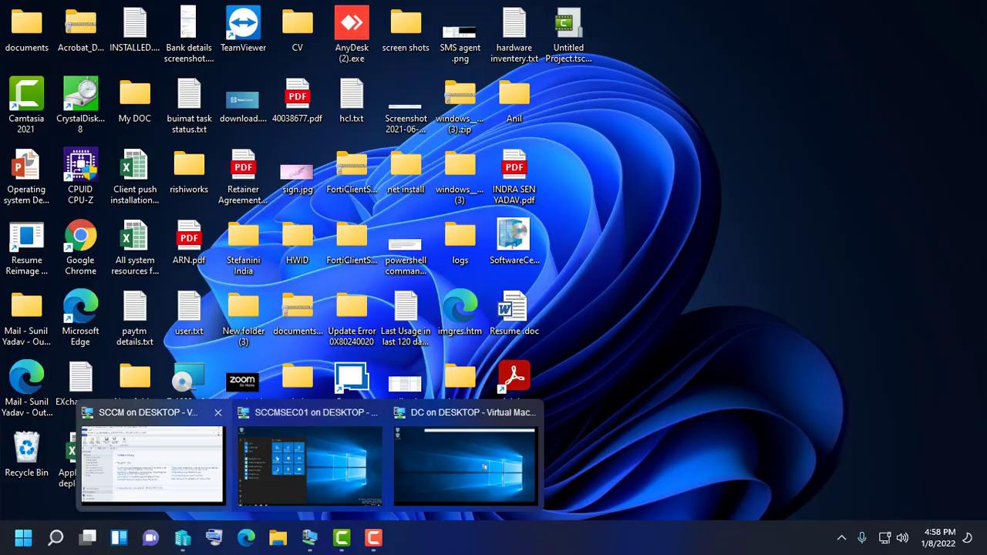
pyautogui.click(153, 463)
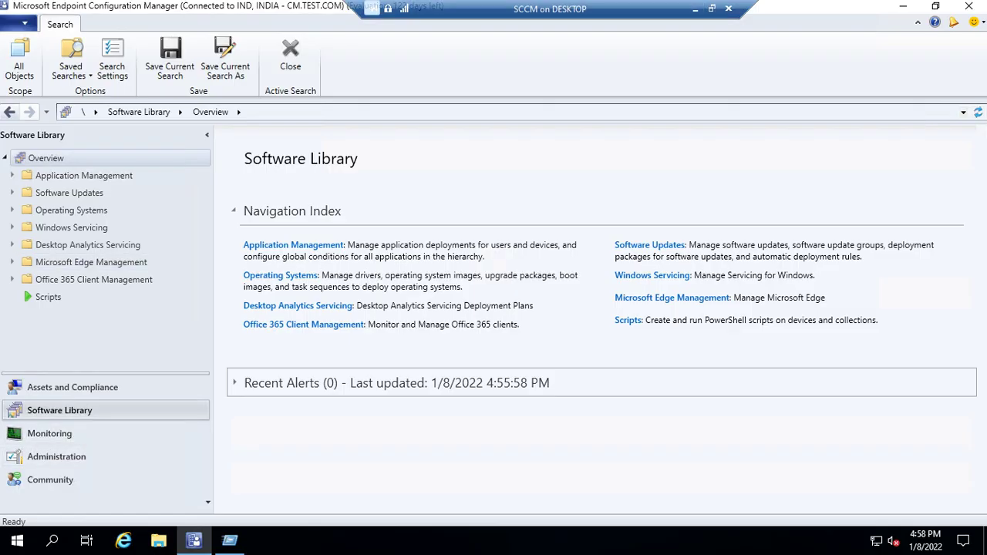
# Step: Start creating a secondary site under the IND - INDIA primary site and proceed to the wizard's general settings
pyautogui.click(56, 457)
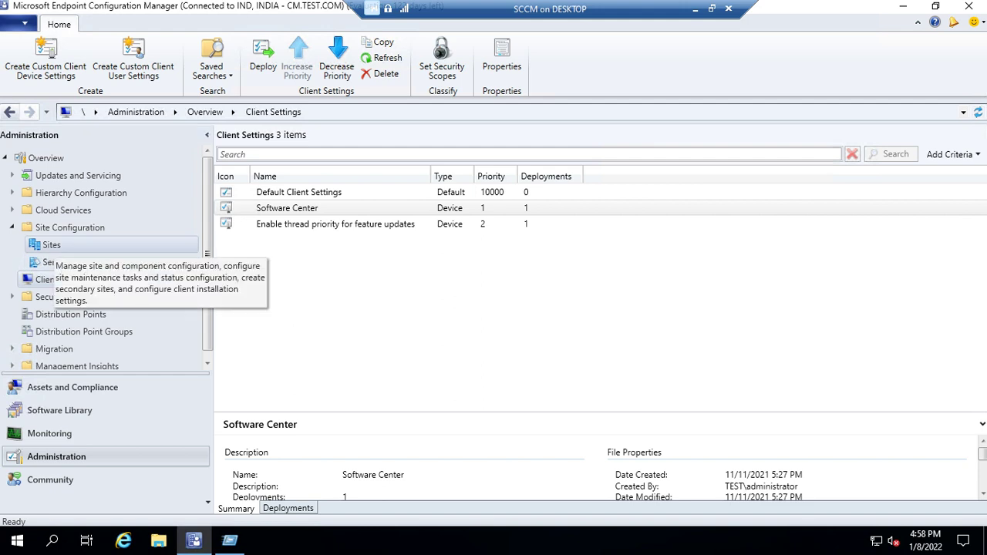
pyautogui.click(52, 245)
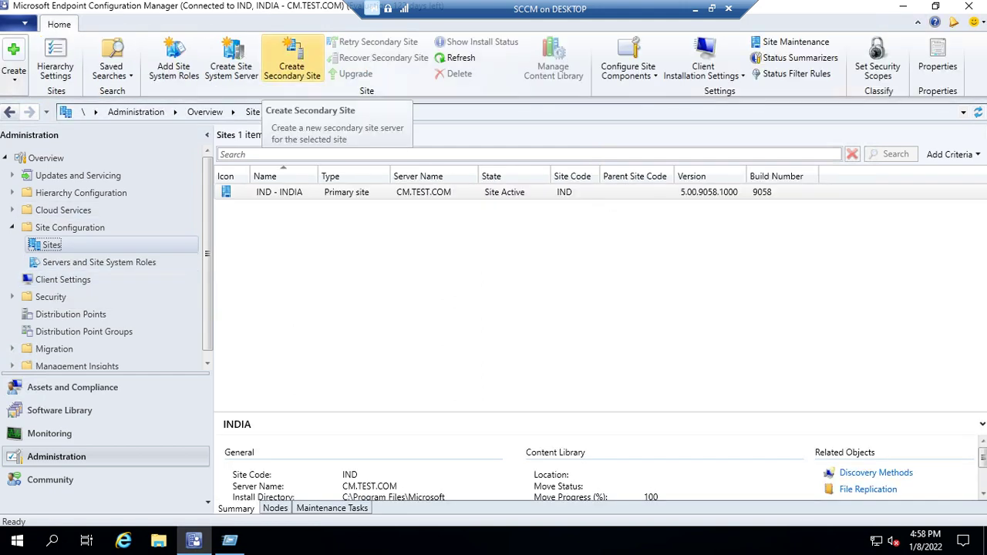
pyautogui.click(292, 66)
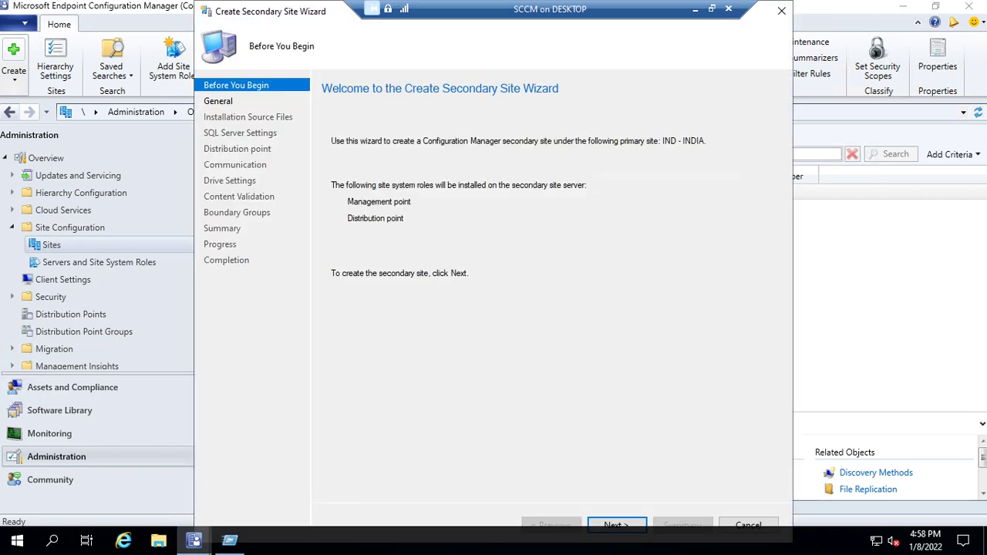
pyautogui.moveTo(308, 19); pyautogui.dragTo(204, 4)
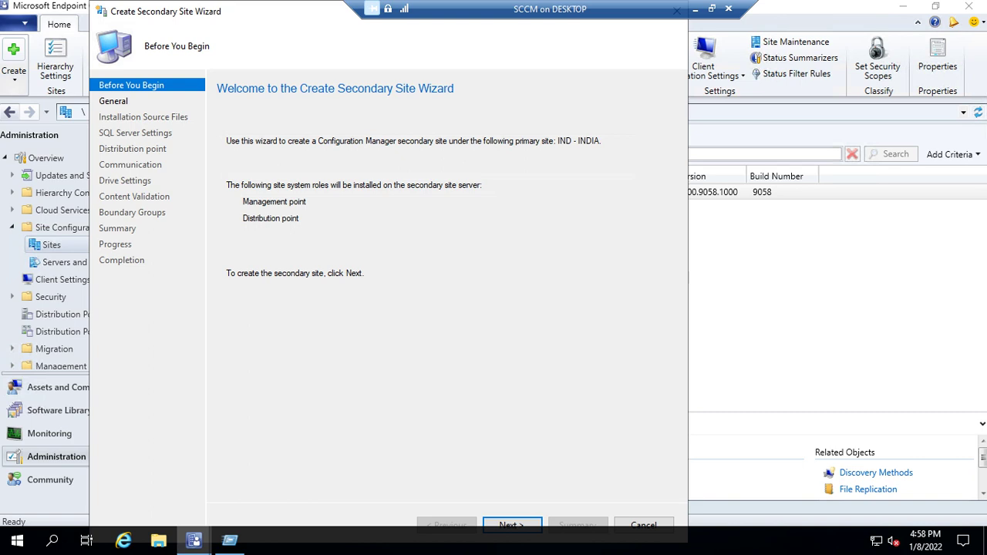
pyautogui.click(512, 525)
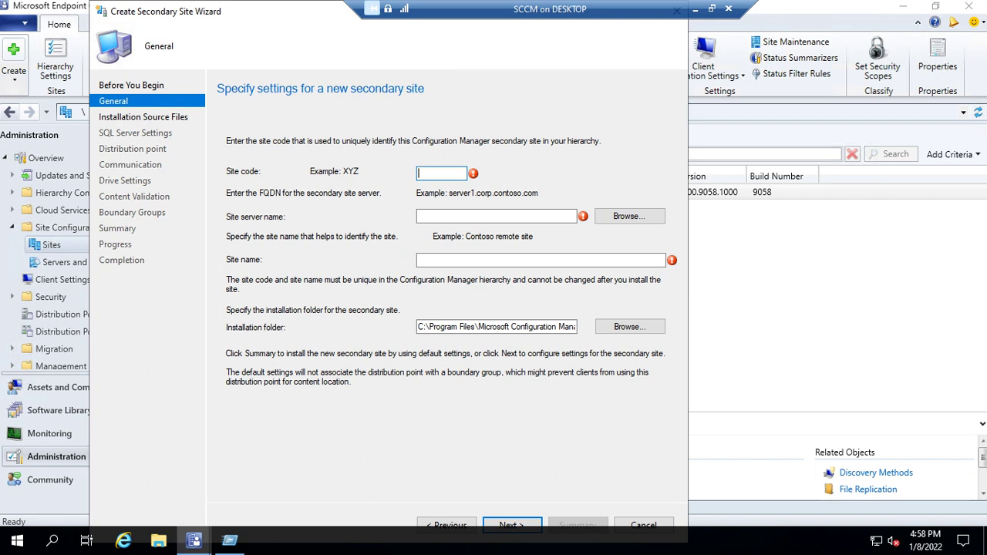
# Step: Set the secondary site's code to LKO and choose SCCM-SEC01 as its site server
pyautogui.write('LKO')
pyautogui.click(630, 216)
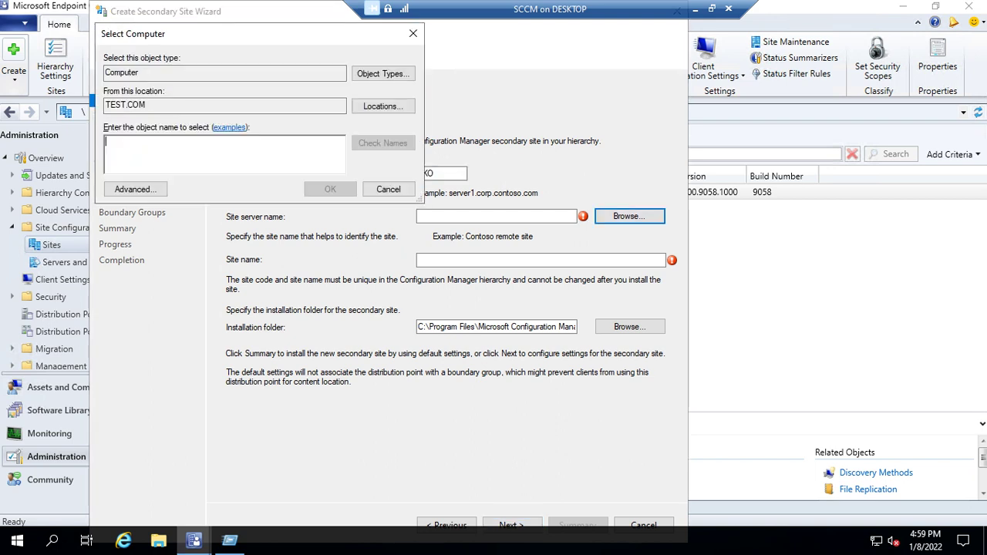
pyautogui.write('SCC')
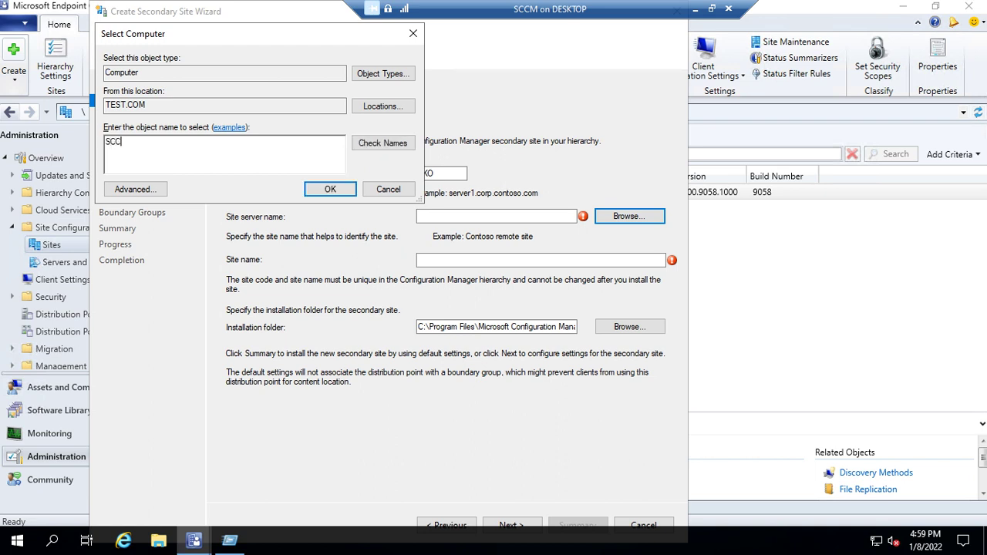
pyautogui.write('M')
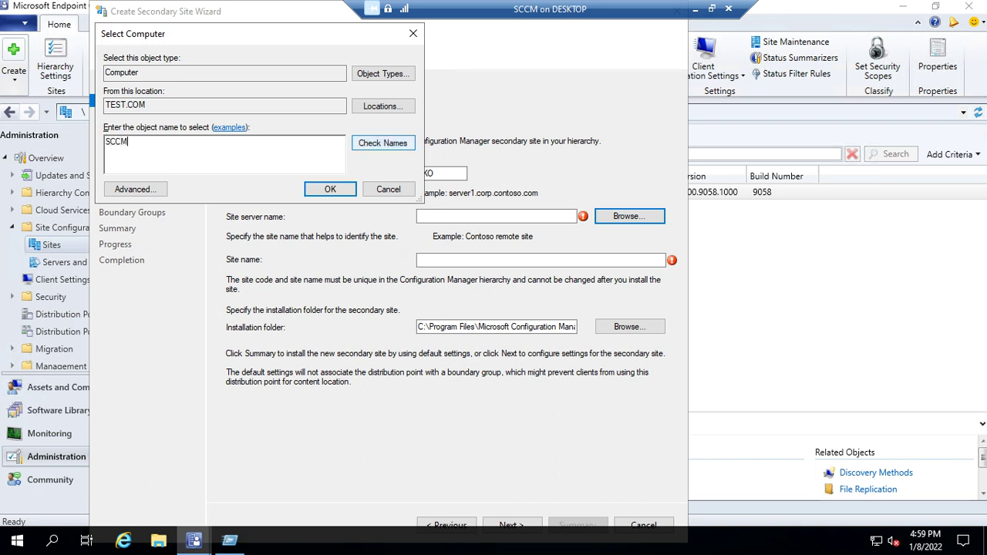
pyautogui.press('Return')
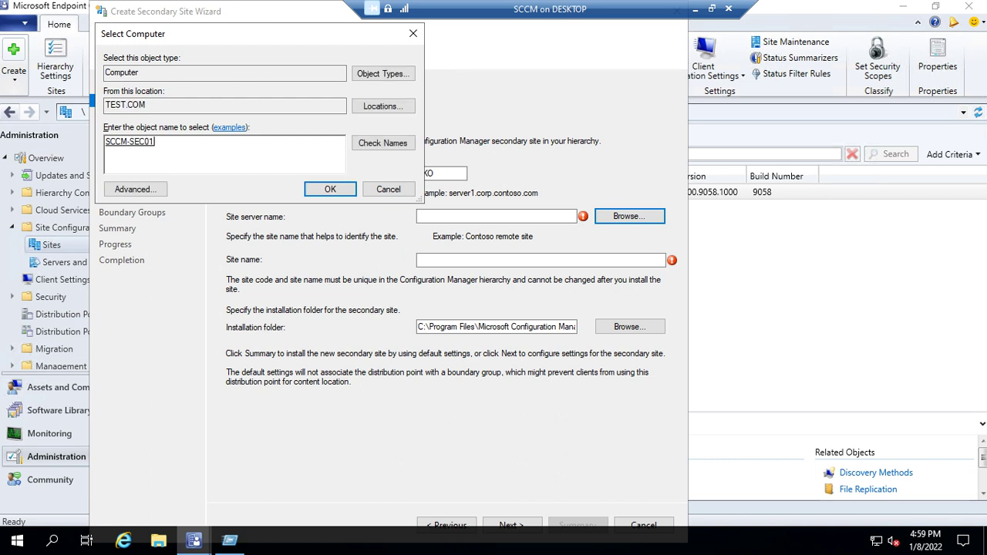
pyautogui.press('Return')
# Step: Name the secondary site Lucknow, keep the default installation folder and continue to the installation source settings
pyautogui.click(501, 260)
pyautogui.write('L')
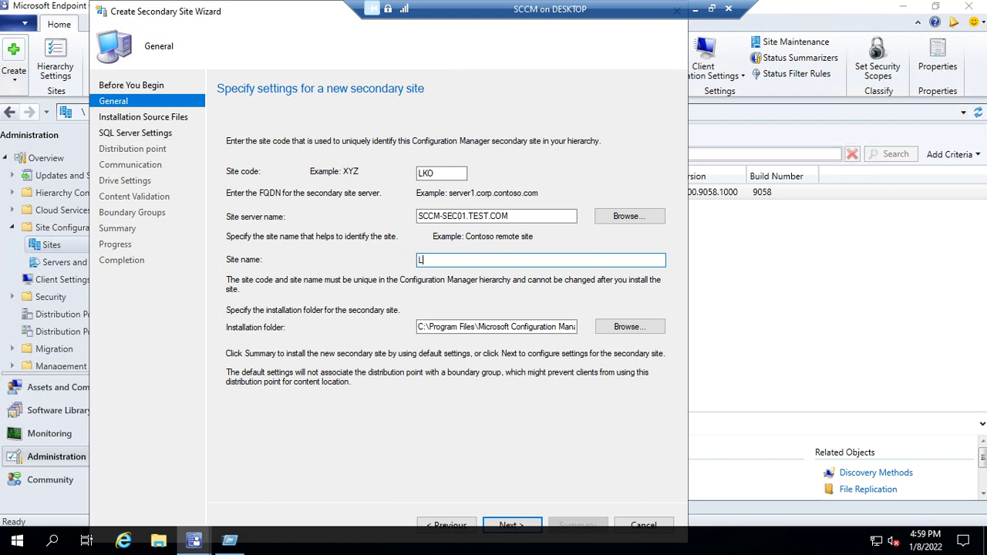
pyautogui.write('ucknow')
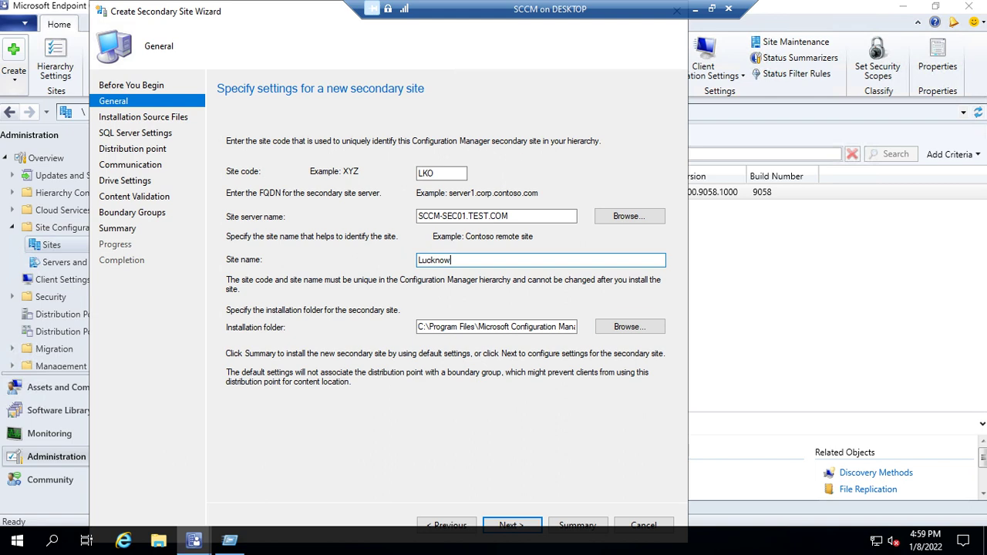
pyautogui.click(630, 326)
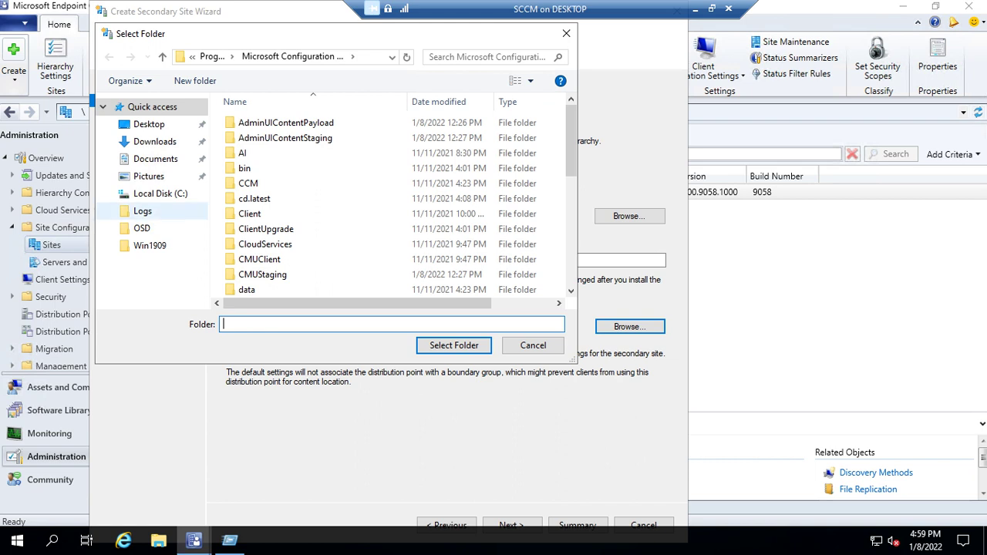
pyautogui.click(533, 345)
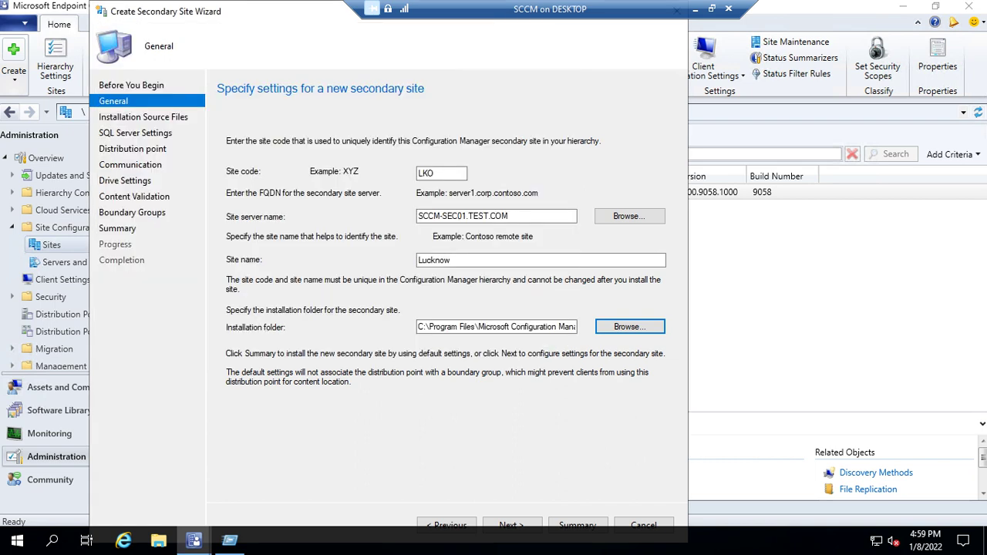
pyautogui.click(511, 525)
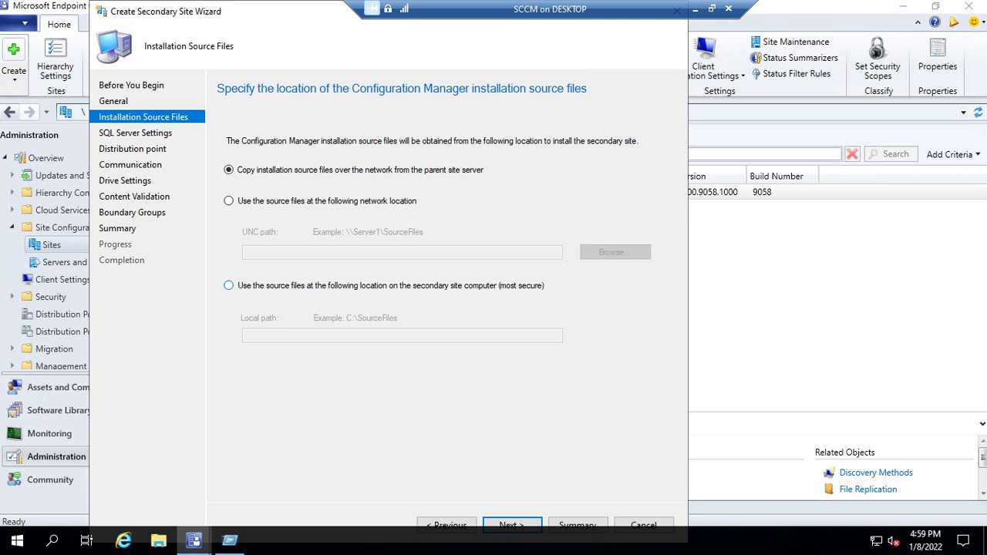
# Step: Look up the path of the cd.latest folder under C:\Program Files\Microsoft Configuration Manager in File Explorer, and close the window
pyautogui.click(159, 541)
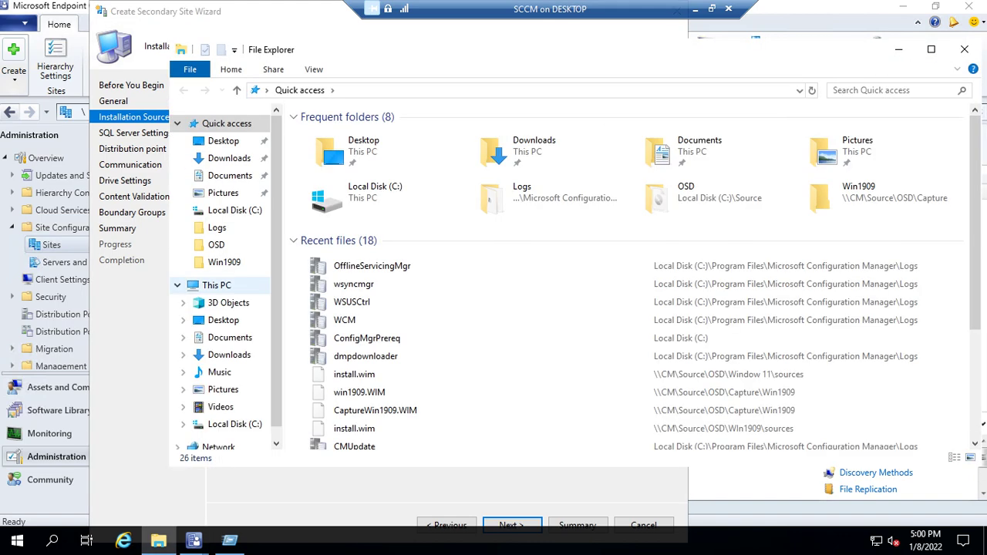
pyautogui.click(216, 285)
pyautogui.doubleClick(547, 287)
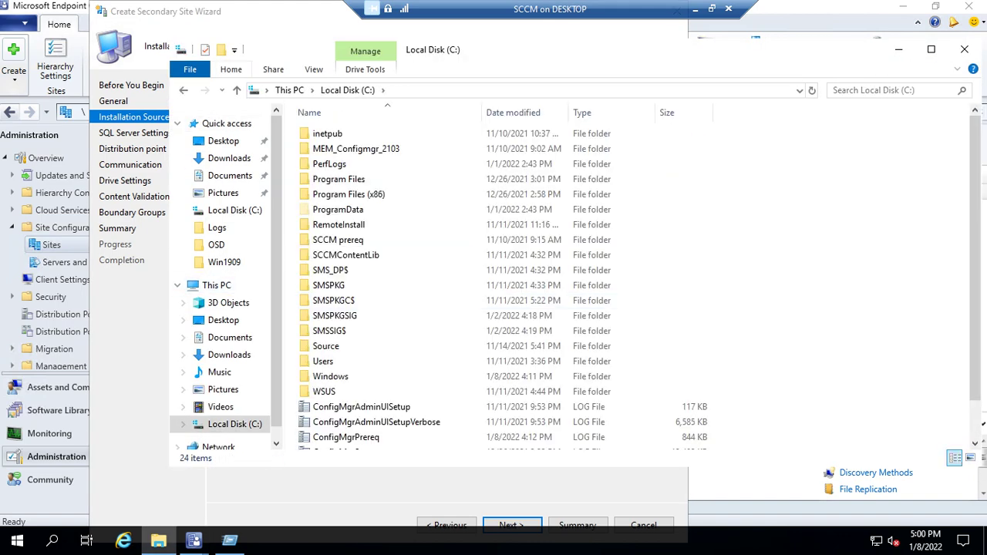
pyautogui.doubleClick(348, 179)
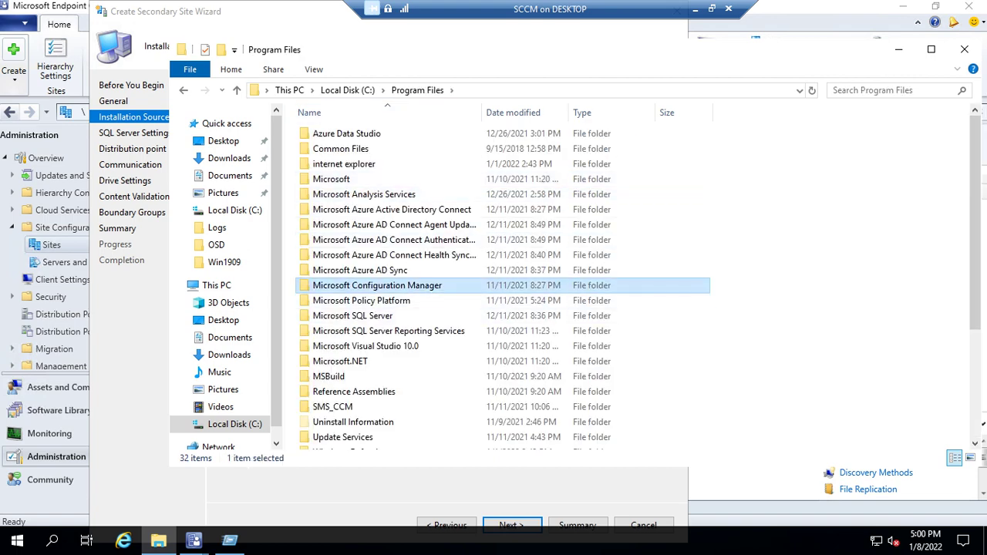
pyautogui.doubleClick(377, 285)
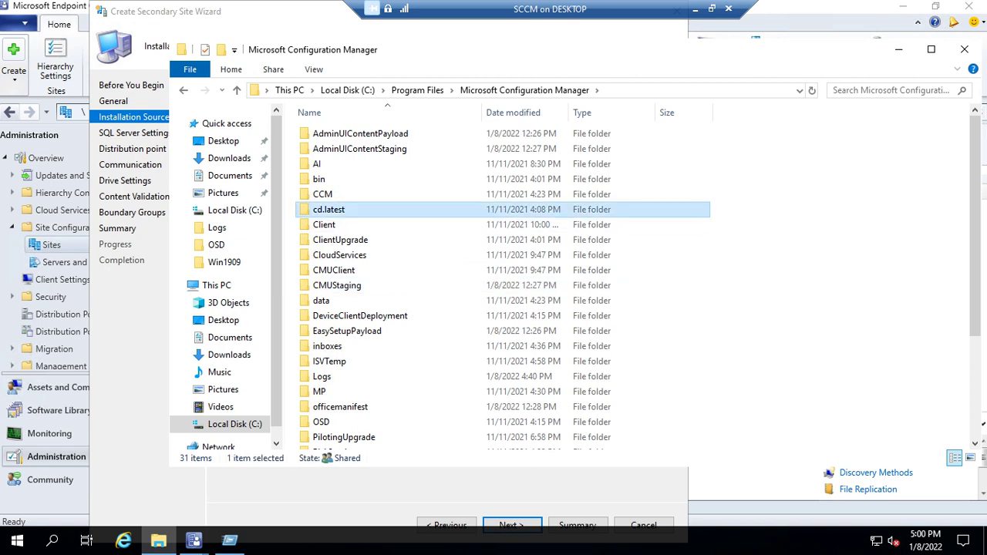
pyautogui.doubleClick(329, 209)
pyautogui.click(525, 90)
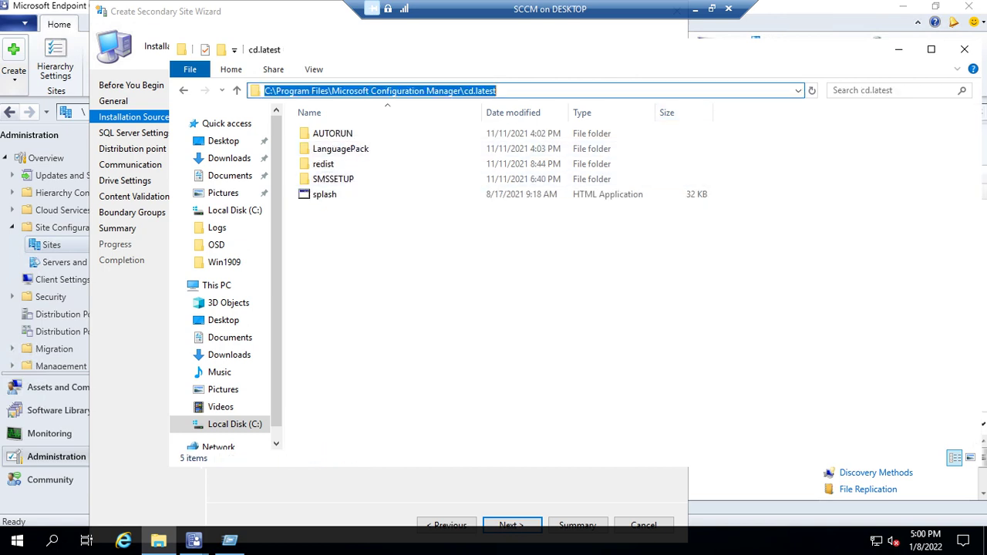
pyautogui.click(964, 49)
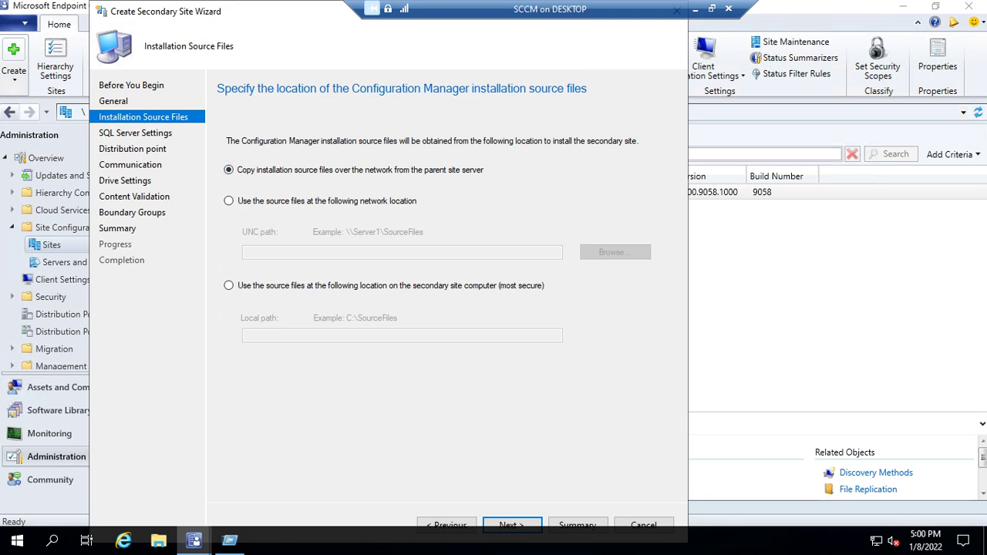
# Step: Accept copying the source files over the network from the parent site server, and review the SQL Server Express port settings
pyautogui.click(512, 525)
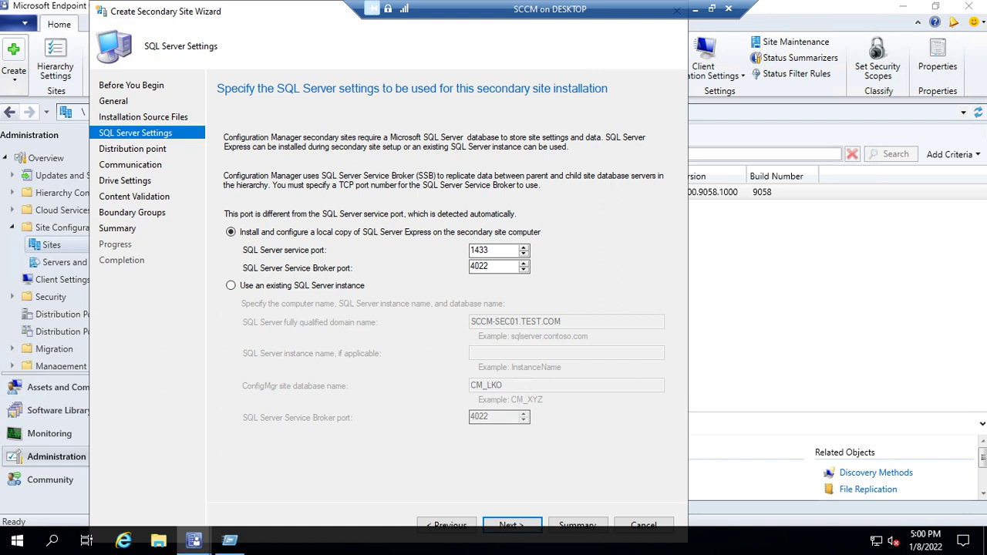
pyautogui.press('Tab')
pyautogui.click(490, 250)
pyautogui.press('Tab')
pyautogui.click(490, 250)
pyautogui.press('Tab')
pyautogui.click(490, 250)
pyautogui.press('Tab')
pyautogui.click(491, 249)
# Step: Switch to the SCCMSEC01 virtual machine and check the allowed port rules in Windows Defender Firewall
pyautogui.click(711, 9)
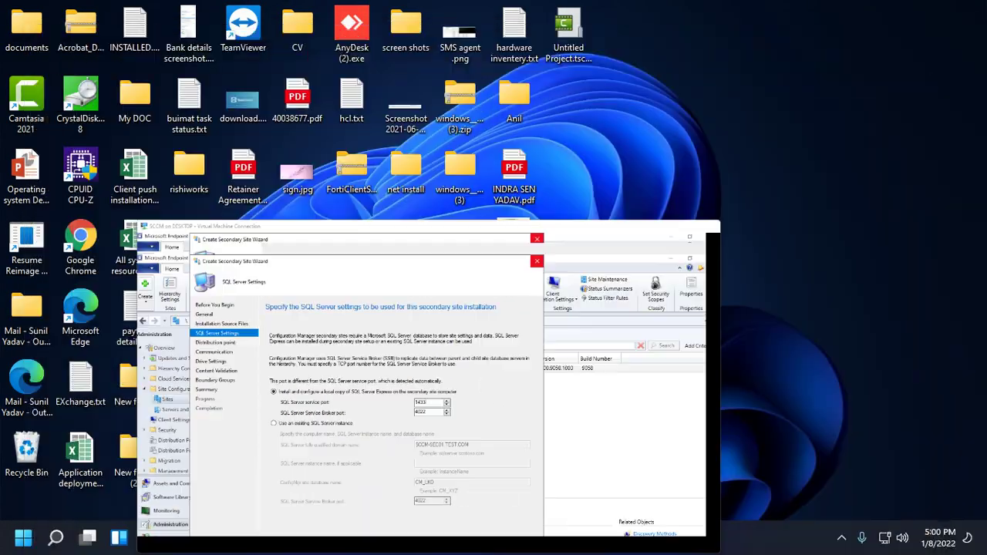
pyautogui.click(309, 538)
pyautogui.moveTo(310, 538)
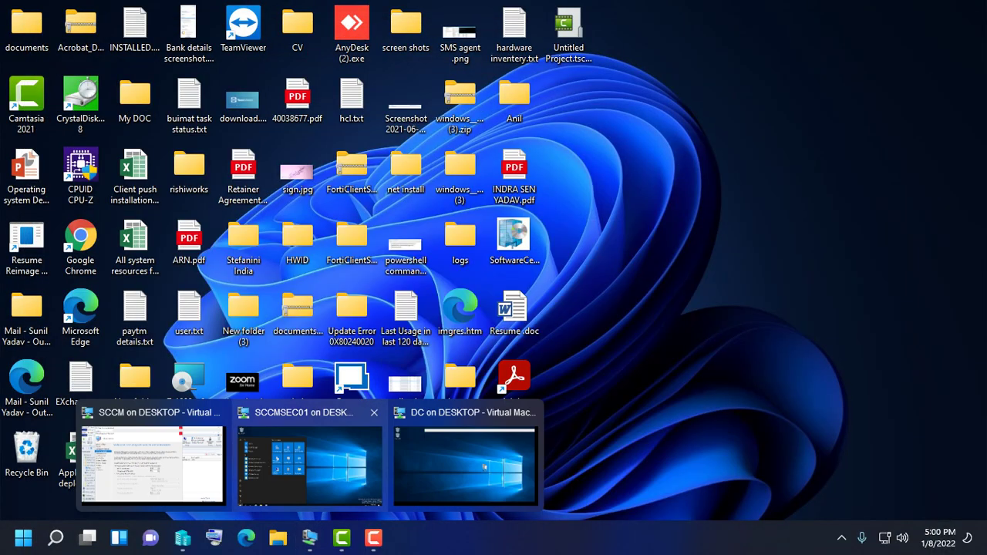
pyautogui.click(309, 463)
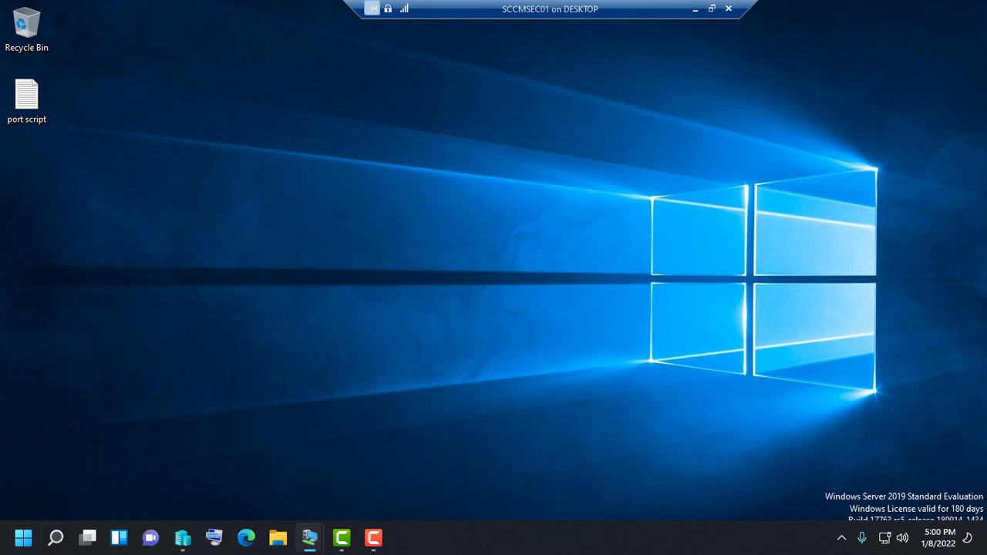
pyautogui.press('super')
pyautogui.press('super')
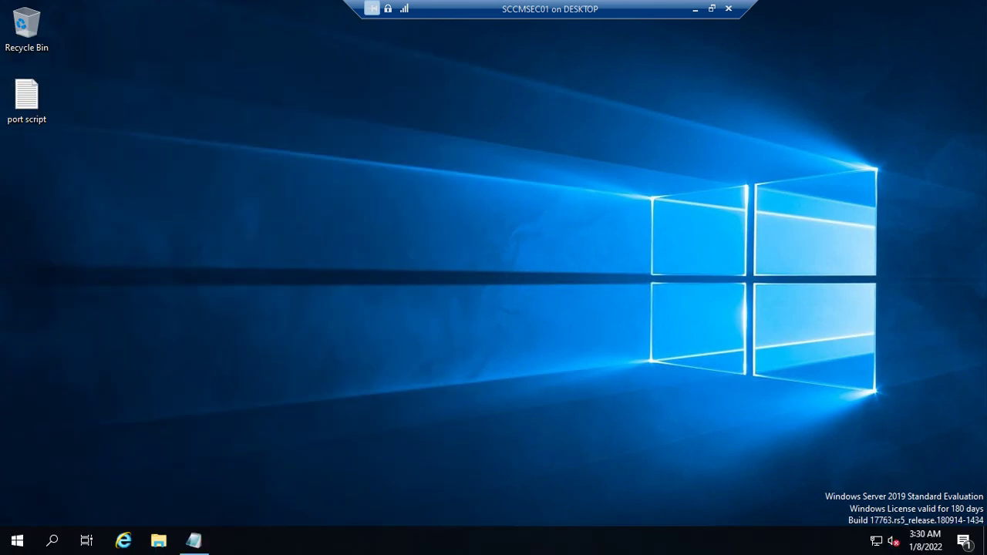
pyautogui.click(17, 541)
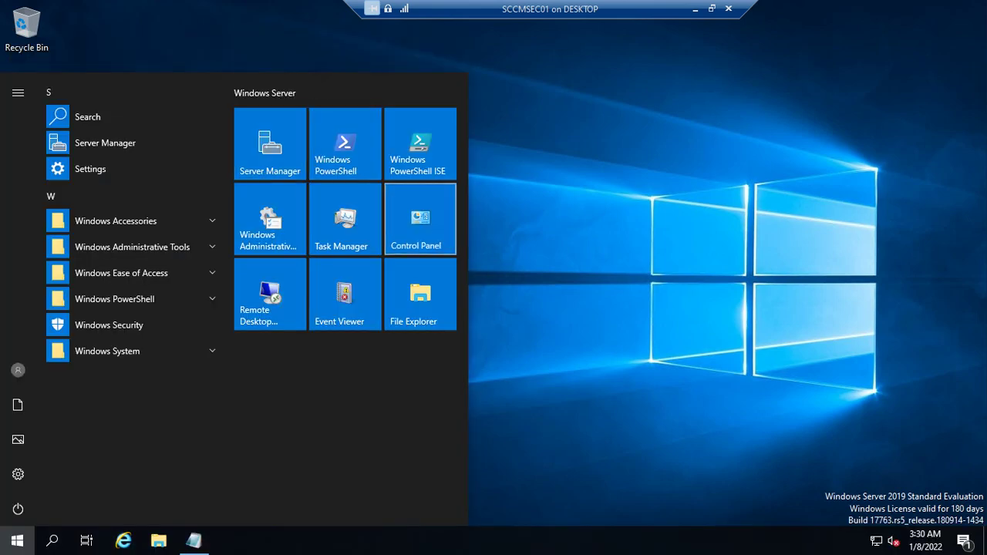
pyautogui.click(420, 218)
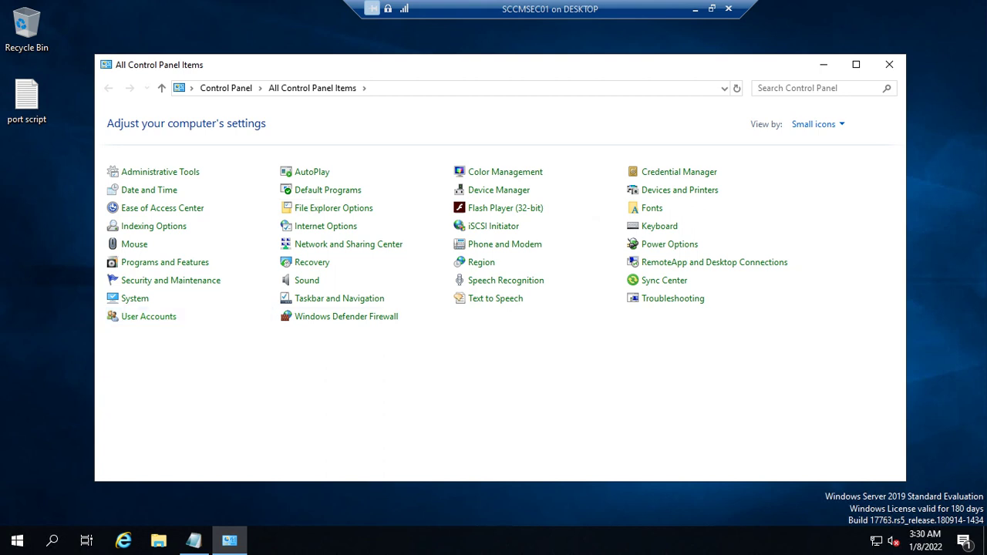
pyautogui.click(347, 316)
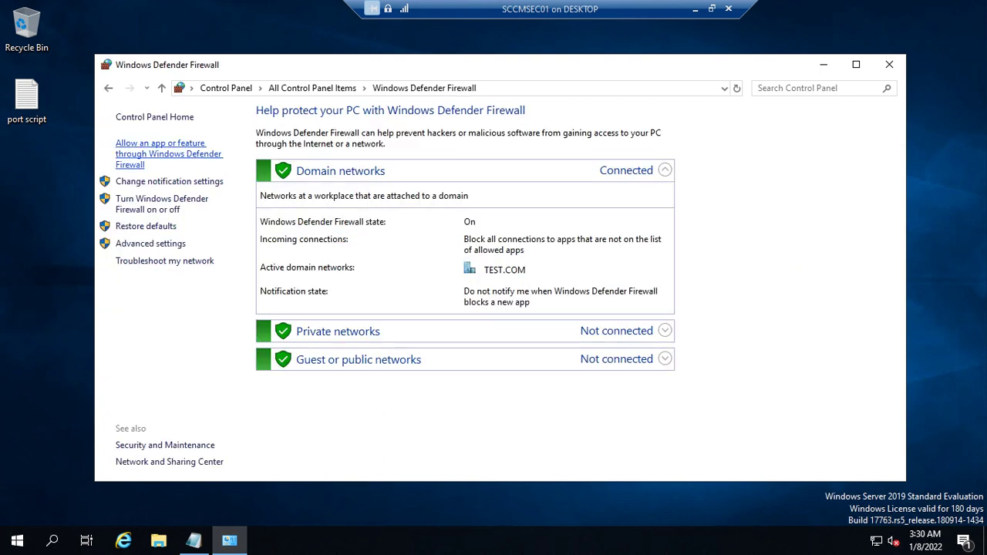
pyautogui.click(154, 144)
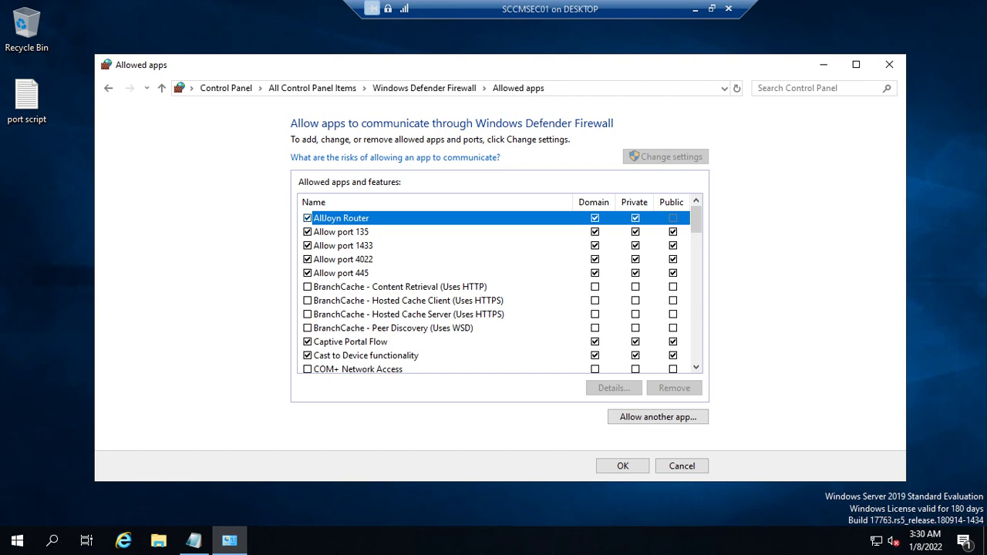
# Step: Review the New-Netfirewallrule commands for ports 1433, 4022, 135 and 445 in the port script, and close the file
pyautogui.click(194, 540)
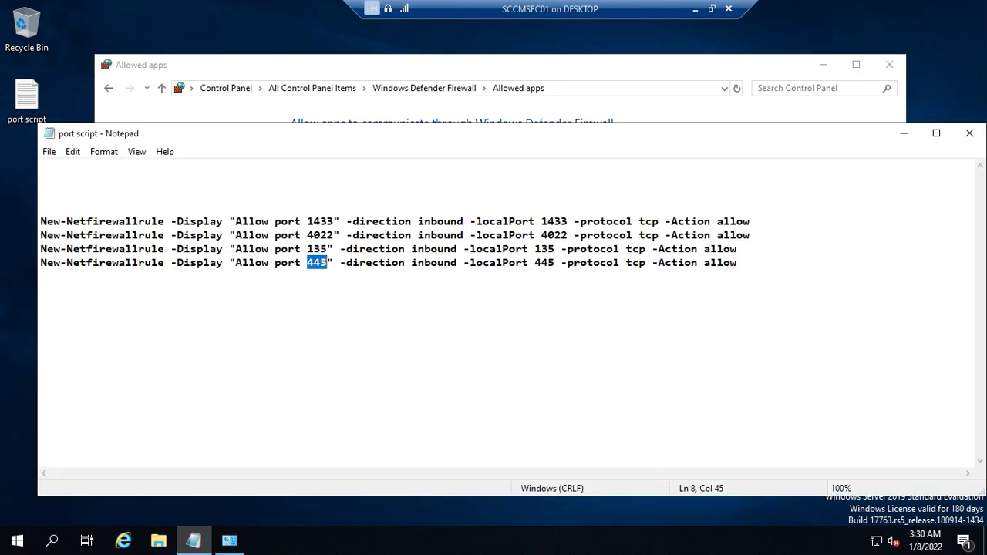
pyautogui.moveTo(739, 263); pyautogui.dragTo(42, 207)
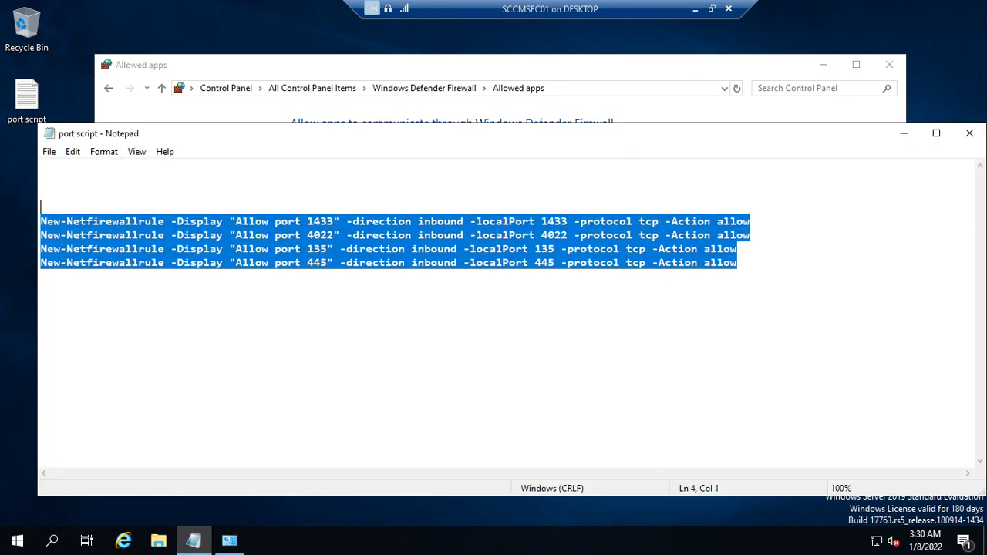
pyautogui.click(969, 134)
# Step: Go back to the Windows Defender Firewall overview to check the domain network state, and close Control Panel
pyautogui.click(109, 88)
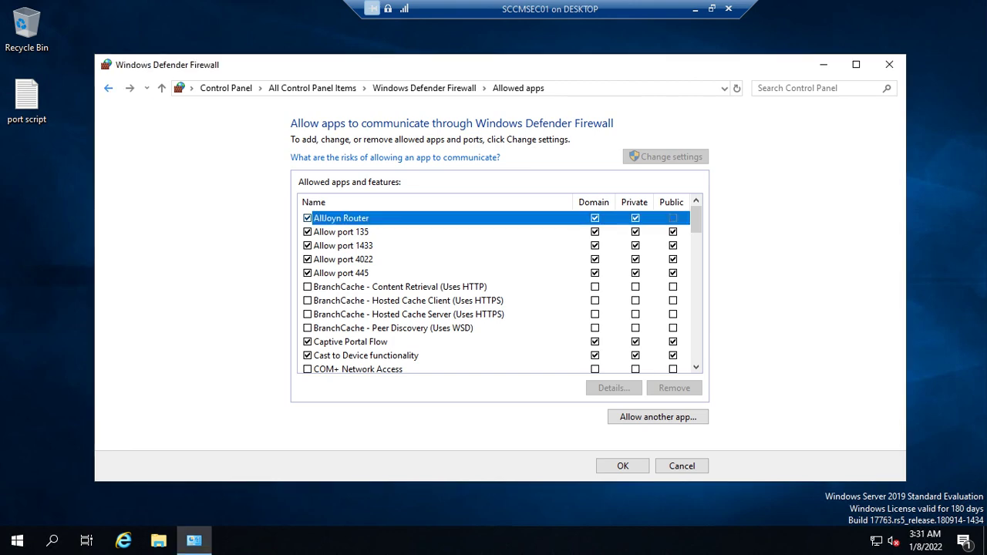
pyautogui.click(109, 88)
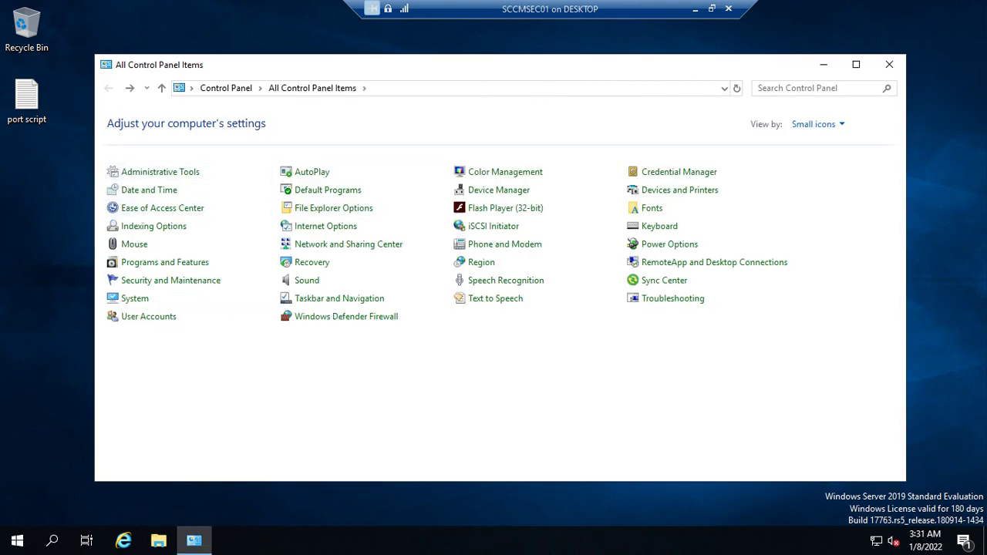
pyautogui.click(346, 316)
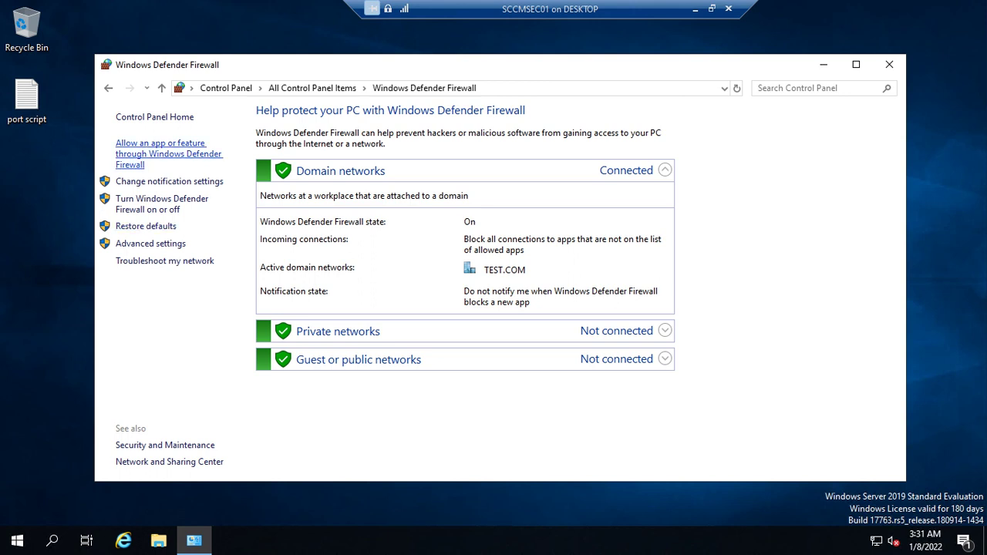
pyautogui.click(889, 64)
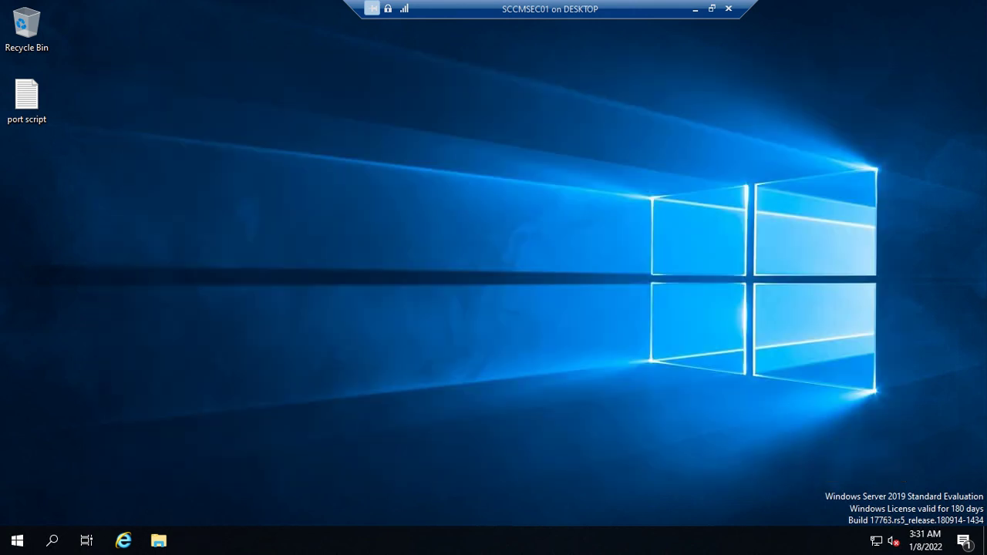
# Step: Switch back to the SCCM virtual machine and accept the local SQL Server Express installation with ports 1433 and 4022
pyautogui.click(695, 8)
pyautogui.click(310, 537)
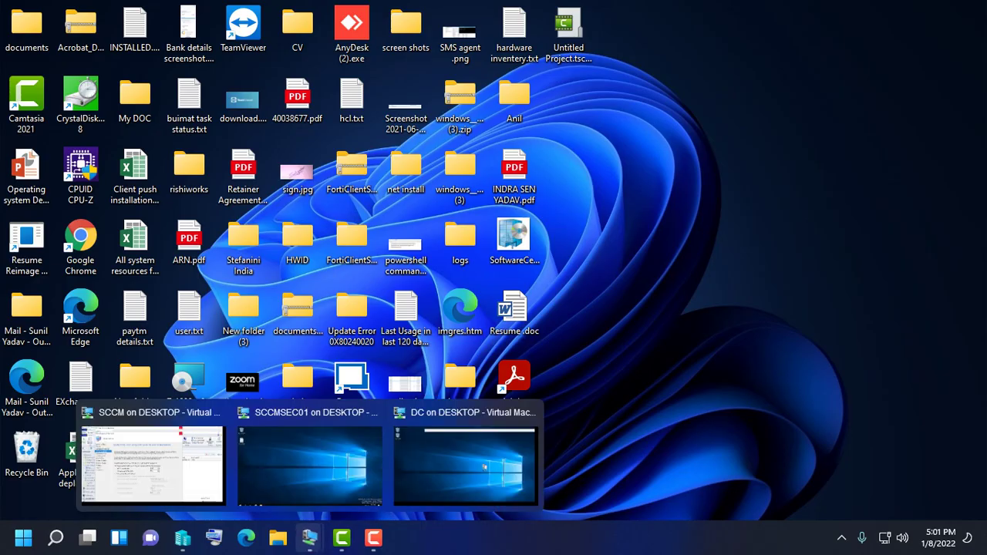
pyautogui.click(154, 455)
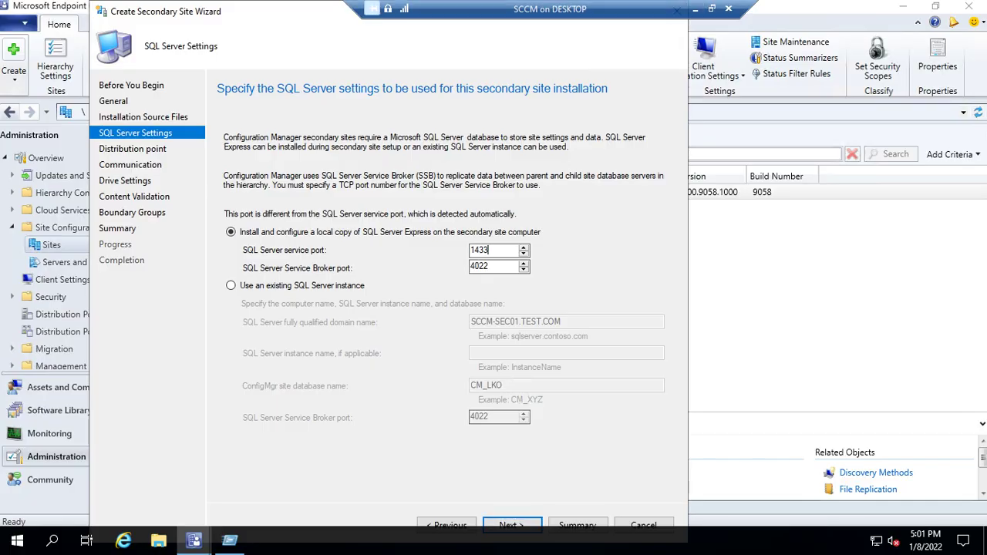
pyautogui.press('Return')
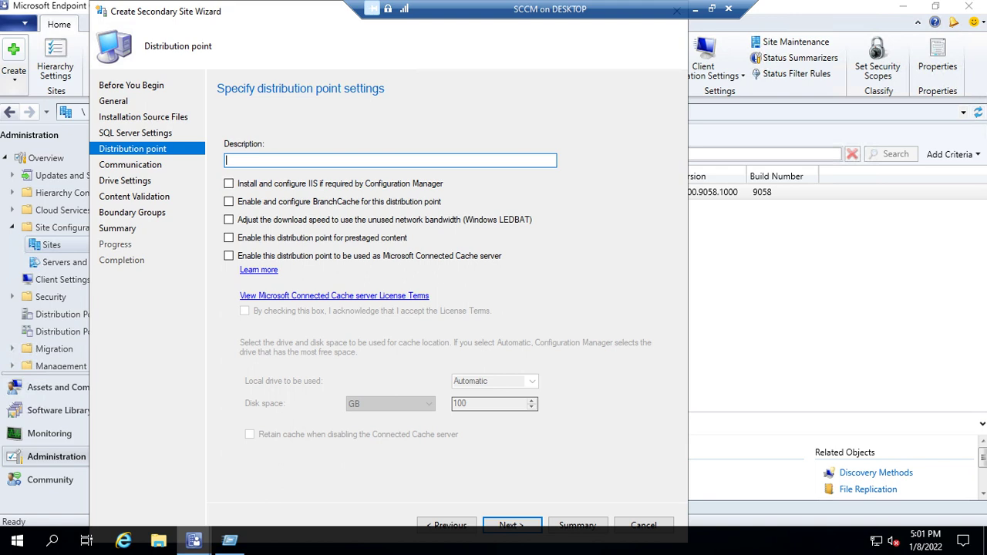
# Step: Enable IIS installation for the distribution point, and keep HTTP communication with a self-signed certificate
pyautogui.click(229, 183)
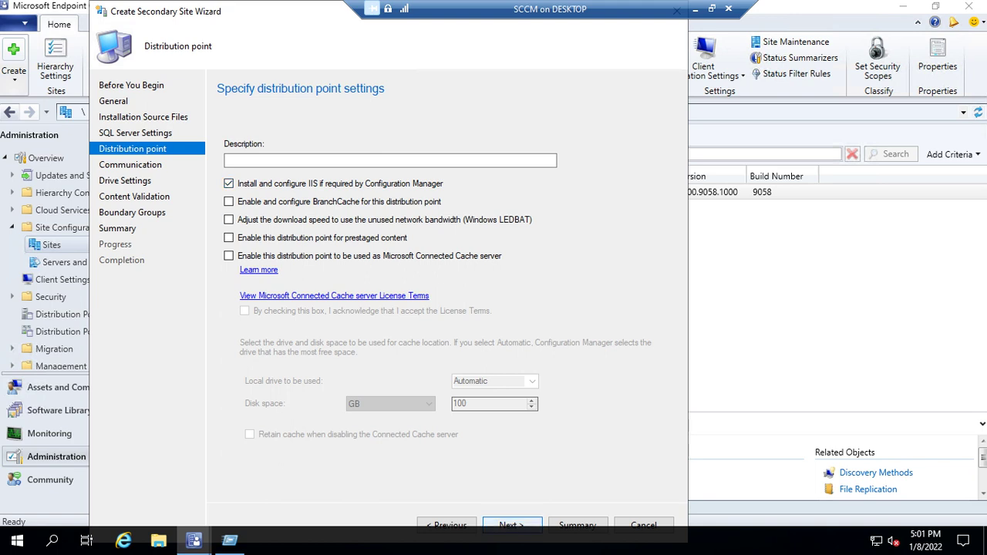
pyautogui.click(513, 525)
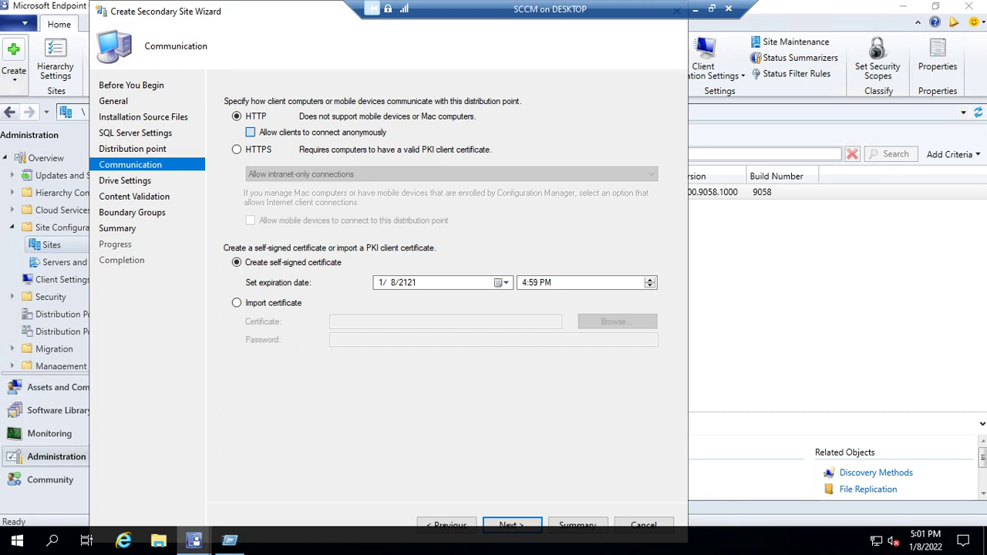
pyautogui.click(512, 524)
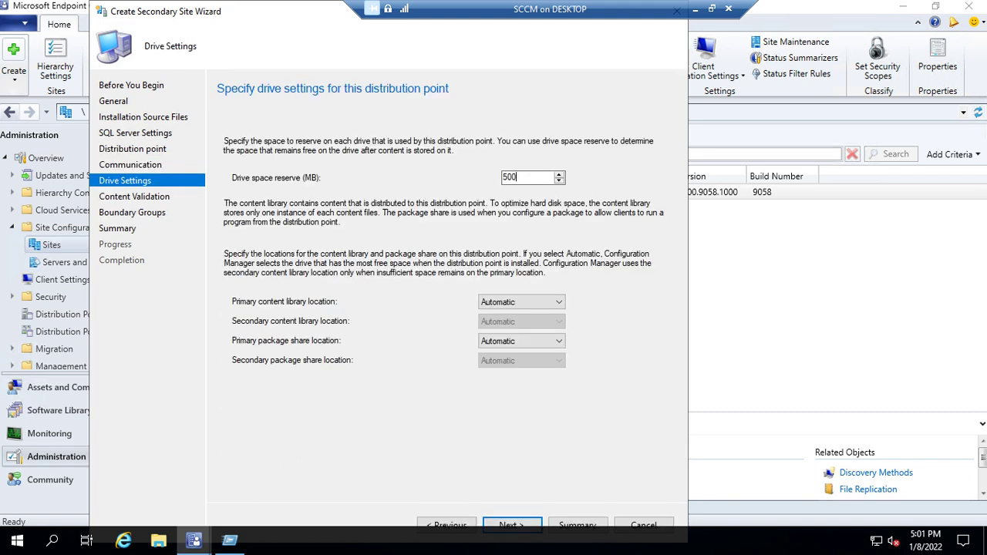
# Step: Set the distribution point's drive space reserve to 1000 MB and keep the content library and package share locations on Automatic
pyautogui.press('BackSpace')
pyautogui.press('BackSpace')
pyautogui.press('BackSpace')
pyautogui.write('1000')
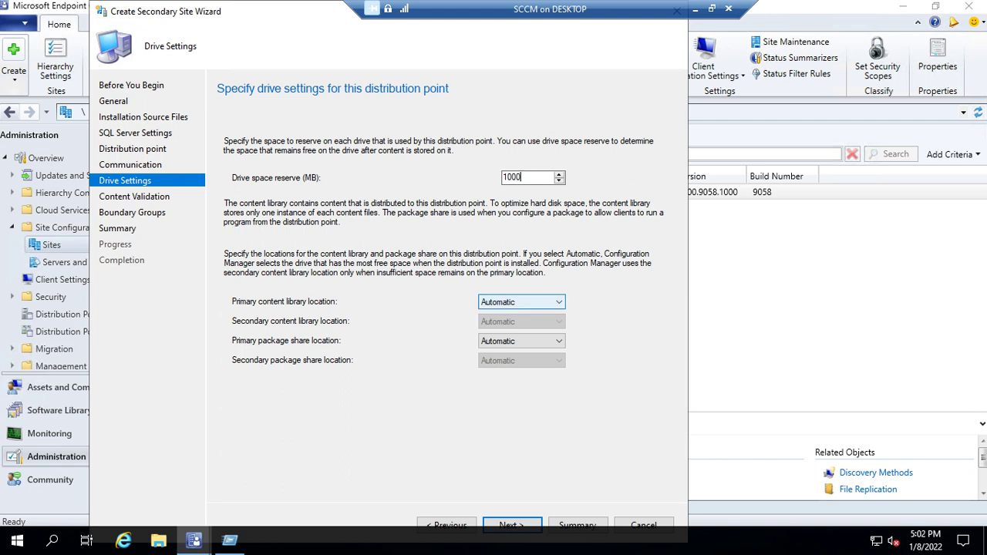
pyautogui.click(522, 301)
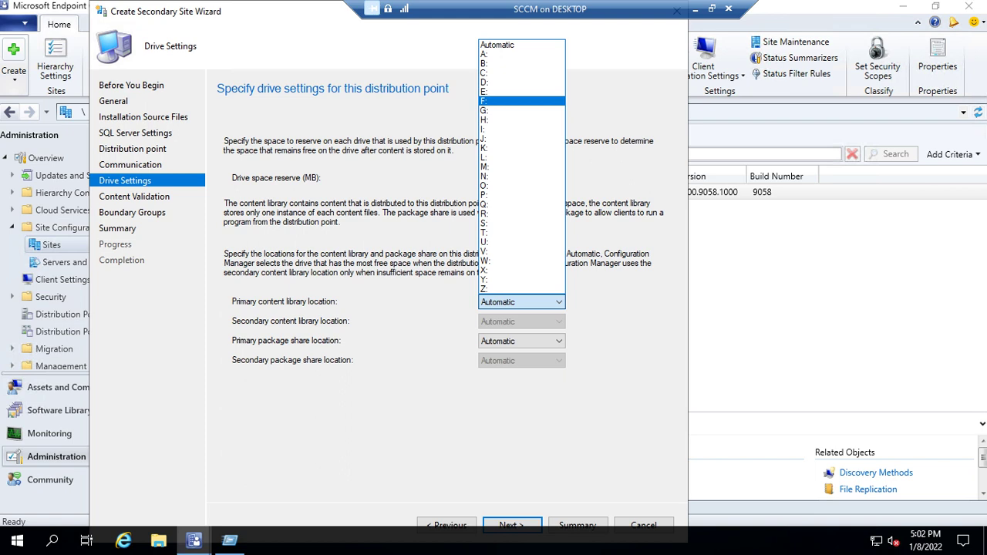
pyautogui.click(521, 302)
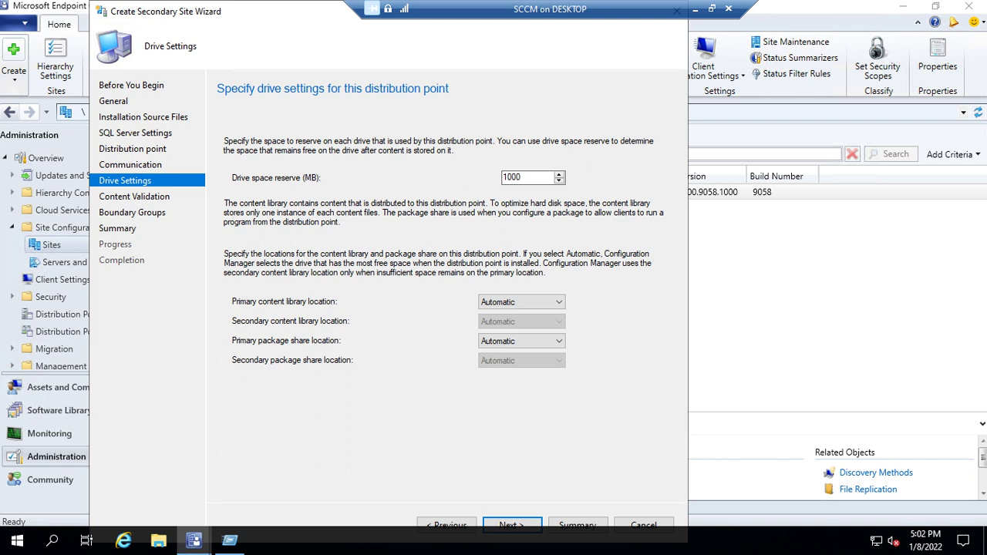
pyautogui.click(513, 525)
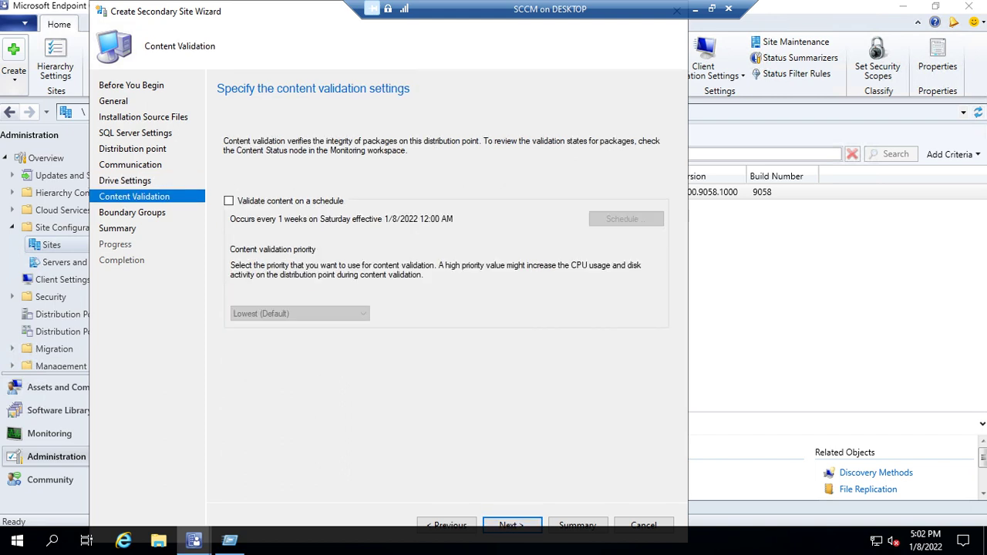
# Step: Enable scheduled content validation, keep the weekly Saturday 12:00 AM recurrence and lowest priority, and continue to the boundary groups
pyautogui.click(229, 202)
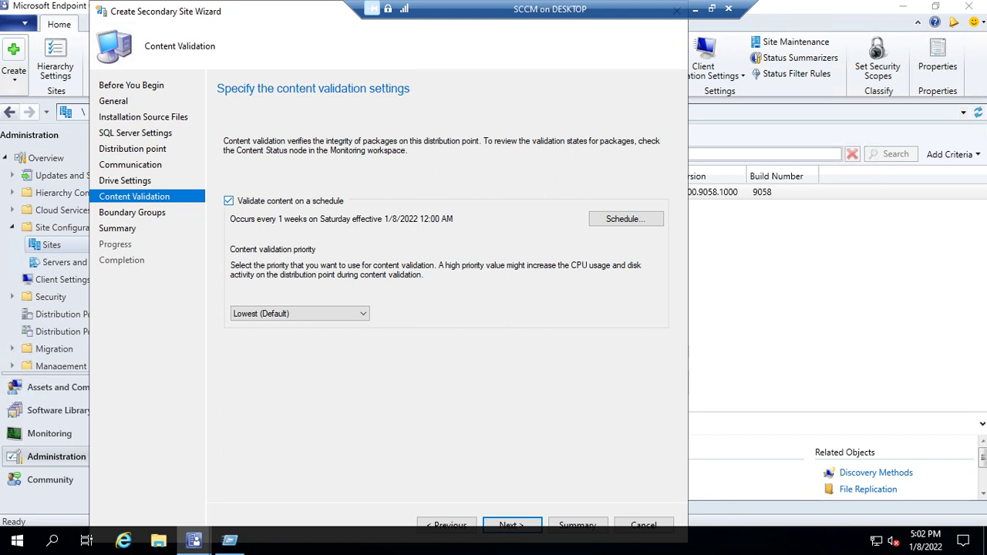
pyautogui.click(626, 220)
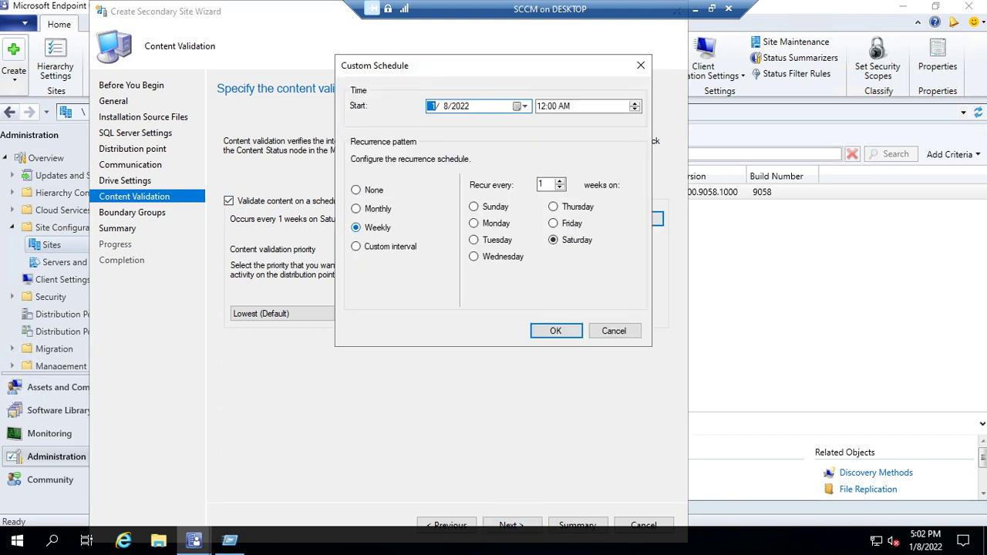
pyautogui.click(556, 331)
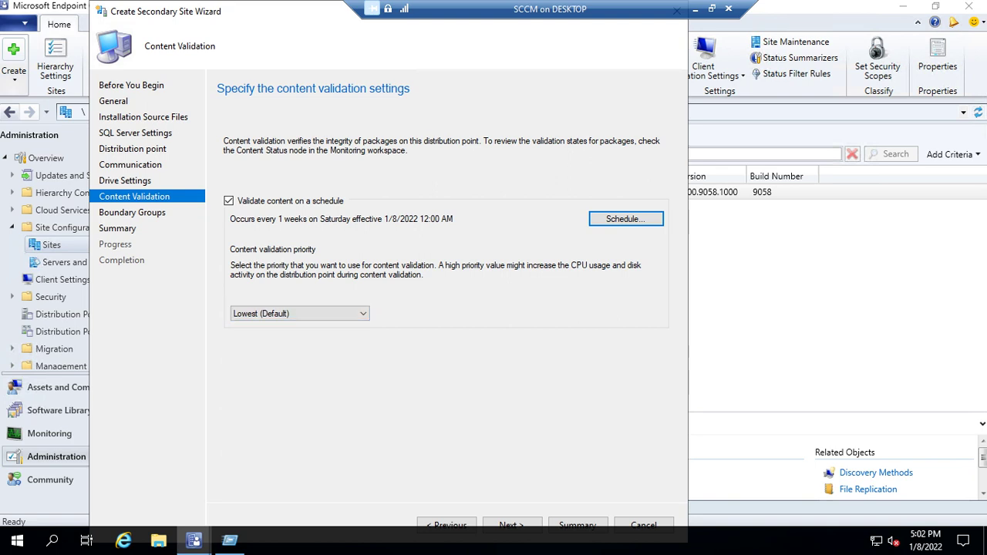
pyautogui.click(512, 525)
# Step: Associate the Primary Boundary Group with the secondary site and continue to the summary
pyautogui.click(535, 385)
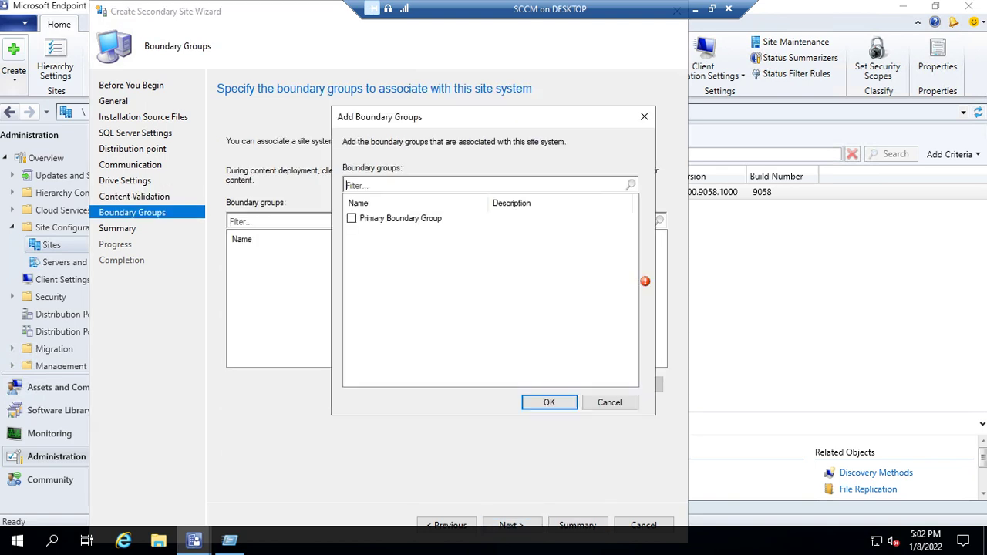
pyautogui.click(352, 219)
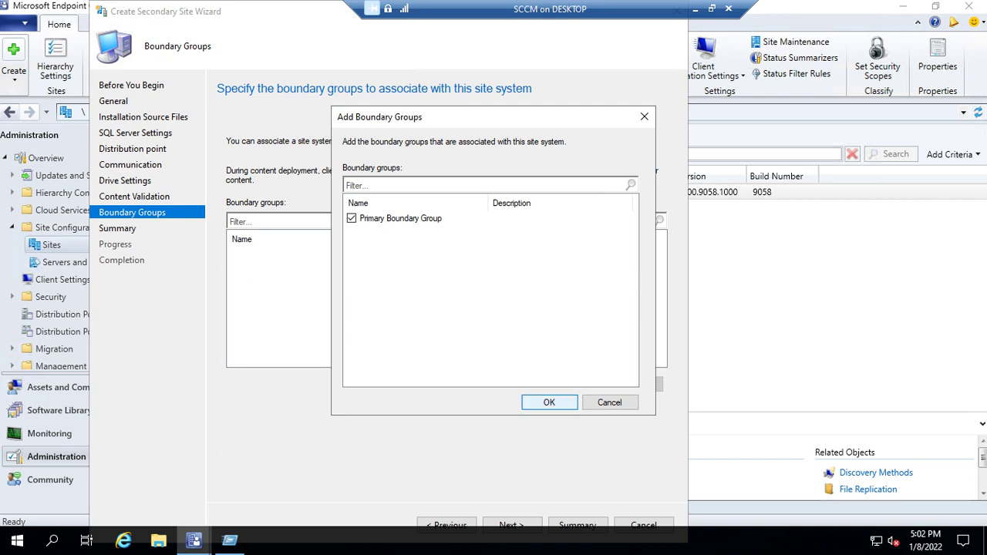
pyautogui.press('Return')
pyautogui.click(512, 526)
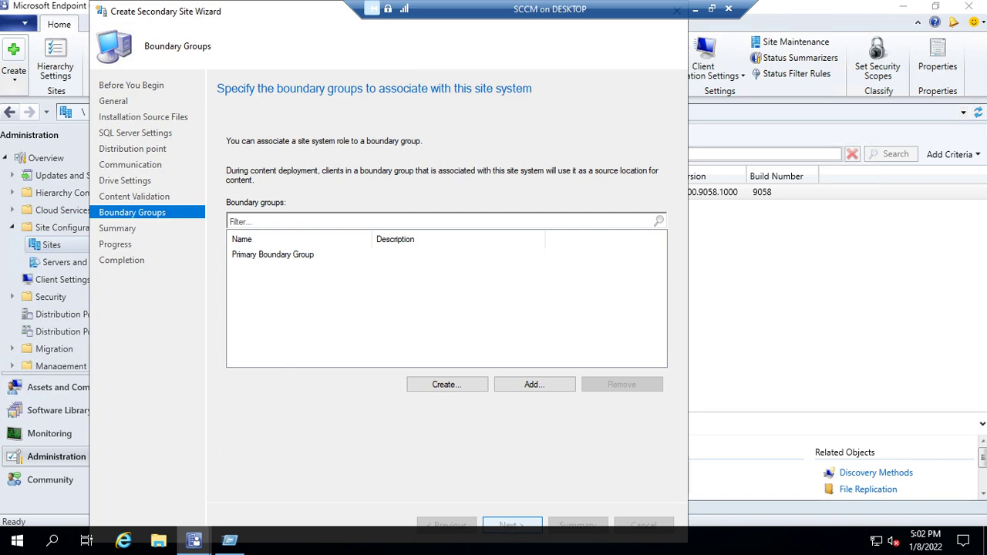
# Step: Confirm the summary to create the secondary site, review the completion details and close the wizard
pyautogui.click(513, 525)
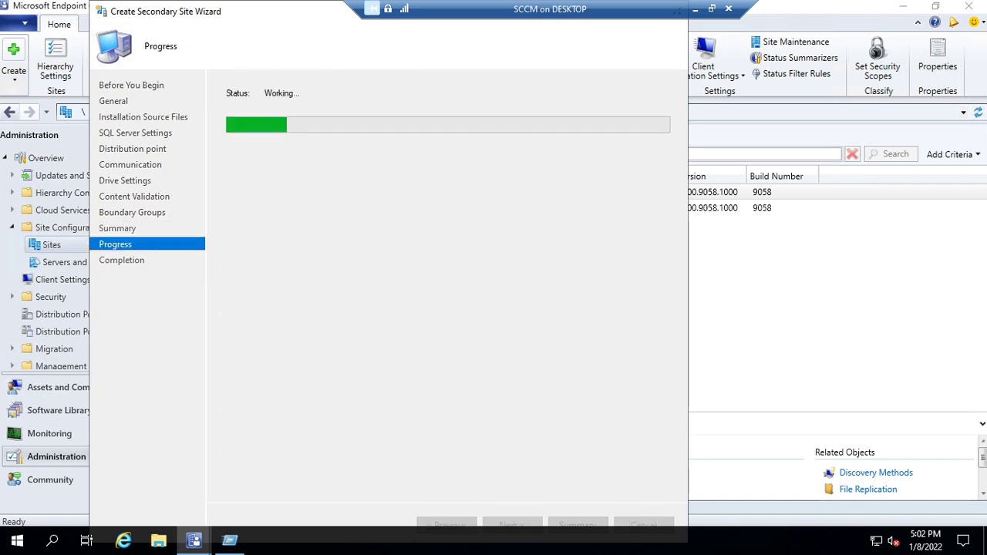
pyautogui.moveTo(290, 12); pyautogui.dragTo(223, 11)
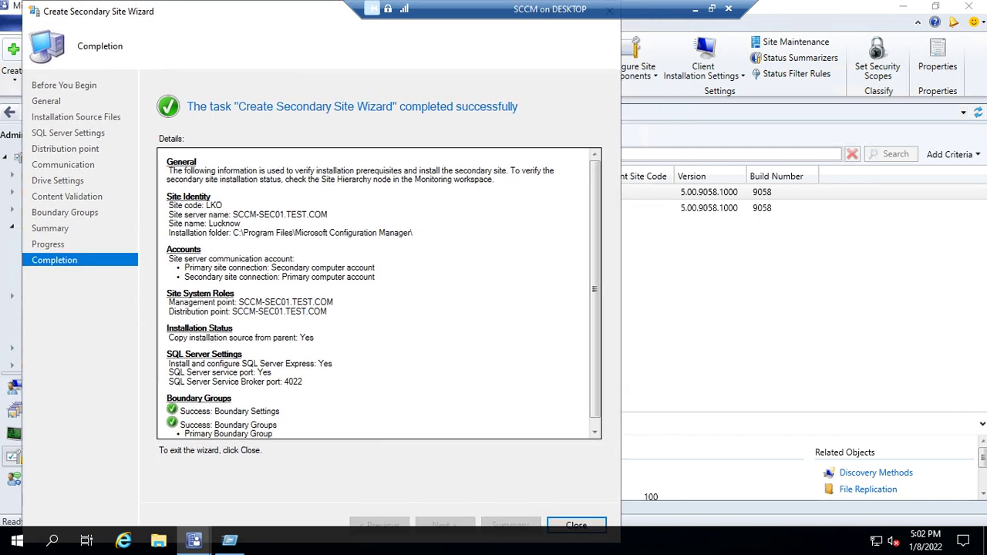
pyautogui.click(576, 525)
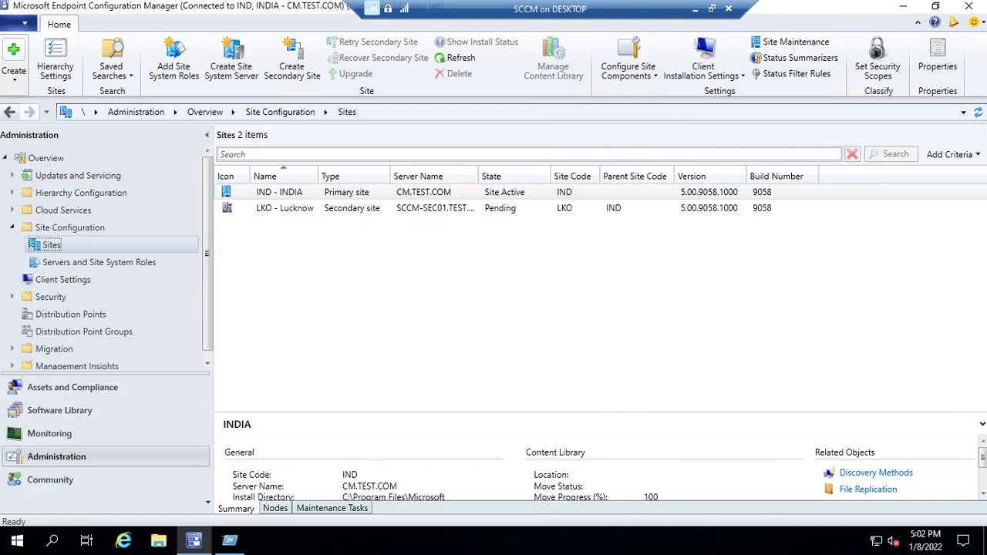
# Step: Select the LKO - Lucknow secondary site in the Sites list and refresh its state
pyautogui.click(286, 207)
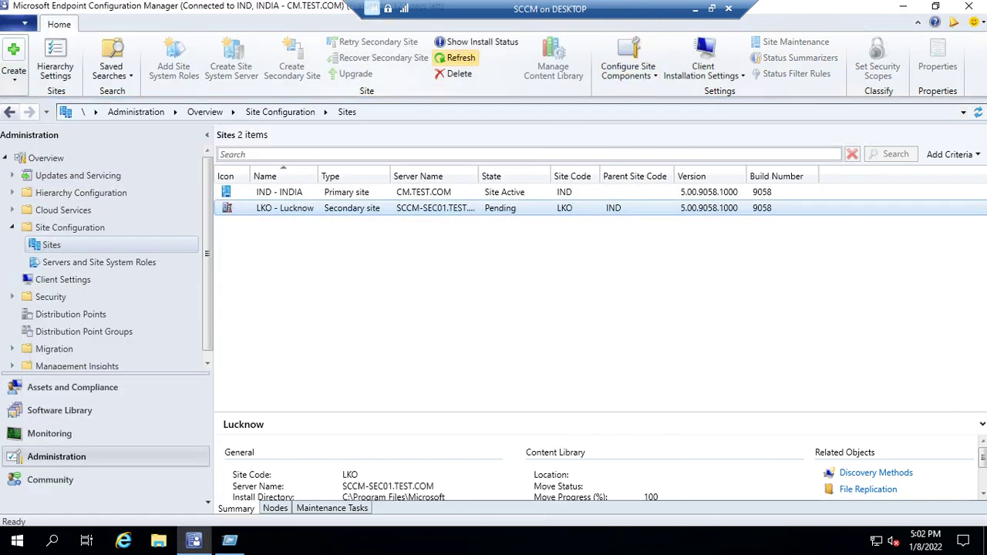
pyautogui.click(455, 58)
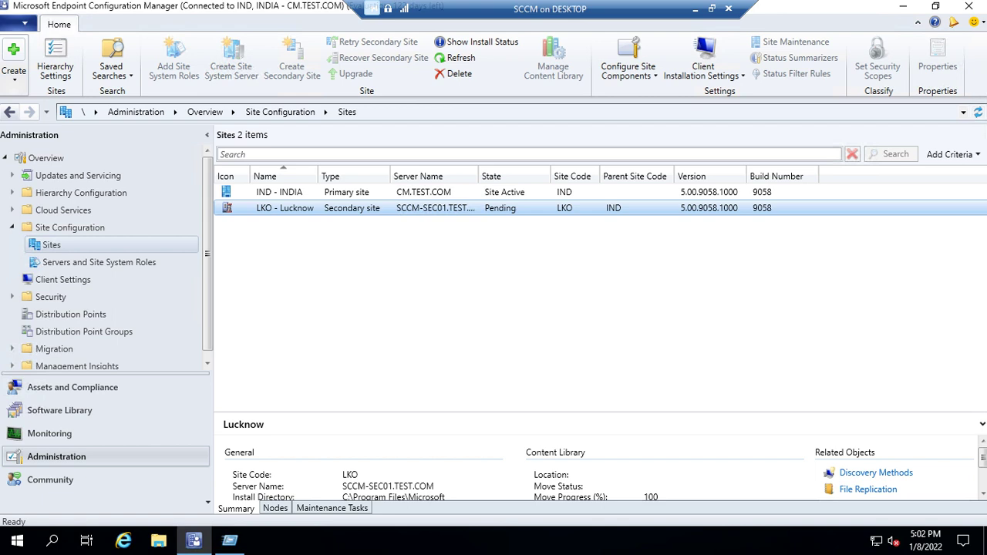
pyautogui.rightClick(283, 209)
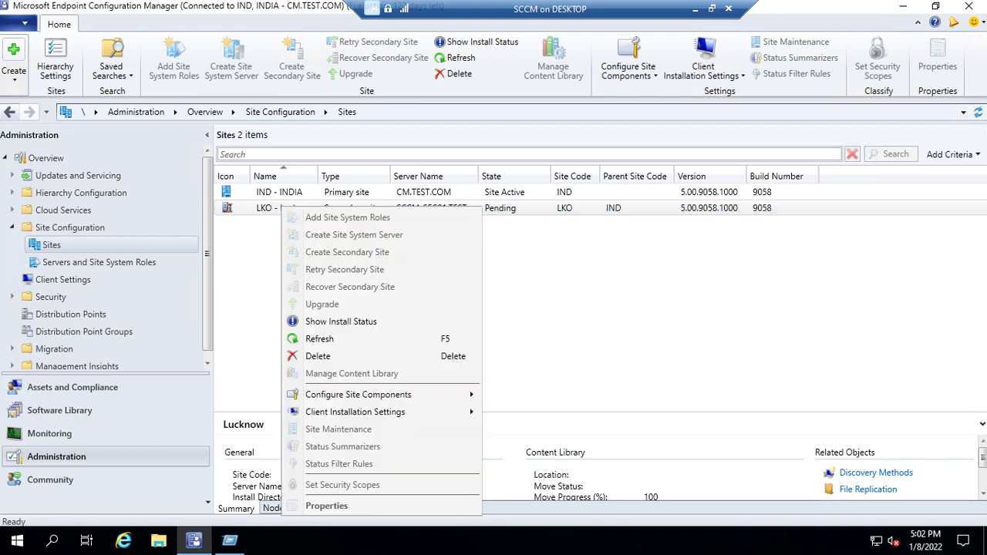
pyautogui.click(319, 338)
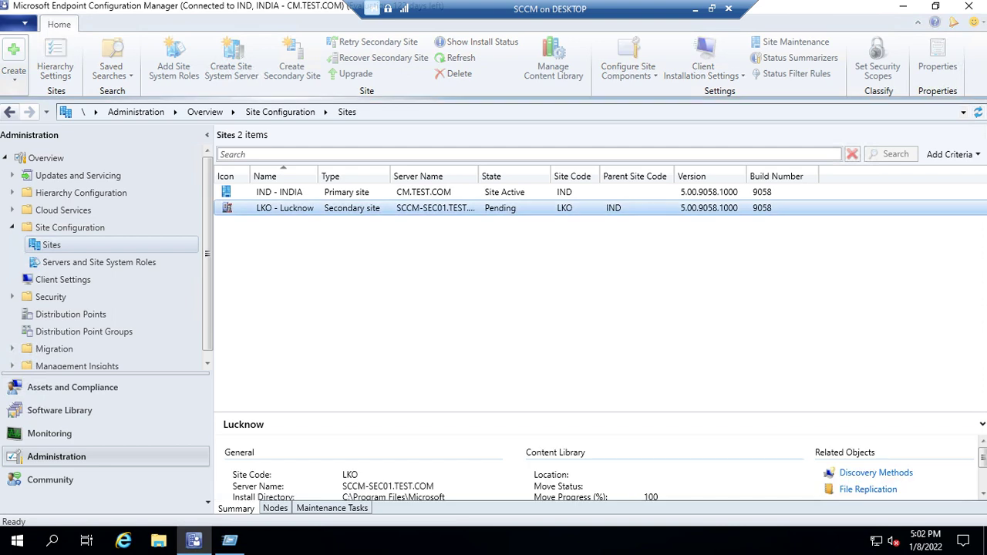
# Step: Show the installation status of the LKO - Lucknow site, reopen it for an update and review the prerequisite checks
pyautogui.click(476, 41)
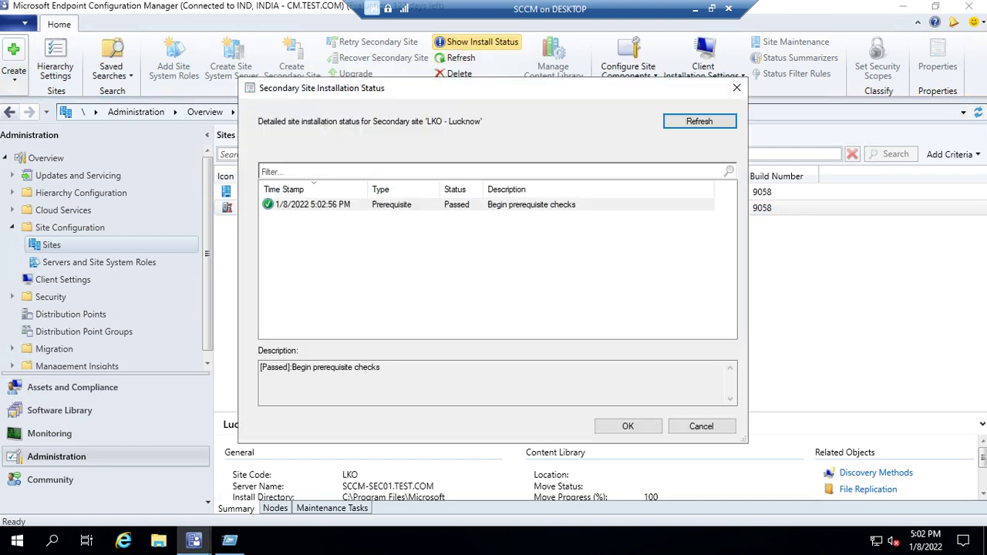
pyautogui.moveTo(476, 88); pyautogui.dragTo(432, 86)
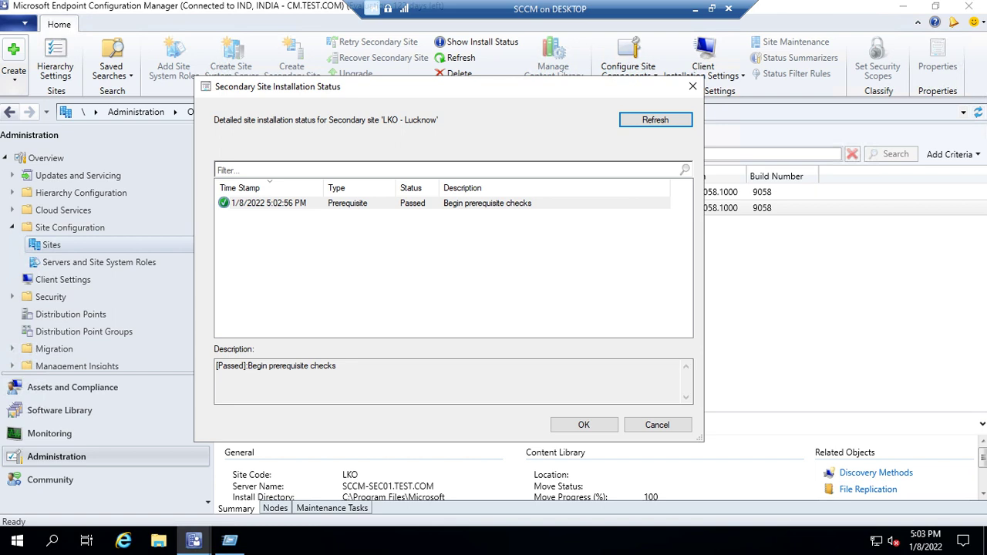
pyautogui.moveTo(447, 87); pyautogui.dragTo(442, 70)
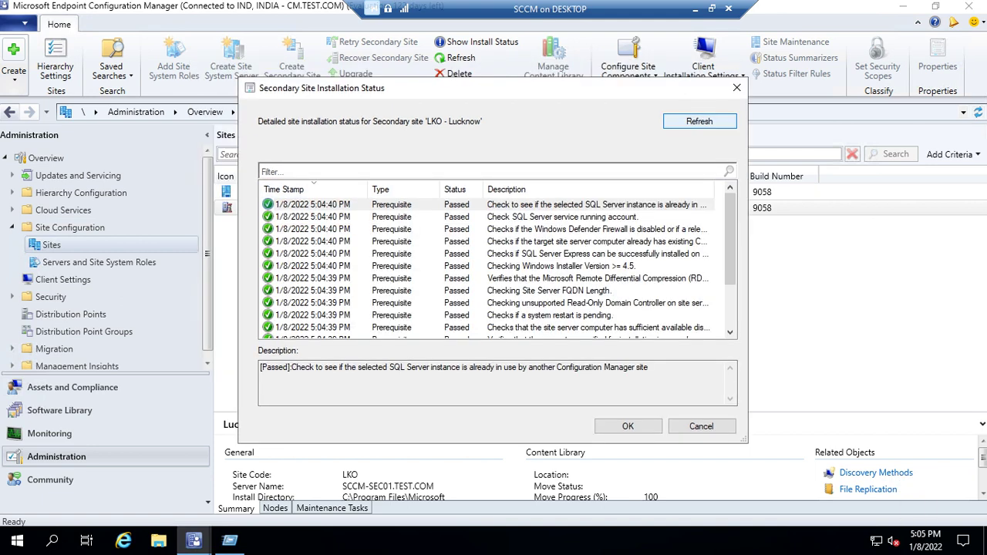
pyautogui.click(702, 426)
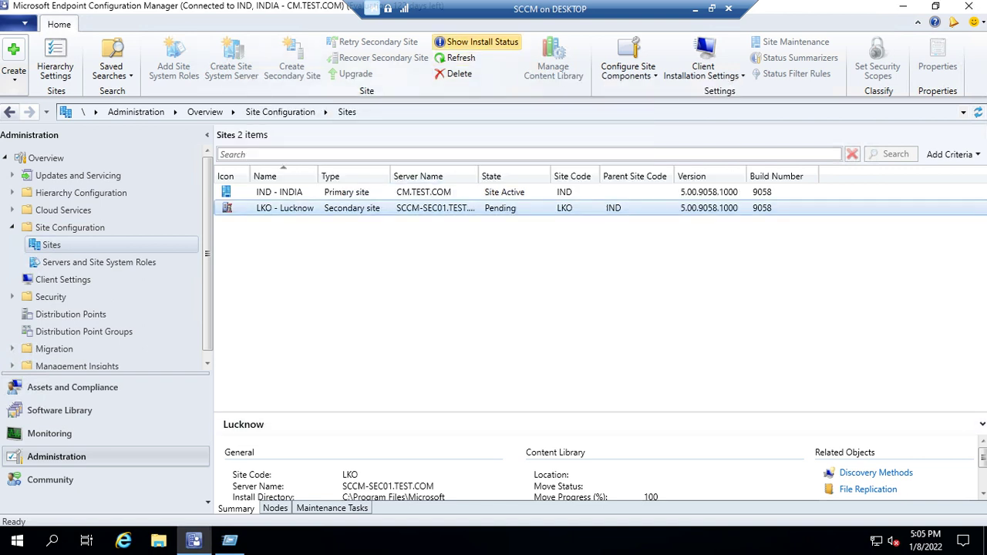
pyautogui.click(479, 42)
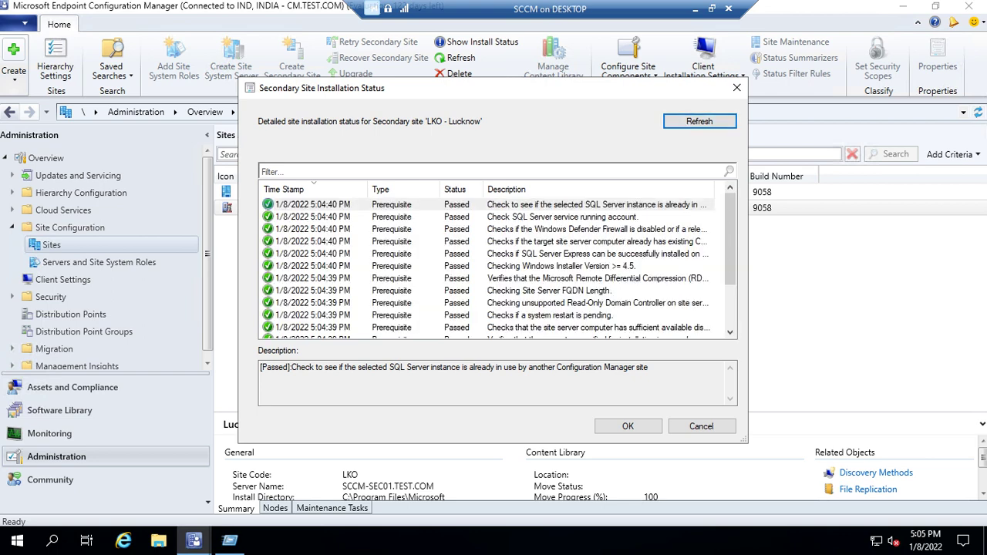
pyautogui.scroll(-2, 498, 266)
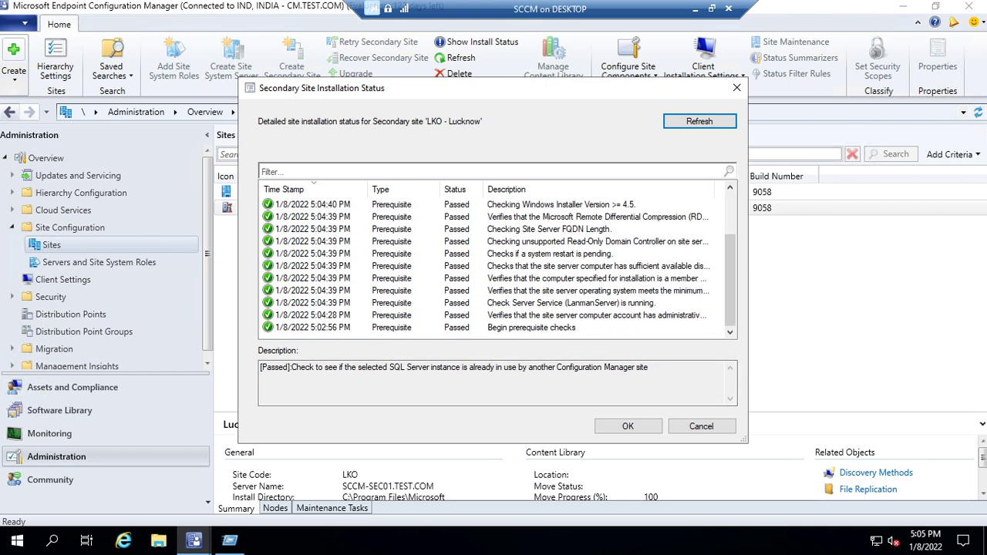
# Step: Refresh the LKO - Lucknow installation status and read the .NET version and SQL Index create memory warnings
pyautogui.scroll(2, 498, 267)
pyautogui.click(699, 122)
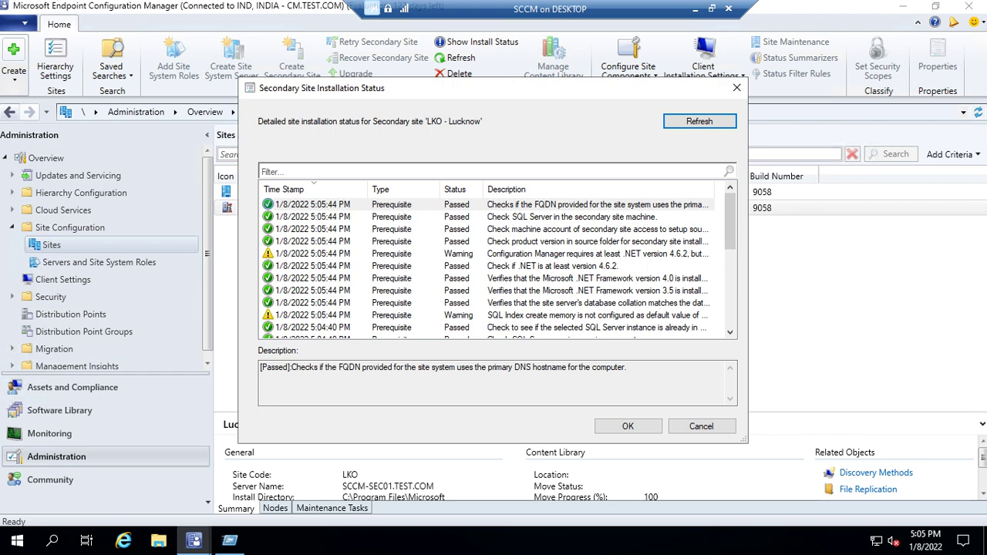
pyautogui.click(524, 254)
pyautogui.scroll(-2, 525, 258)
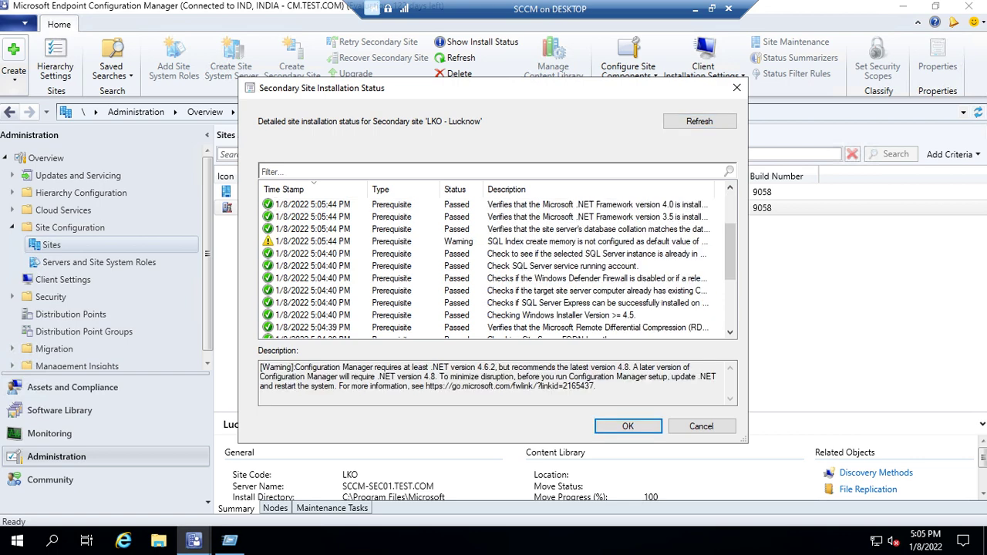
pyautogui.click(524, 242)
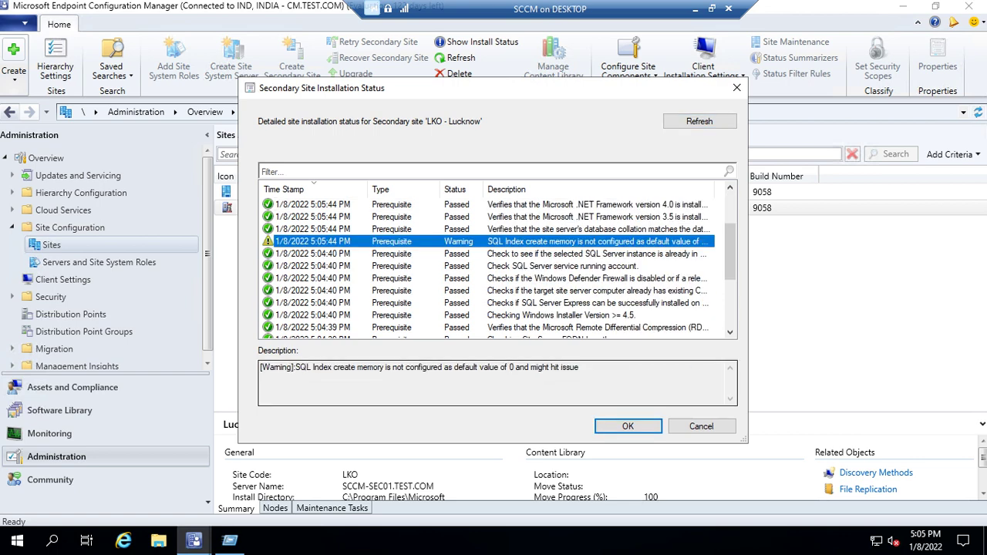
pyautogui.click(261, 376)
# Step: Recheck the .NET version warning and look through the remaining prerequisite results in the installation status list
pyautogui.scroll(2, 494, 262)
pyautogui.scroll(-5, 494, 262)
pyautogui.scroll(5, 494, 263)
pyautogui.click(432, 253)
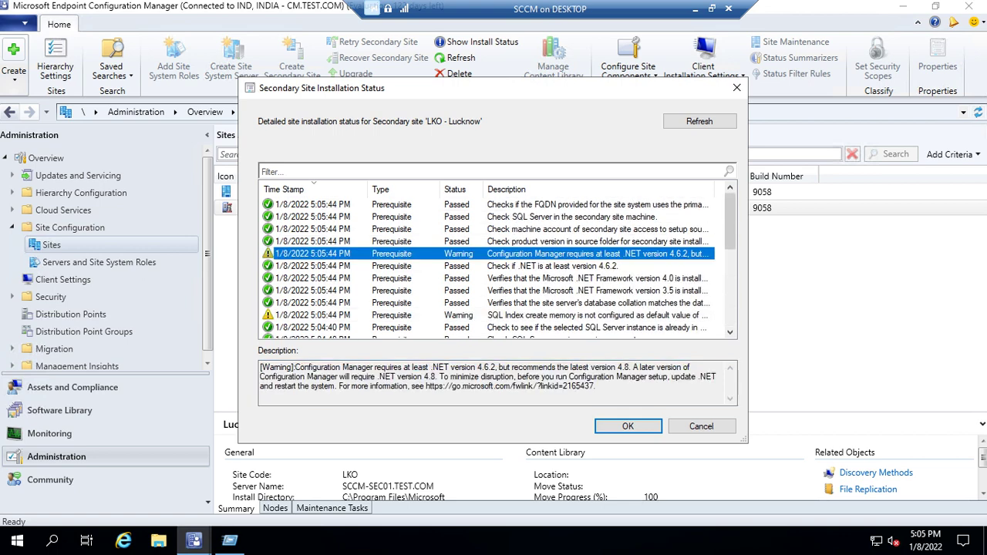
pyautogui.scroll(-3, 494, 262)
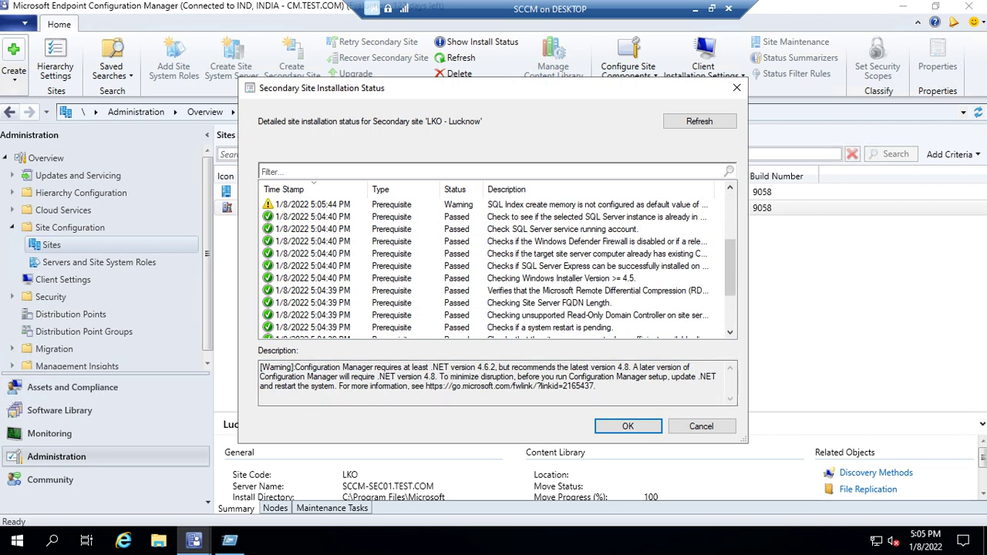
pyautogui.scroll(-2, 494, 263)
pyautogui.scroll(4, 494, 262)
pyautogui.scroll(1, 494, 263)
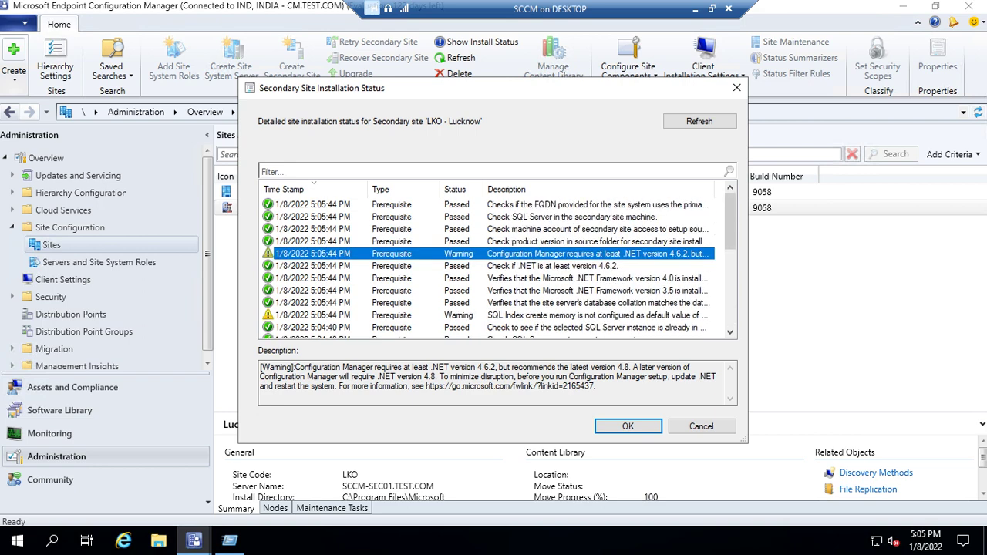
# Step: Refresh the prerequisite results, read the Active Directory publishing warning and check the list again for newer installation entries
pyautogui.click(700, 122)
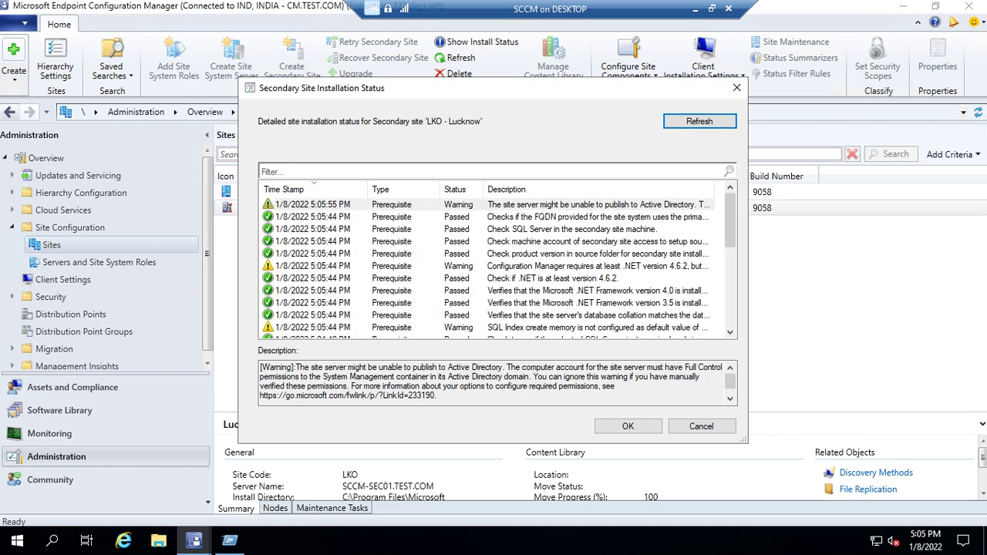
pyautogui.click(324, 217)
pyautogui.click(324, 205)
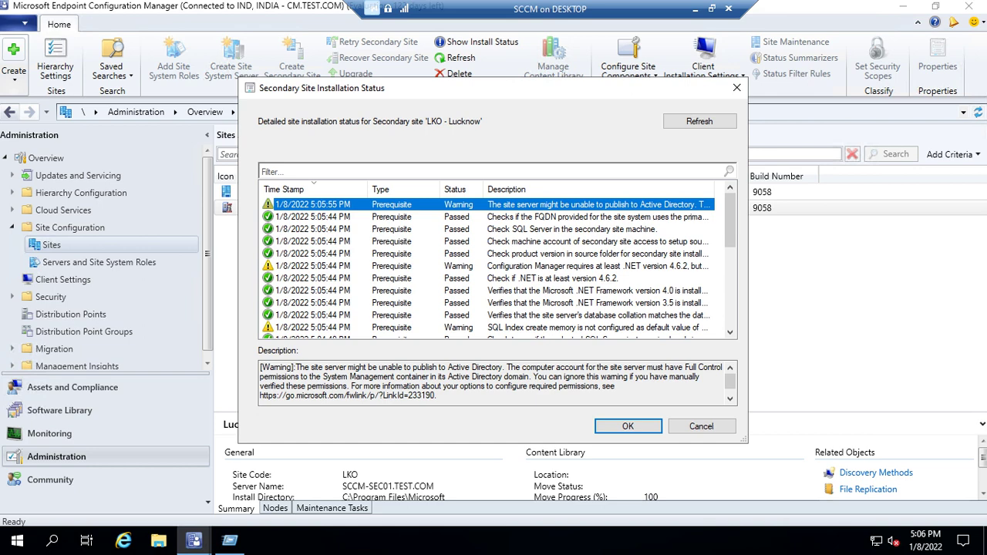
pyautogui.click(494, 254)
pyautogui.click(493, 278)
pyautogui.scroll(-2, 494, 278)
pyautogui.scroll(2, 494, 279)
pyautogui.click(700, 121)
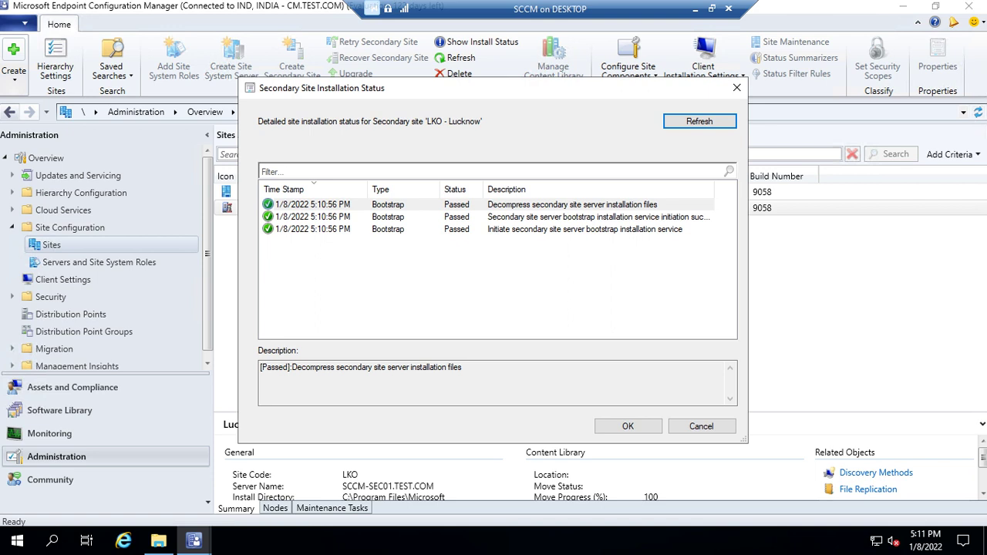
# Step: In File Explorer, examine the setup files in 3ch1qbrq.TMP\SMSSETUP on the SCCM-SEC01 c$ share
pyautogui.click(159, 541)
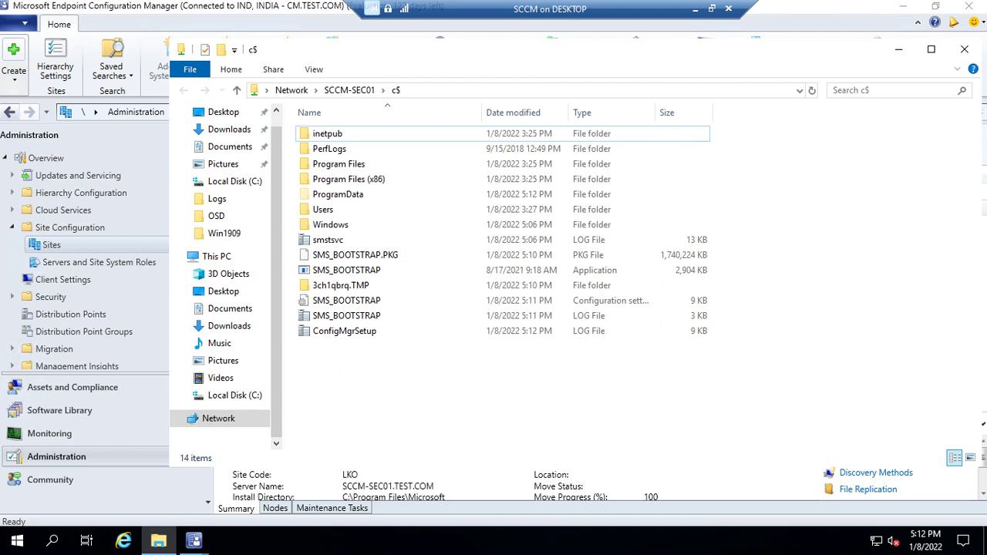
pyautogui.doubleClick(340, 286)
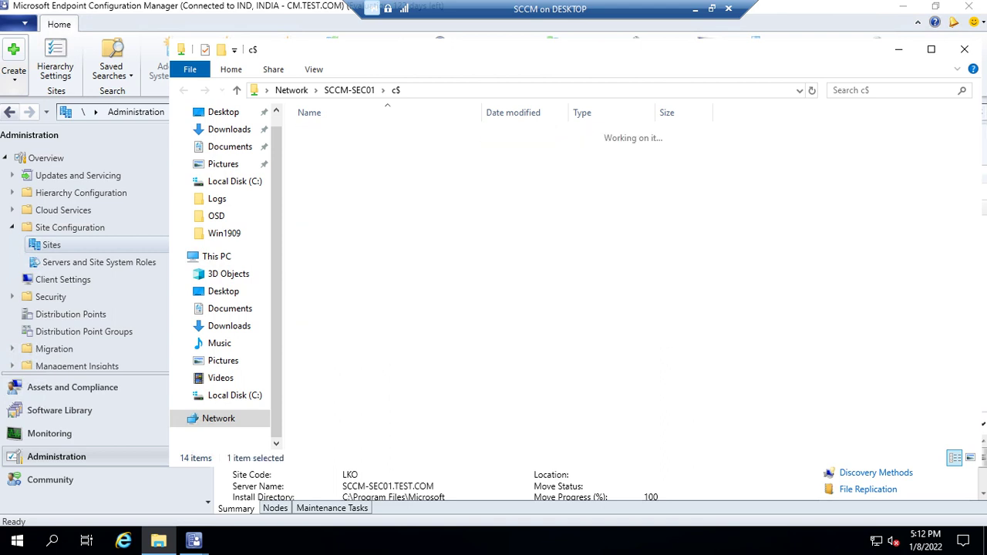
pyautogui.doubleClick(328, 134)
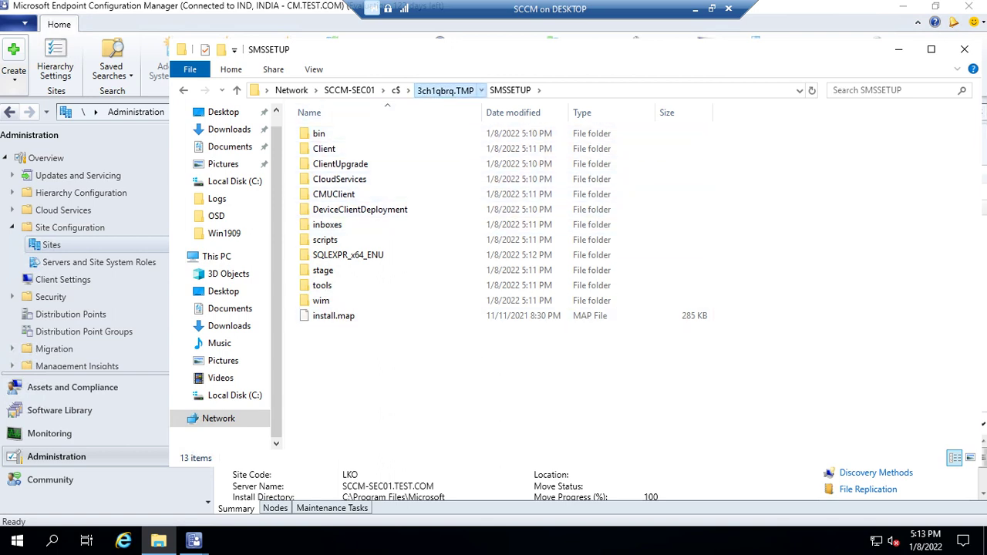
pyautogui.click(445, 91)
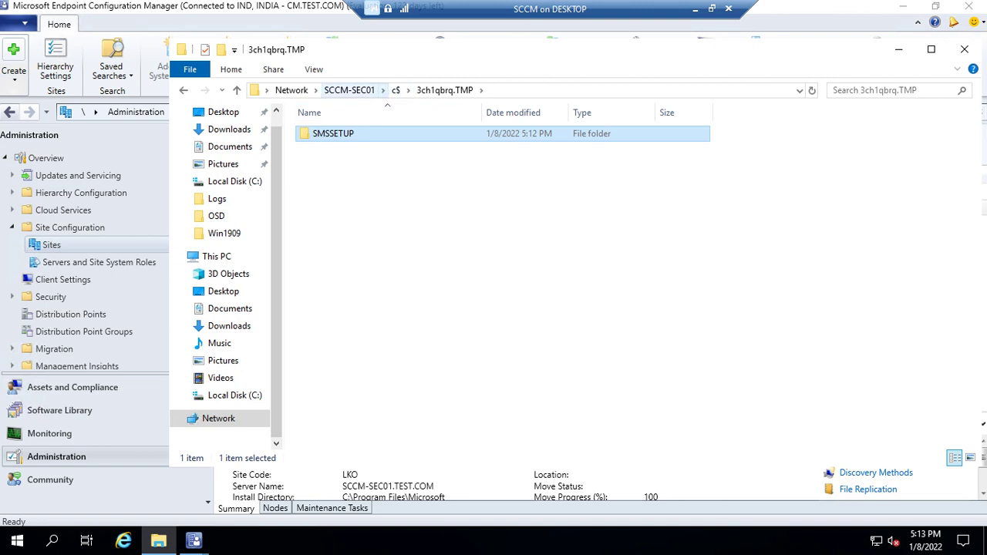
pyautogui.click(349, 90)
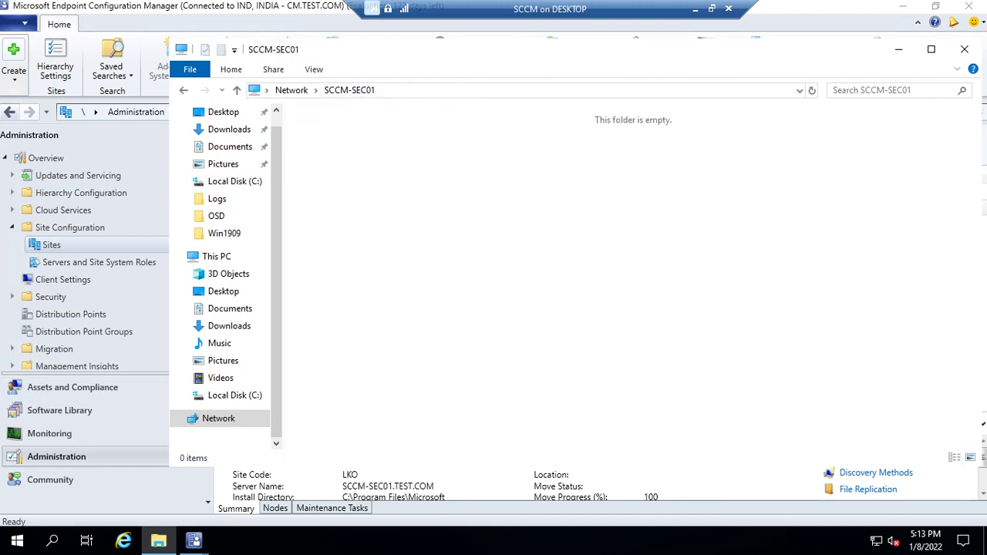
pyautogui.hotkey('alt', 'Left')
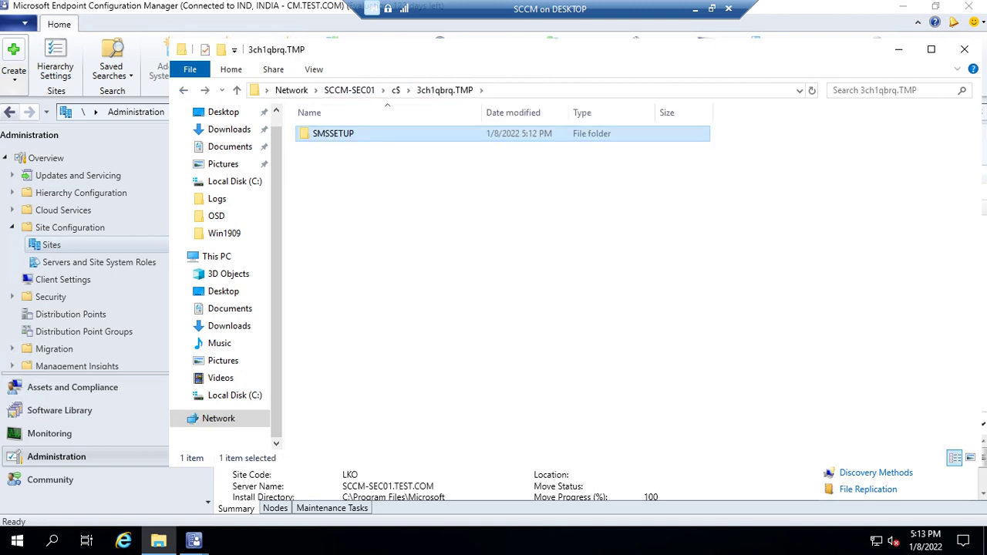
pyautogui.press('Return')
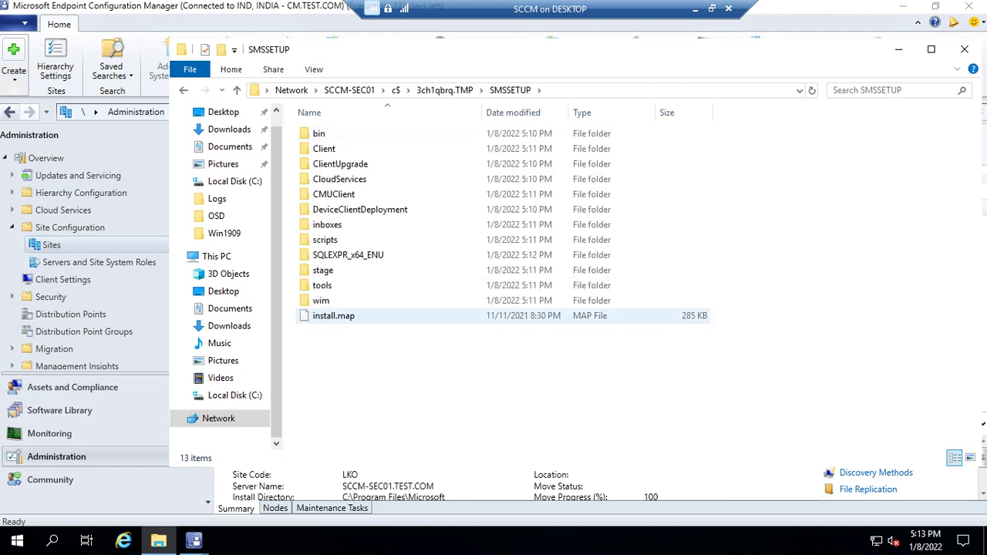
pyautogui.click(444, 90)
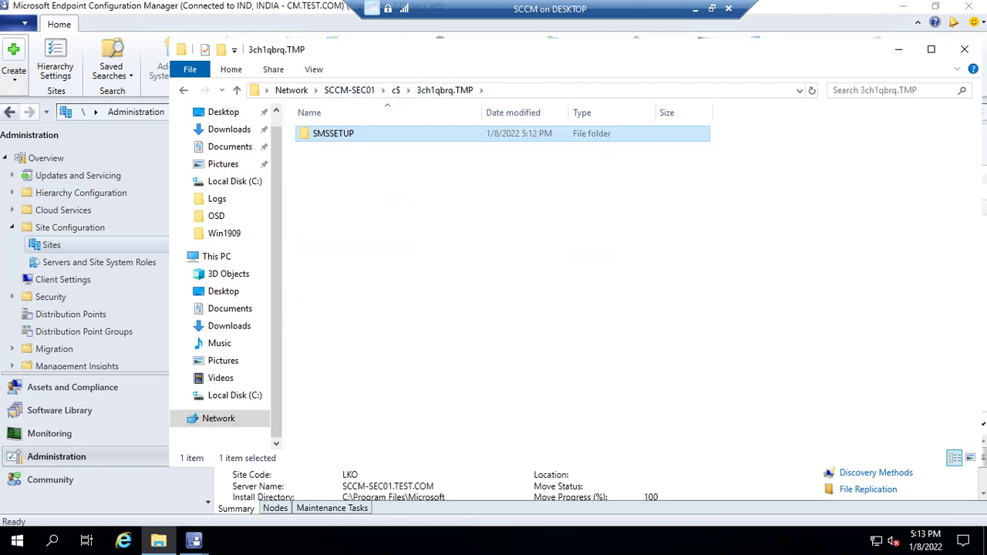
# Step: Locate the smstsvc and SMS_BOOTSTRAP logs in the c$ root, and recheck the secondary site installation status
pyautogui.click(395, 90)
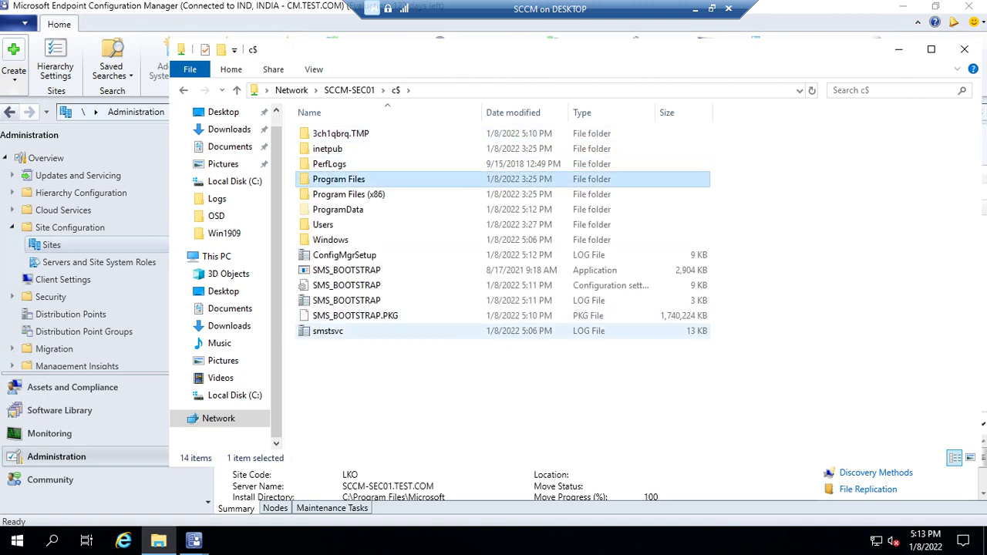
pyautogui.click(328, 331)
pyautogui.click(346, 300)
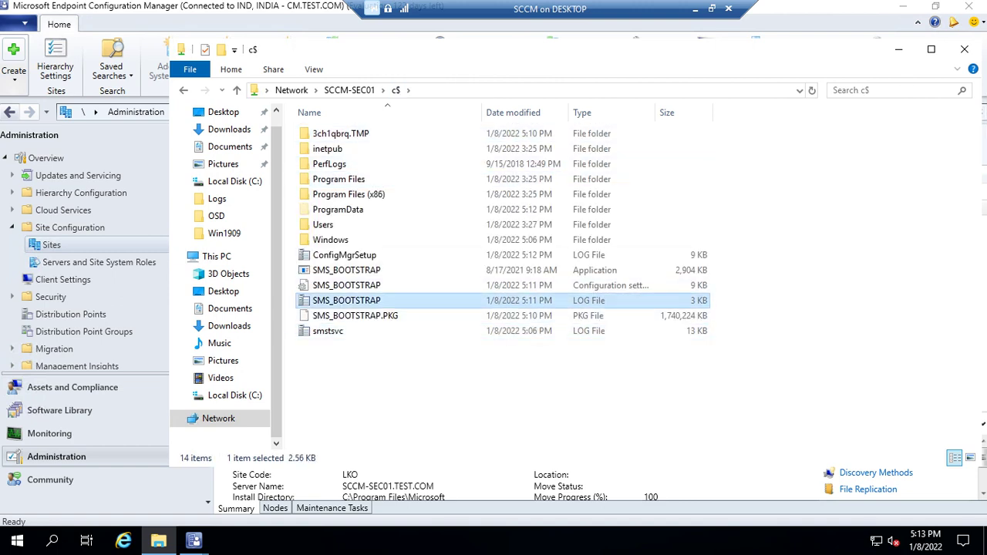
pyautogui.keyDown('ctrl'); pyautogui.click(347, 301); pyautogui.keyUp('ctrl')
pyautogui.click(898, 48)
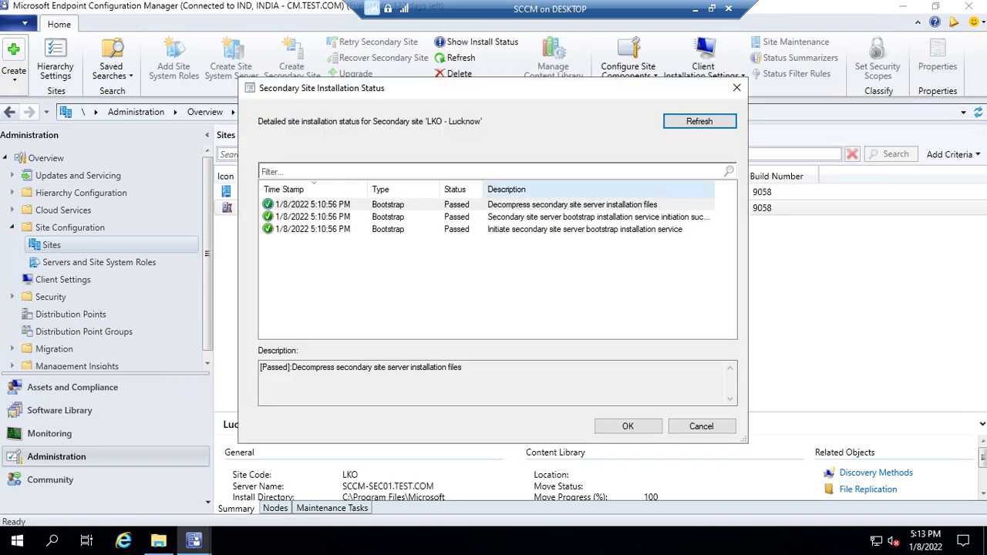
pyautogui.click(700, 121)
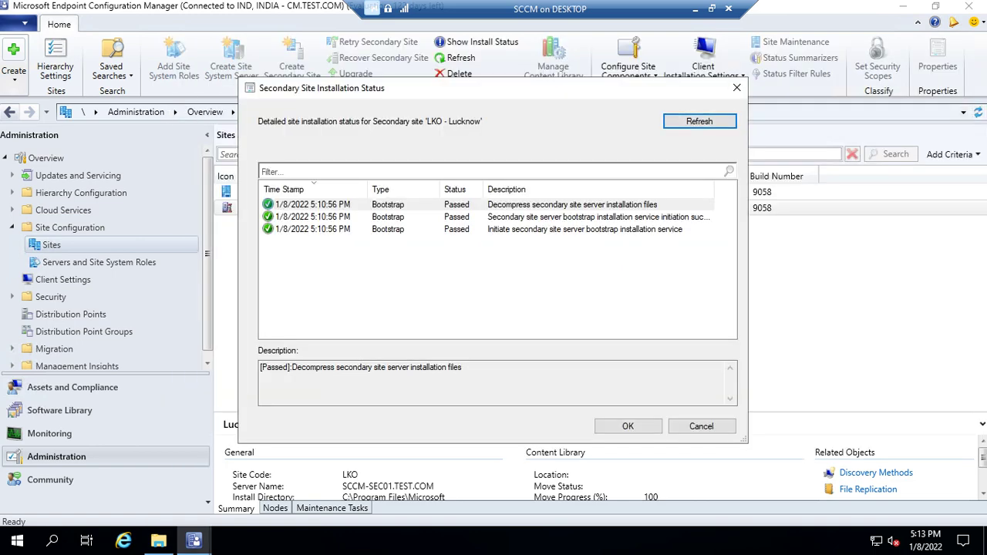
# Step: Switch to the SCCMSEC01 remote desktop session and refresh the contents of Local Disk (C:) in File Explorer
pyautogui.click(695, 8)
pyautogui.moveTo(309, 537)
pyautogui.moveTo(405, 538)
pyautogui.click(309, 455)
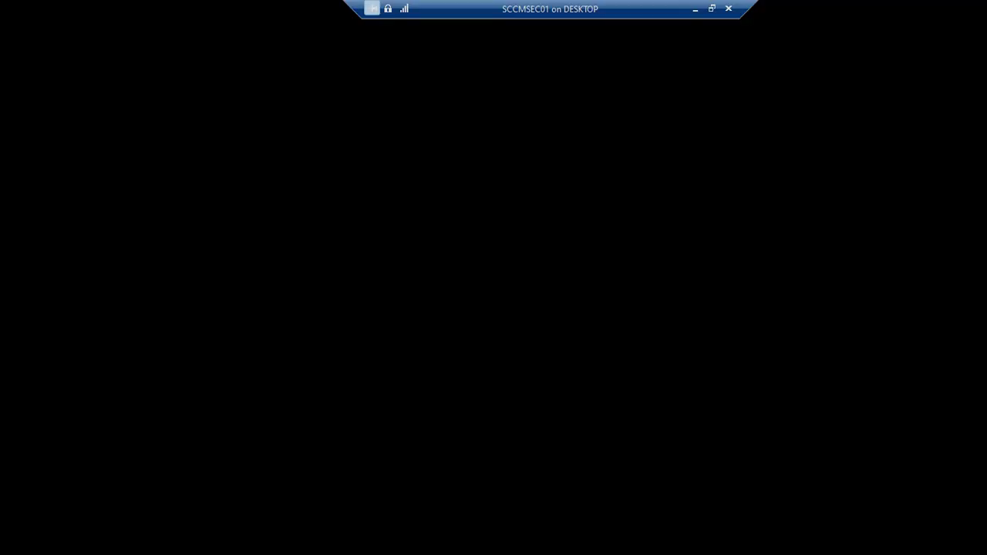
pyautogui.click(733, 48)
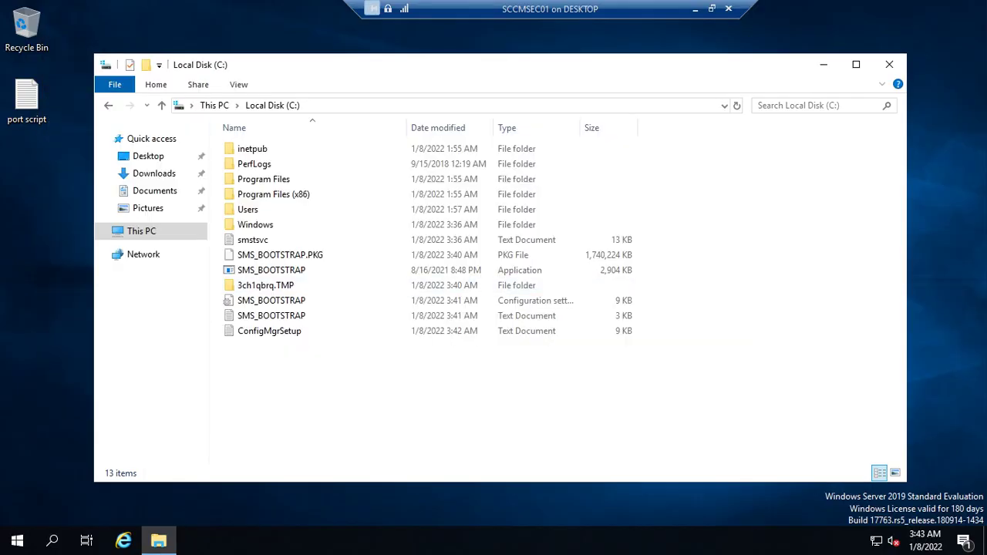
pyautogui.click(737, 105)
pyautogui.click(737, 105)
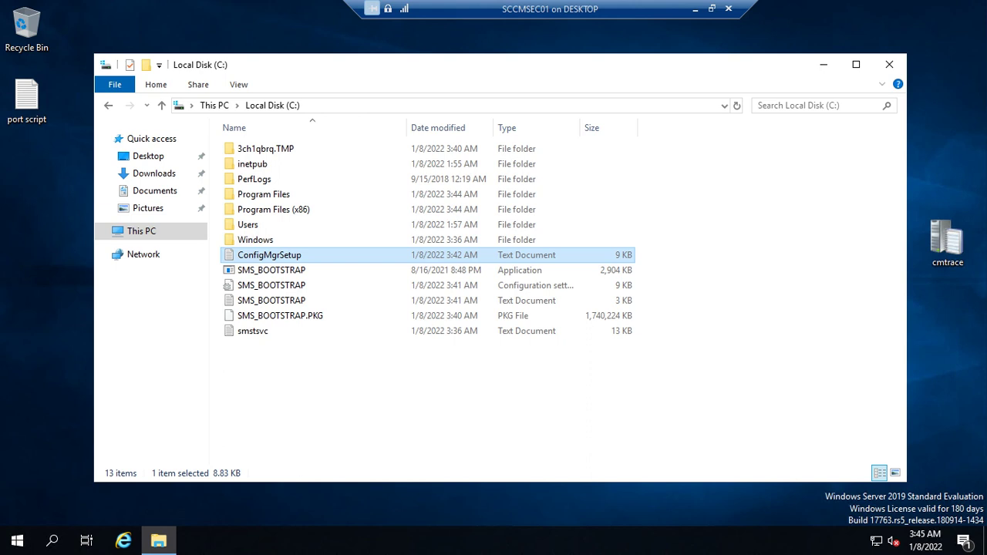
# Step: Examine the SMSSETUP folder inside C:\3ch1qbrq.TMP, and return to the drive root to locate the ConfigMgrSetup log
pyautogui.click(266, 149)
pyautogui.doubleClick(266, 149)
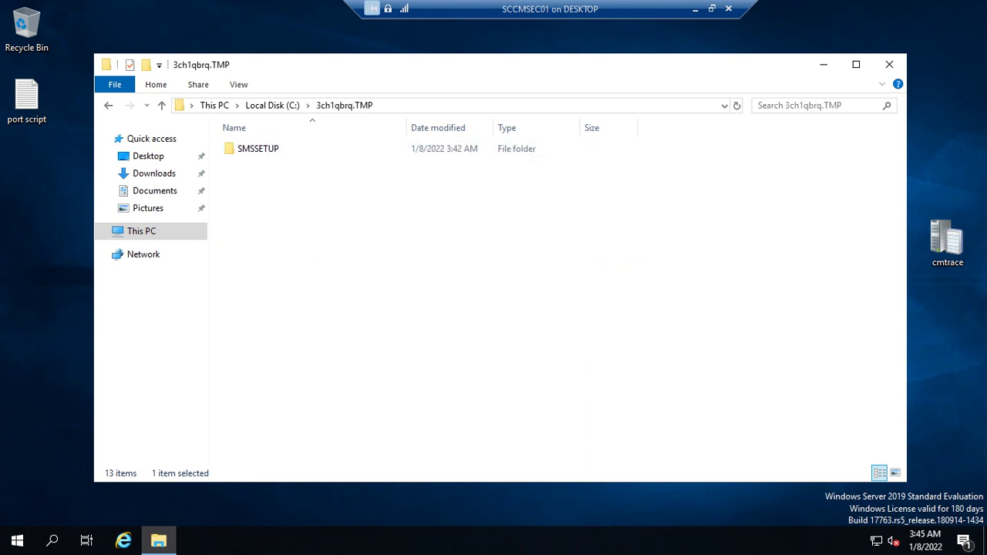
pyautogui.doubleClick(260, 148)
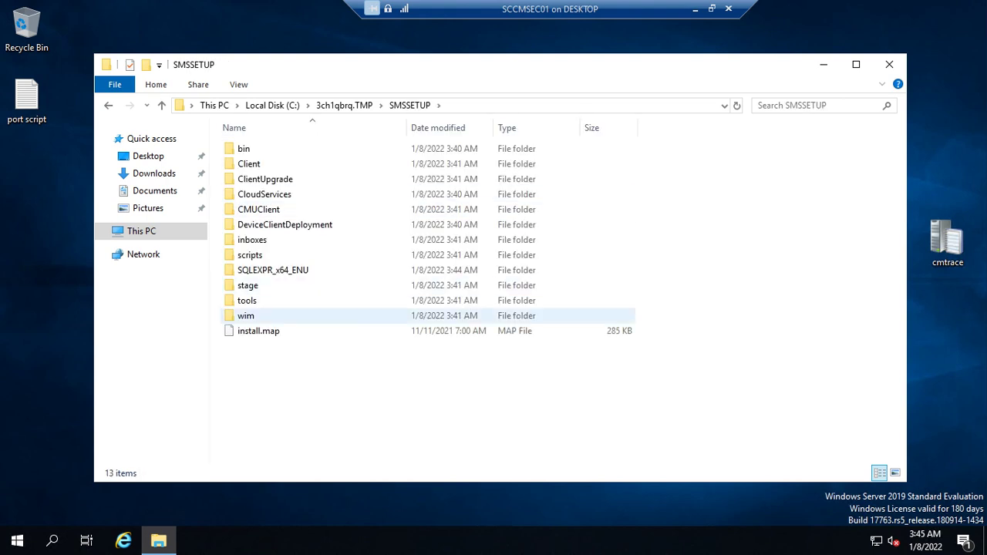
pyautogui.click(345, 105)
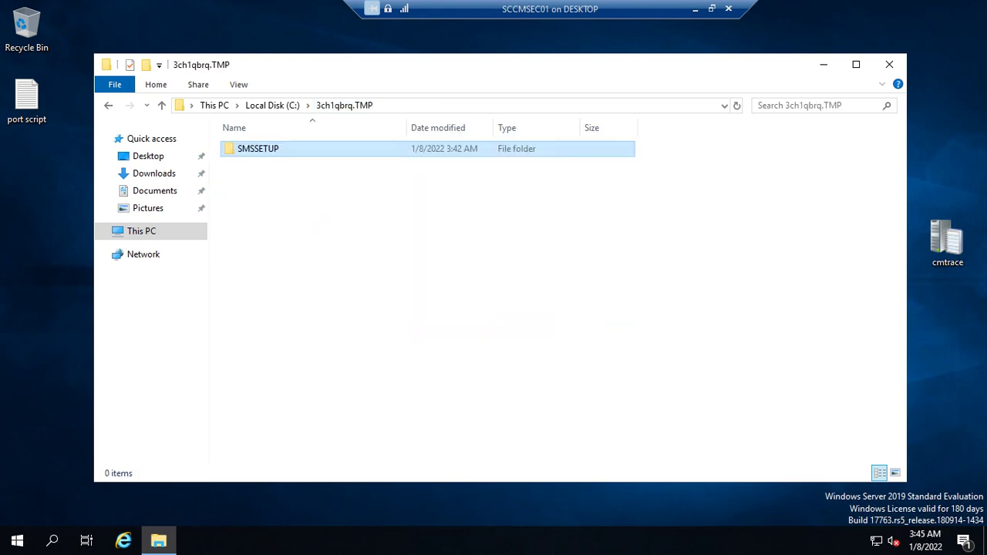
pyautogui.click(273, 105)
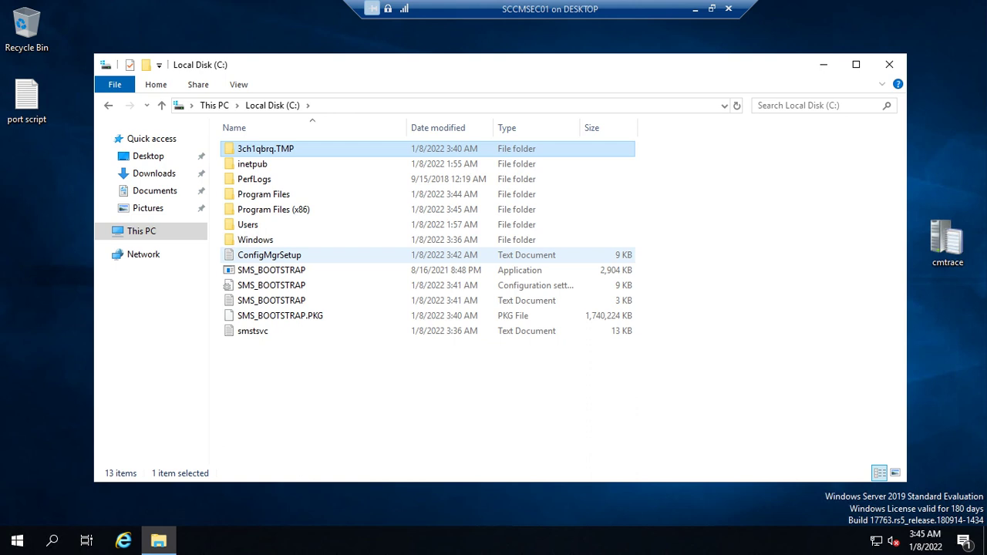
pyautogui.click(269, 255)
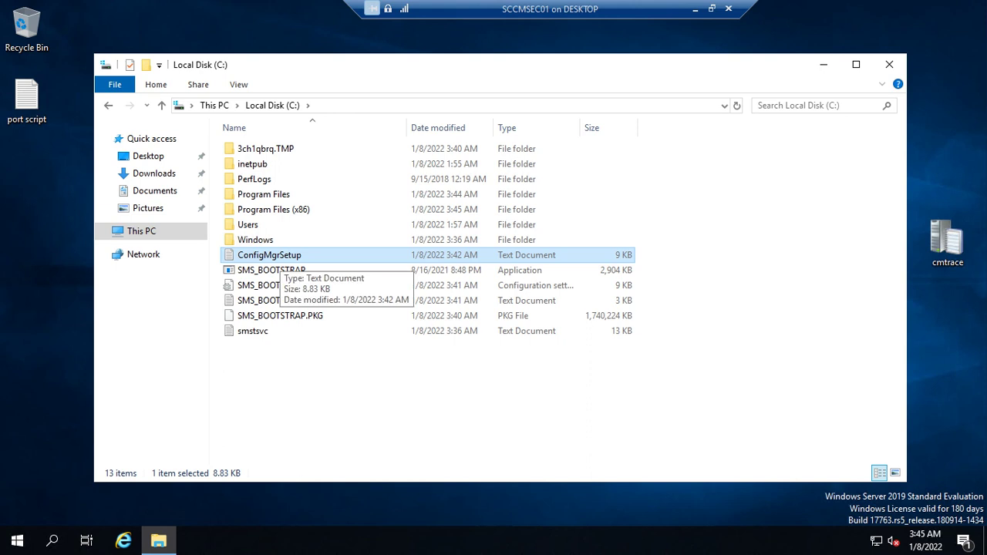
# Step: Start cmtrace from the desktop, make it the default viewer for log files and close it
pyautogui.click(947, 242)
pyautogui.doubleClick(947, 243)
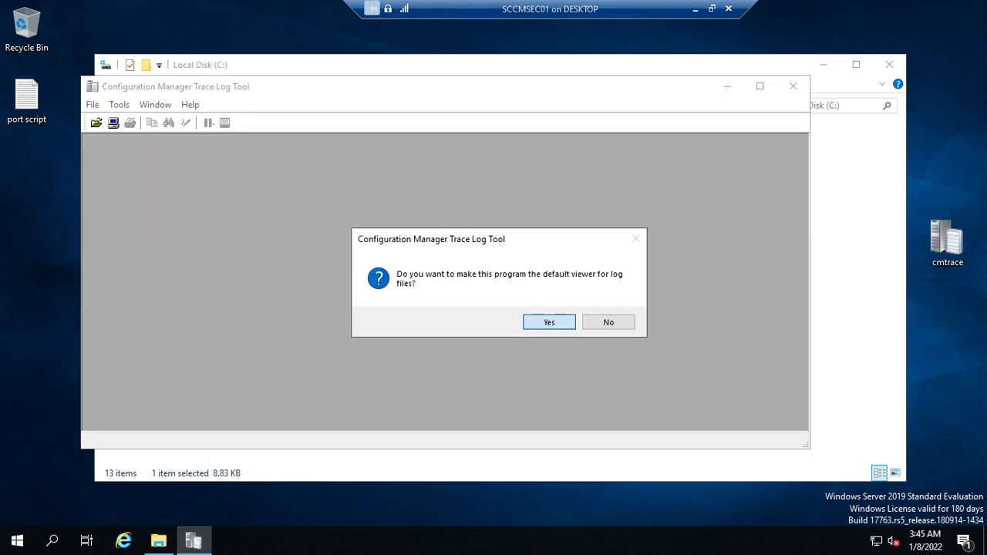
pyautogui.click(549, 323)
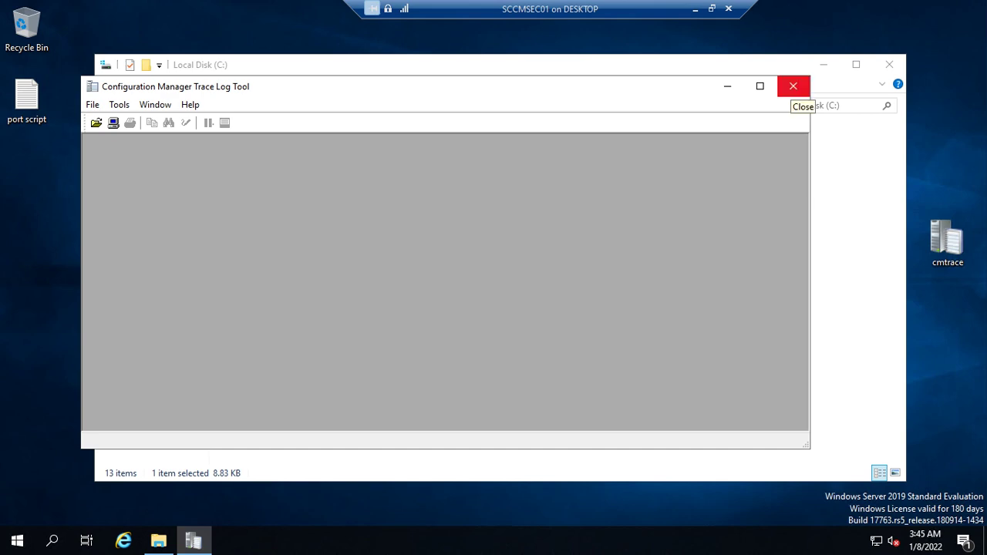
pyautogui.click(793, 86)
# Step: Open C:\ConfigMgrSetup.log in the trace log tool, maximize it and examine the Visual C redistributable installation entry
pyautogui.rightClick(266, 261)
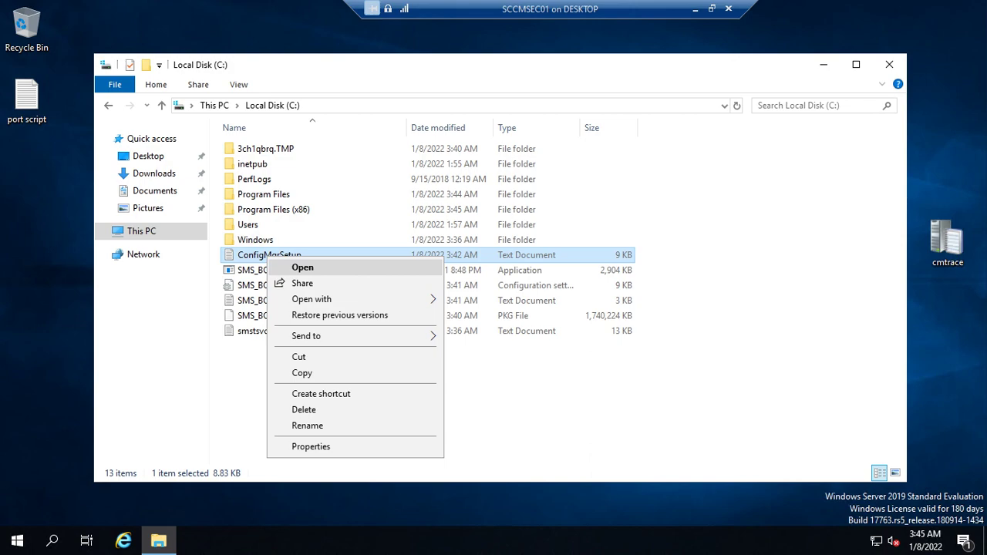
pyautogui.click(302, 267)
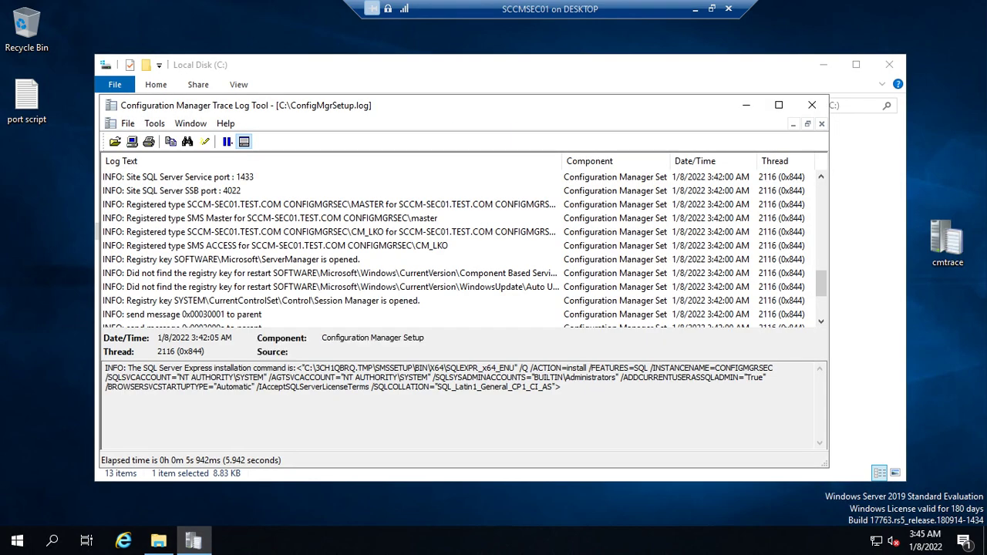
pyautogui.click(779, 105)
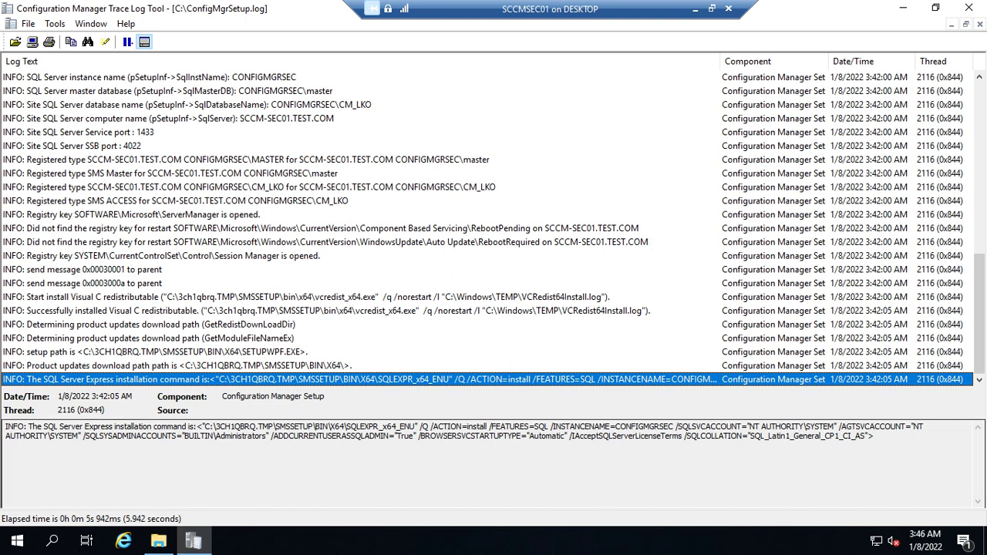
pyautogui.click(332, 297)
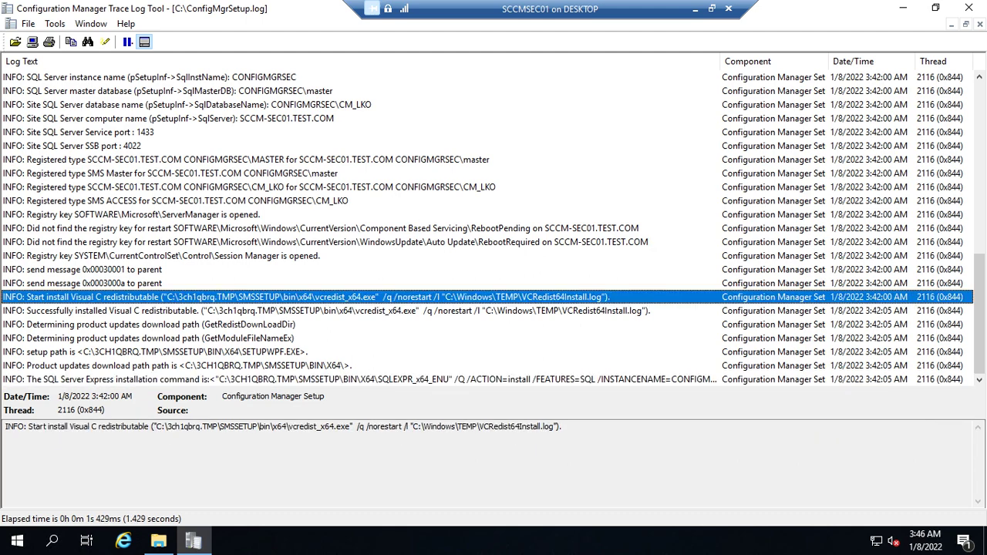
# Step: Examine the setup path, SQL Server Express installation command and SQL Server port entries in ConfigMgrSetup.log
pyautogui.scroll(2, 332, 297)
pyautogui.scroll(-2, 331, 297)
pyautogui.click(332, 351)
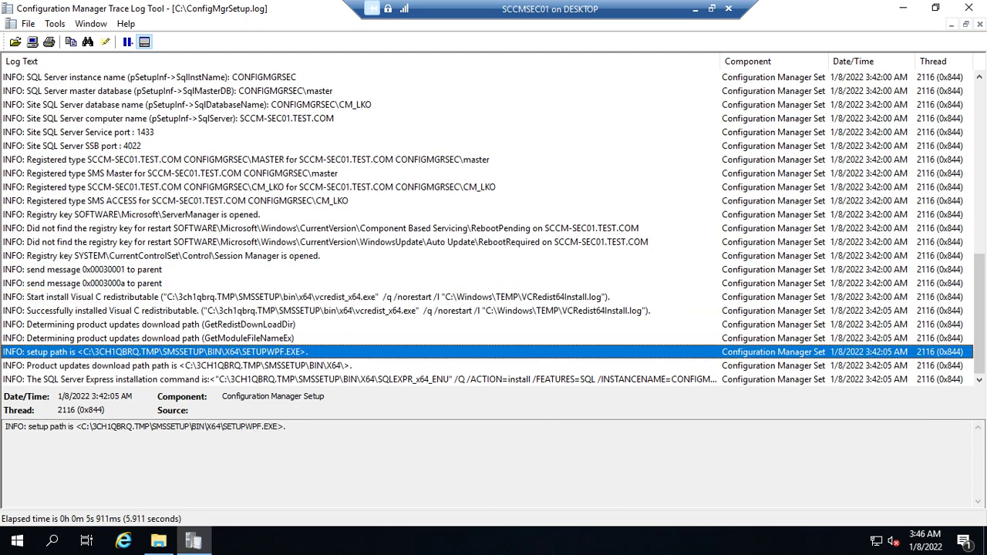
pyautogui.press('Down')
pyautogui.press('Down')
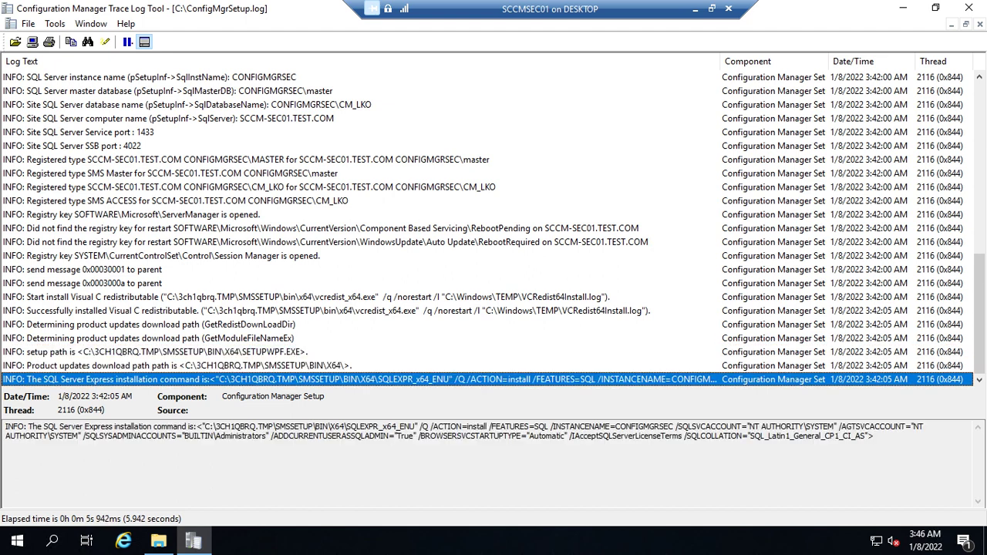
pyautogui.scroll(3, 494, 227)
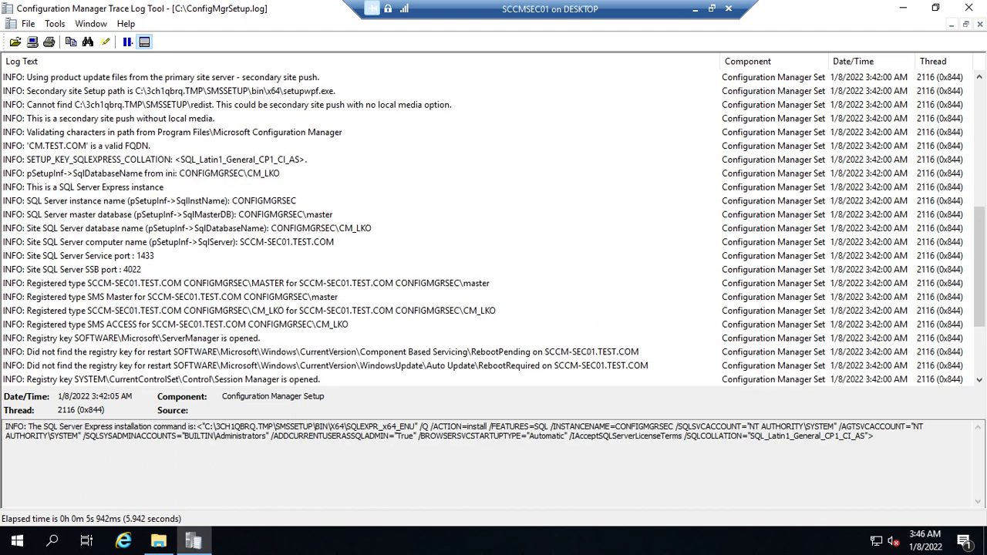
pyautogui.click(154, 256)
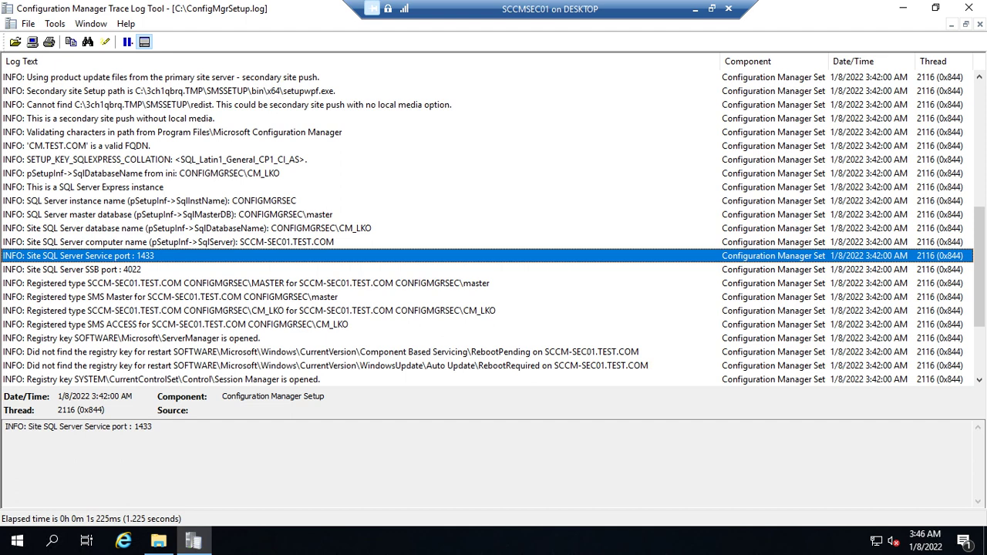
pyautogui.click(85, 270)
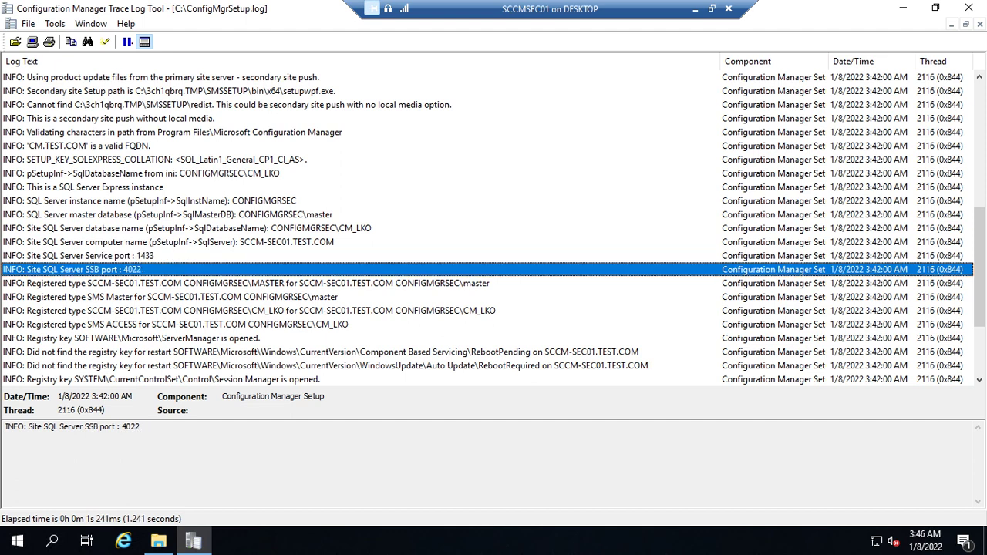
# Step: Examine the SQLNCLI11 registry key entry higher in the log, and return to the SQL Server Express installation command
pyautogui.scroll(7, 493, 228)
pyautogui.click(123, 338)
pyautogui.click(154, 325)
pyautogui.scroll(-6, 154, 325)
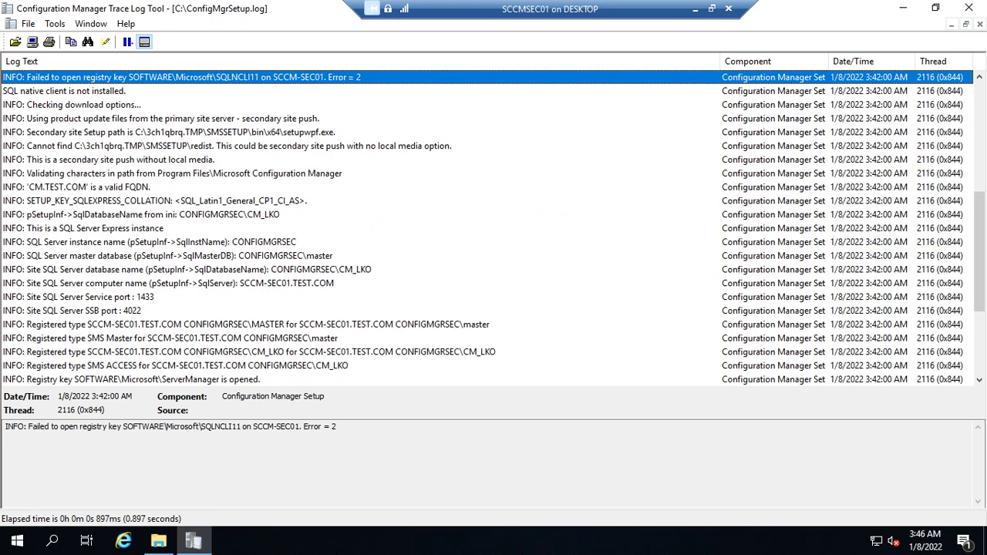
pyautogui.scroll(-4, 493, 227)
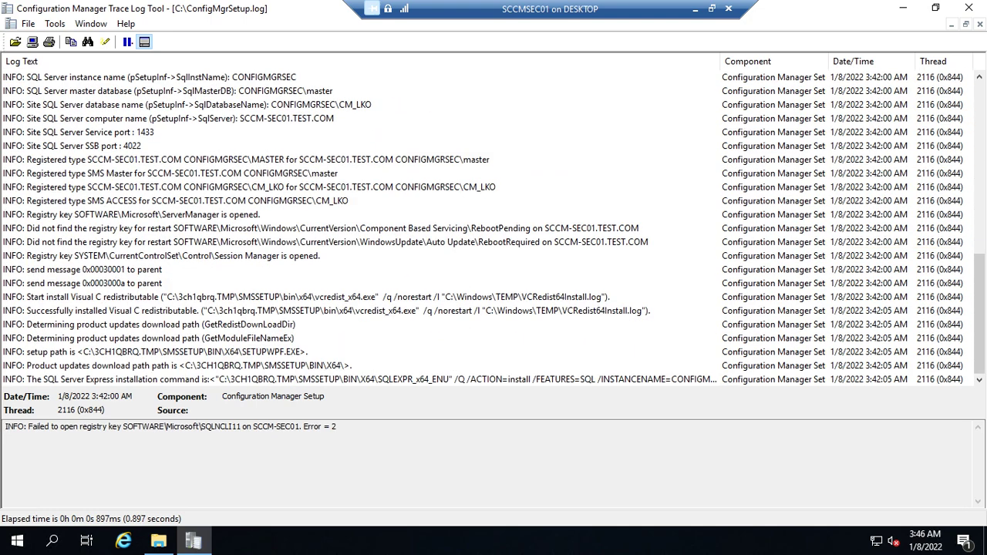
pyautogui.scroll(1, 494, 228)
pyautogui.scroll(-1, 494, 228)
pyautogui.click(154, 366)
pyautogui.click(155, 379)
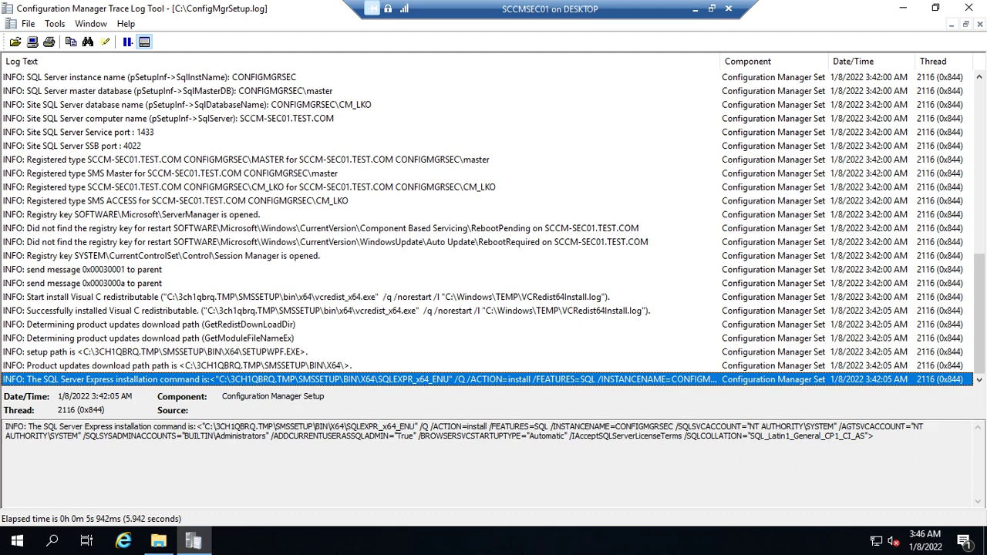
# Step: Open Programs and Features in Control Panel on the secondary site server to view the installed programs
pyautogui.scroll(12, 494, 228)
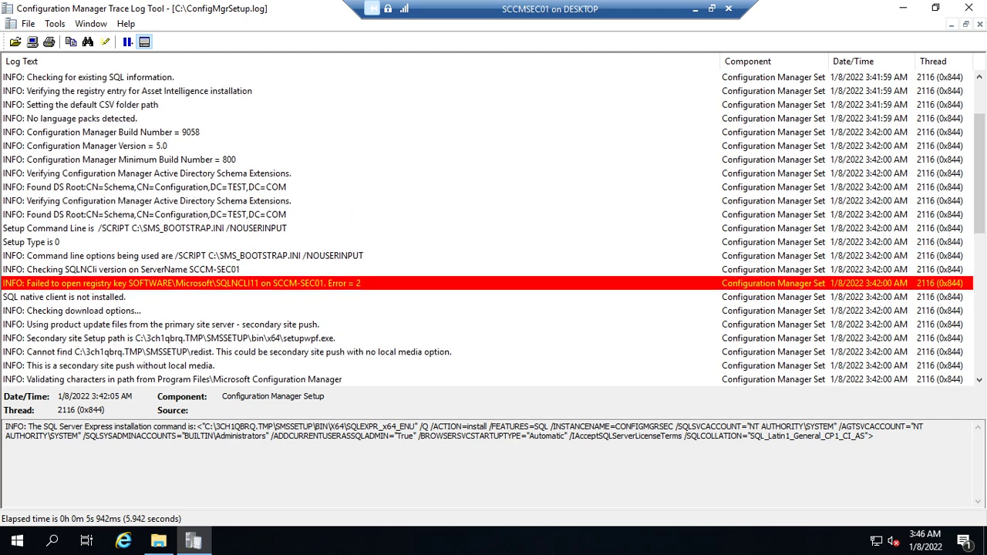
pyautogui.click(16, 541)
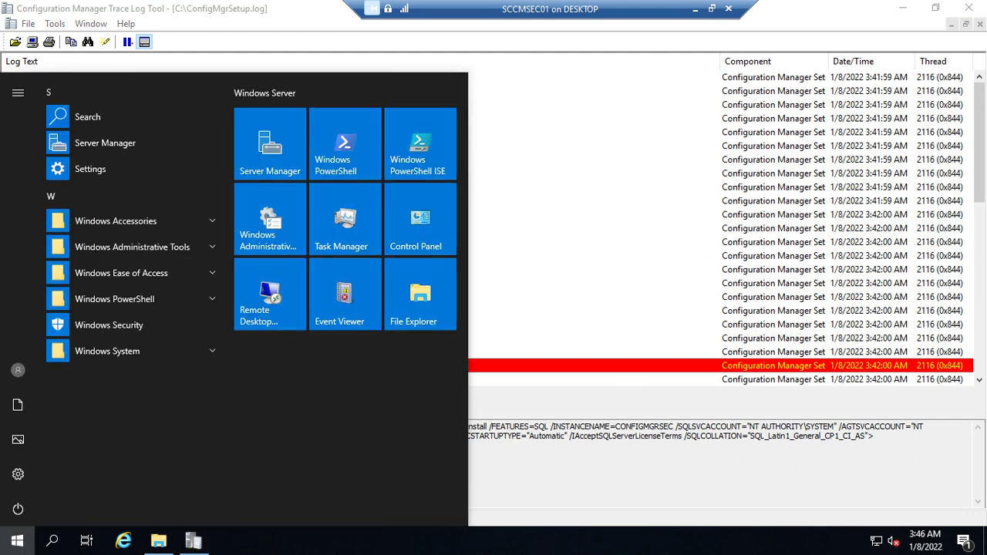
pyautogui.click(420, 220)
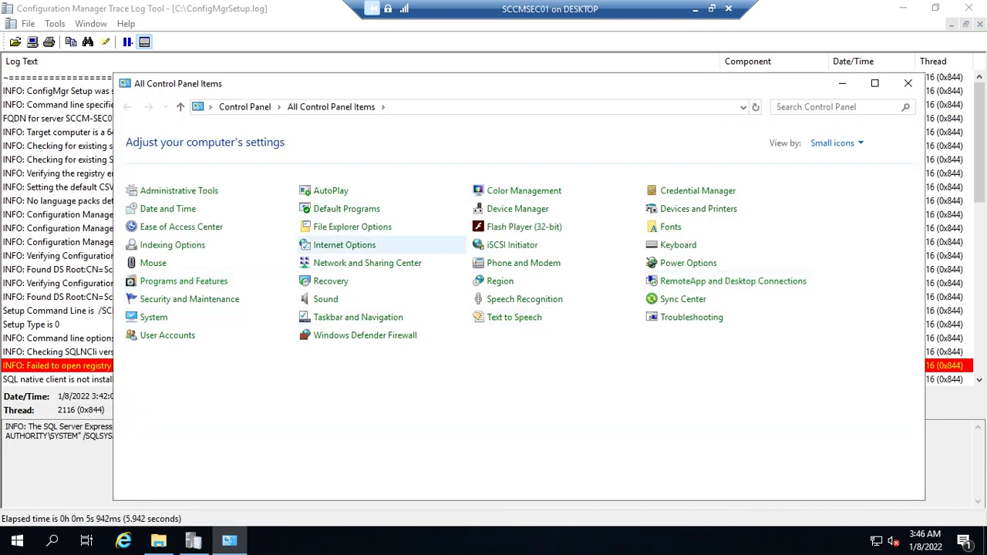
pyautogui.click(184, 280)
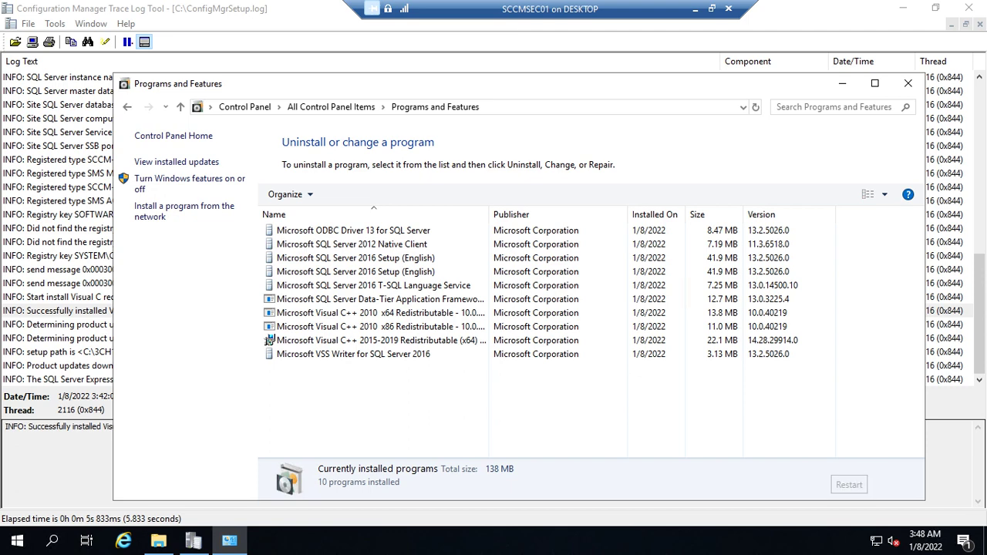
# Step: Compare the SQL Server Express installation command in the setup log with the list of installed programs
pyautogui.hotkey('alt', 'Tab')
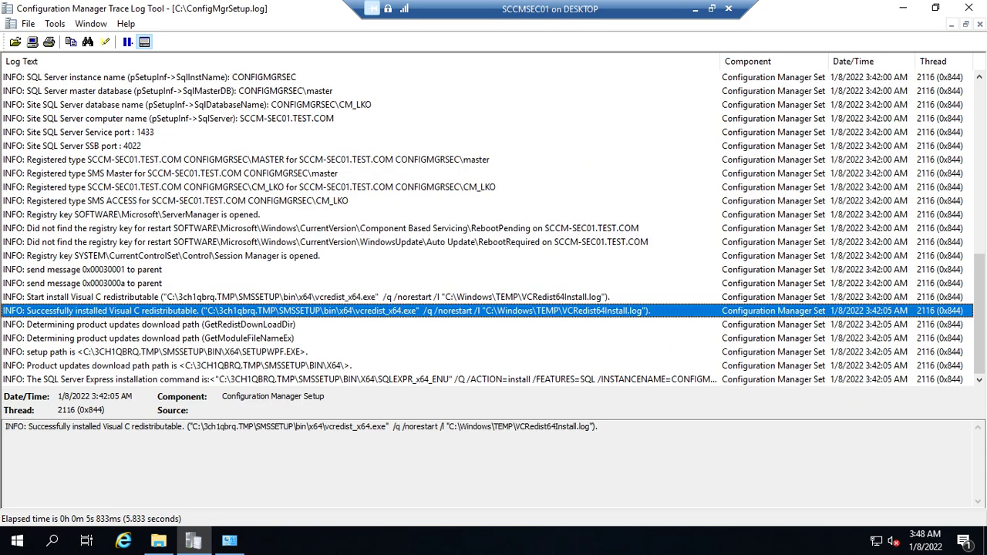
pyautogui.click(231, 352)
pyautogui.click(232, 380)
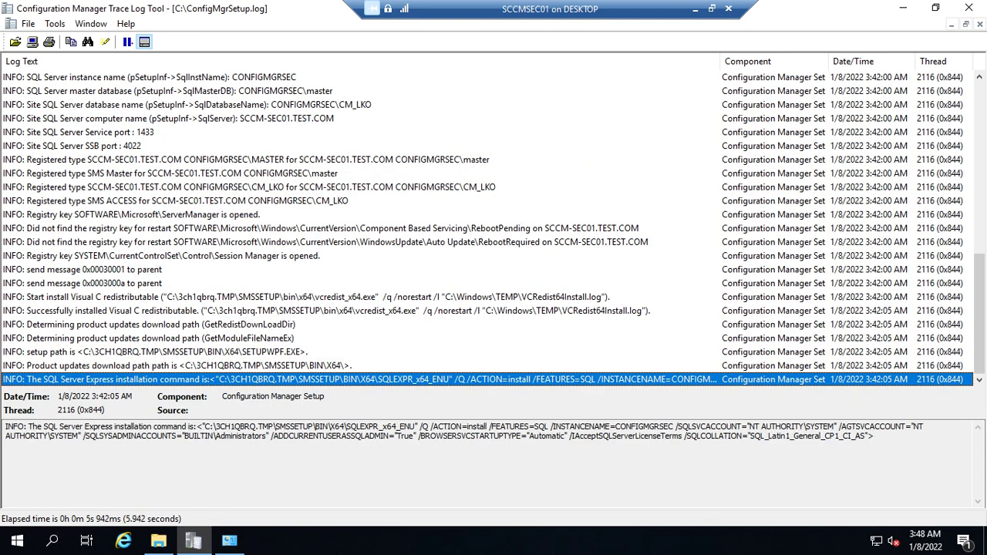
pyautogui.click(231, 338)
pyautogui.click(229, 541)
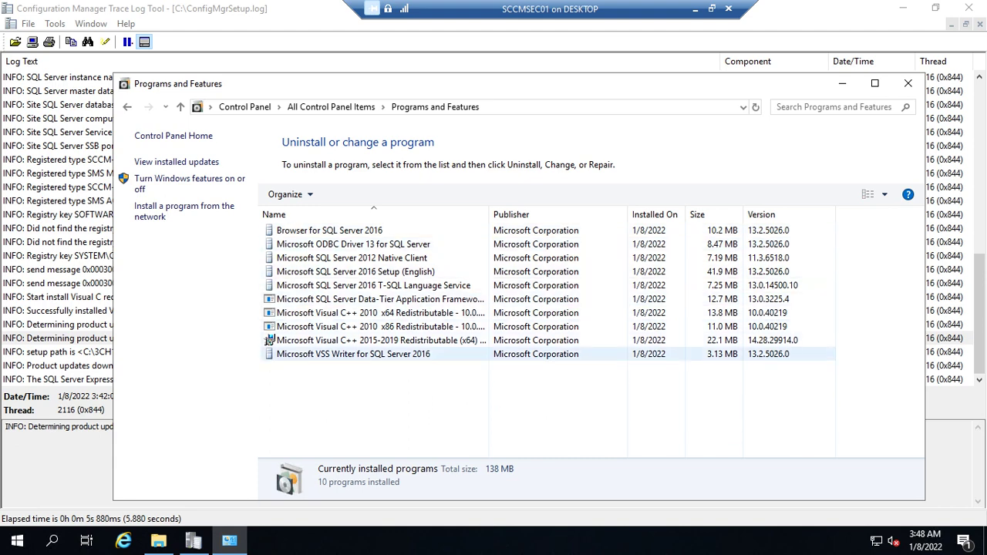
# Step: Return to the setup log and review the entries from the Visual C redistributable installation to the SQL Server Express command
pyautogui.click(77, 297)
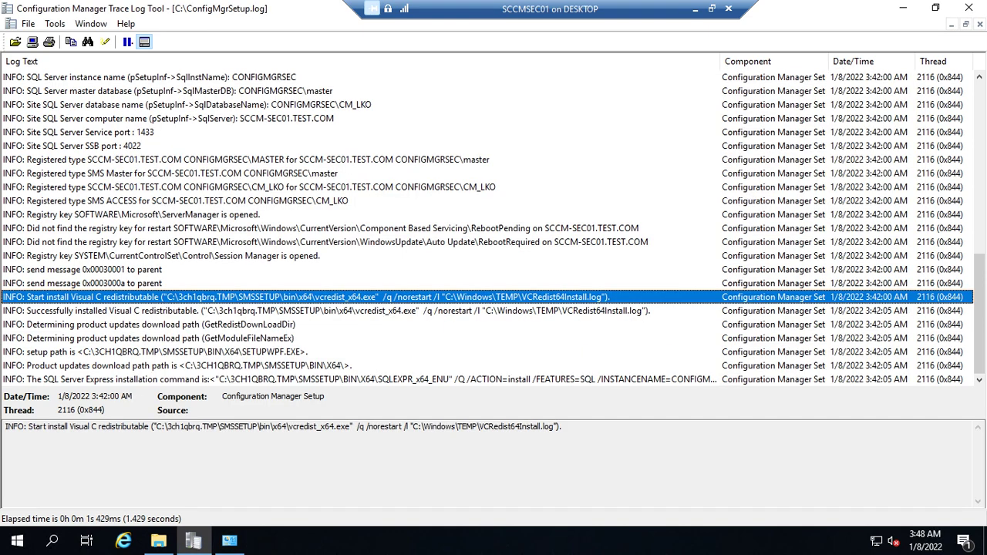
pyautogui.scroll(11, 486, 228)
pyautogui.scroll(-11, 486, 228)
pyautogui.click(360, 380)
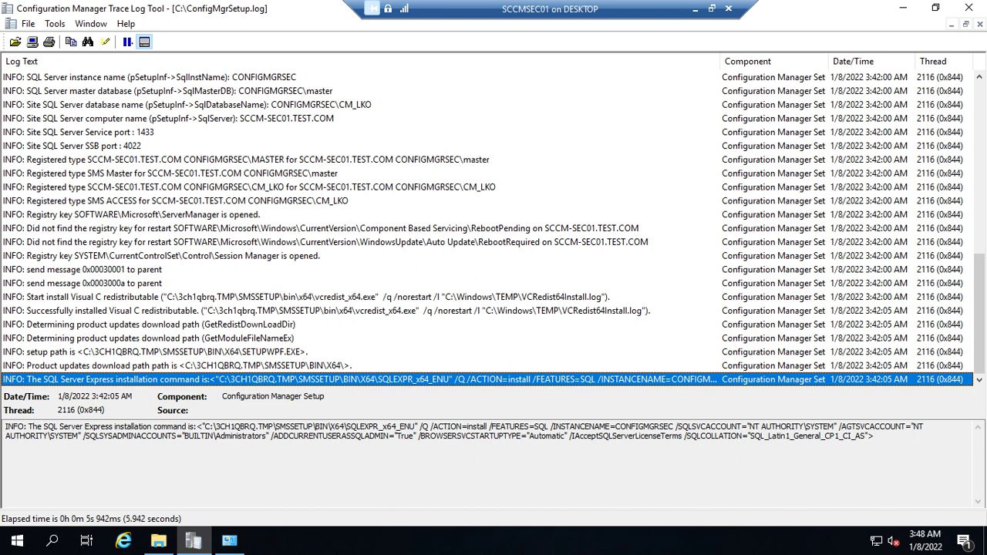
pyautogui.press('Up')
pyautogui.press('Up')
pyautogui.press('Up')
pyautogui.press('Up')
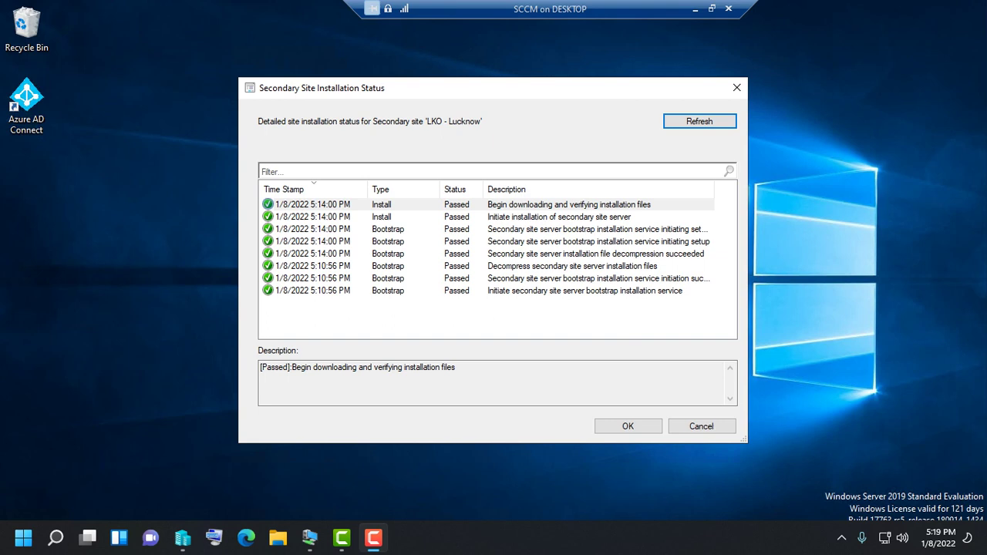
# Step: Examine the Install and Bootstrap entries in the LKO - Lucknow secondary site installation status and refresh the list
pyautogui.click(494, 217)
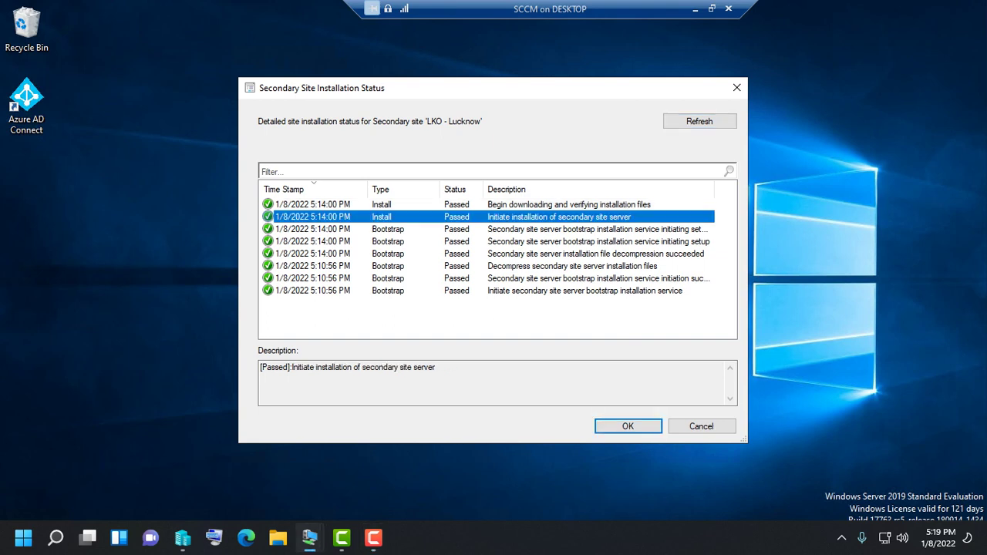
pyautogui.click(494, 205)
pyautogui.click(494, 217)
pyautogui.click(494, 241)
pyautogui.click(494, 229)
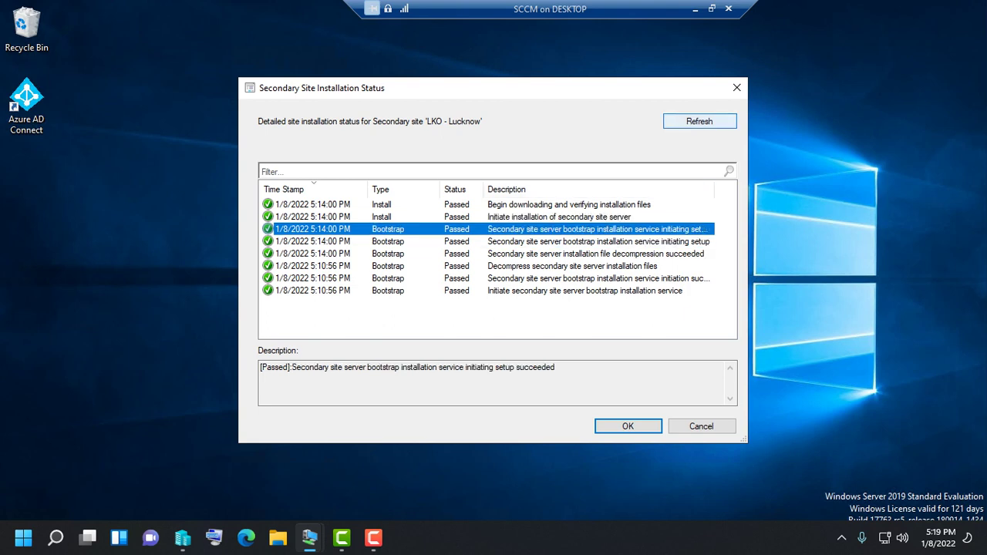
pyautogui.click(699, 121)
pyautogui.click(700, 121)
pyautogui.click(700, 121)
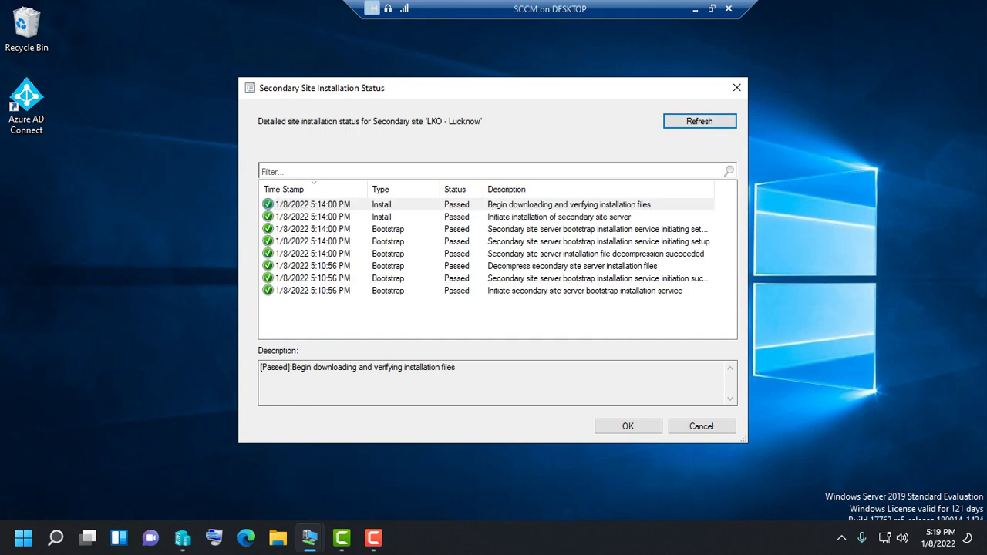
pyautogui.click(700, 121)
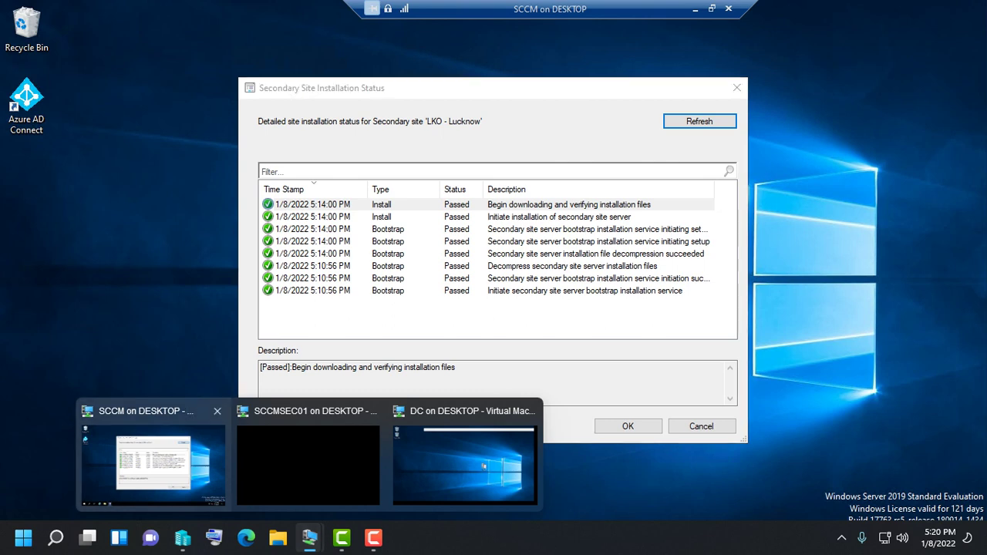
# Step: Bring the Configuration Manager console forward, show the install status of the LKO - Lucknow site and refresh it
pyautogui.press('super')
pyautogui.press('Escape')
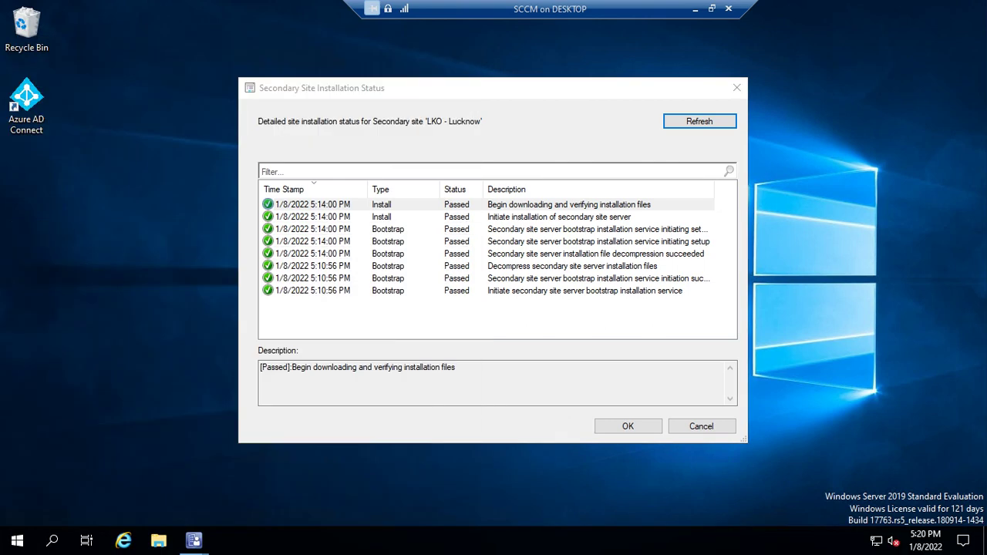
pyautogui.moveTo(194, 540)
pyautogui.click(170, 475)
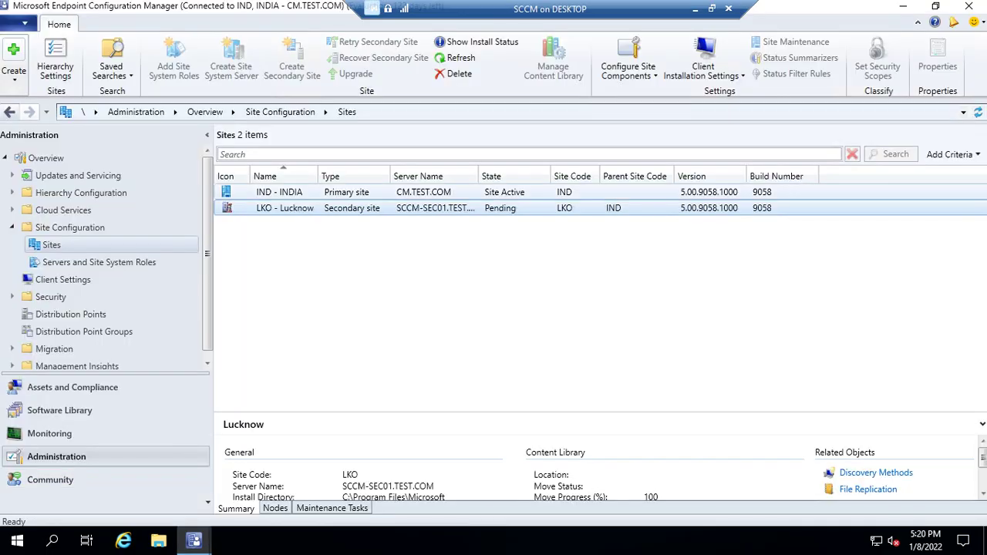
pyautogui.click(476, 42)
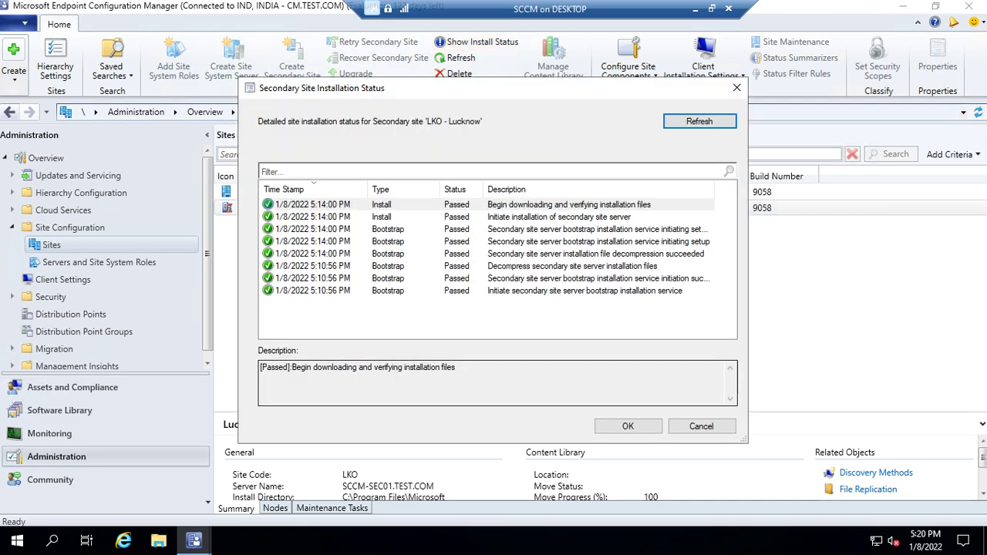
pyautogui.click(700, 121)
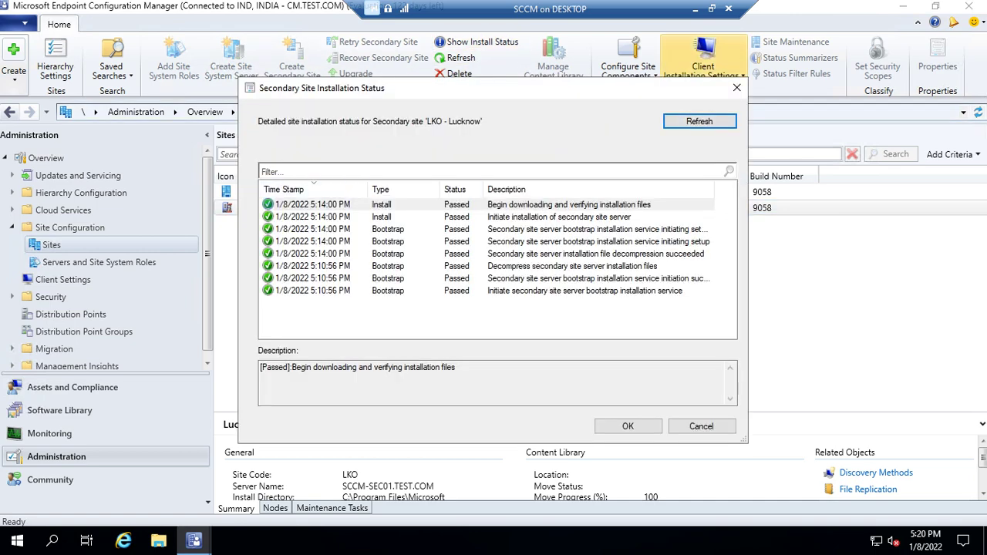
# Step: Switch to the SCCMSEC01 remote desktop session and examine the Visual C redistributable, setup path and pending reboot entries in ConfigMgrSetup.log
pyautogui.click(695, 8)
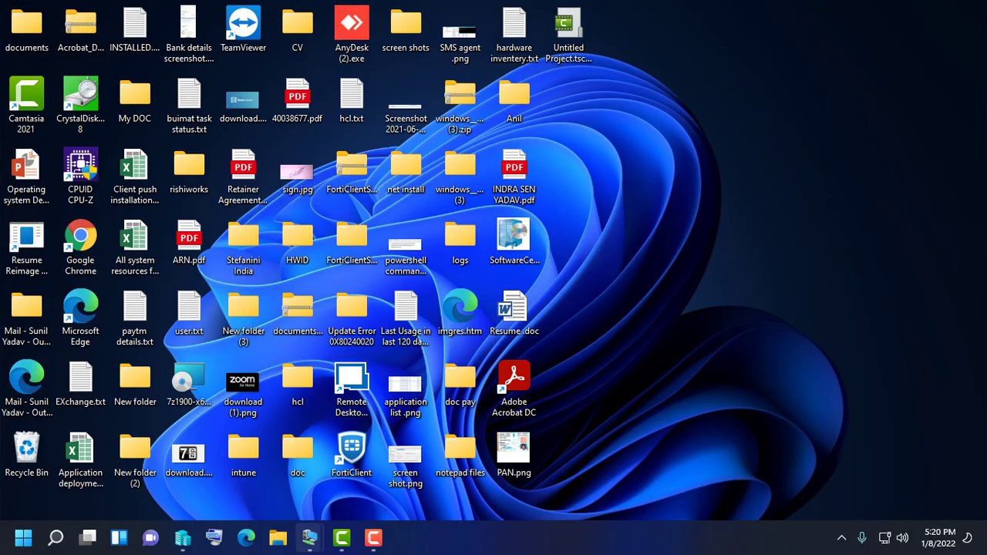
pyautogui.moveTo(309, 537)
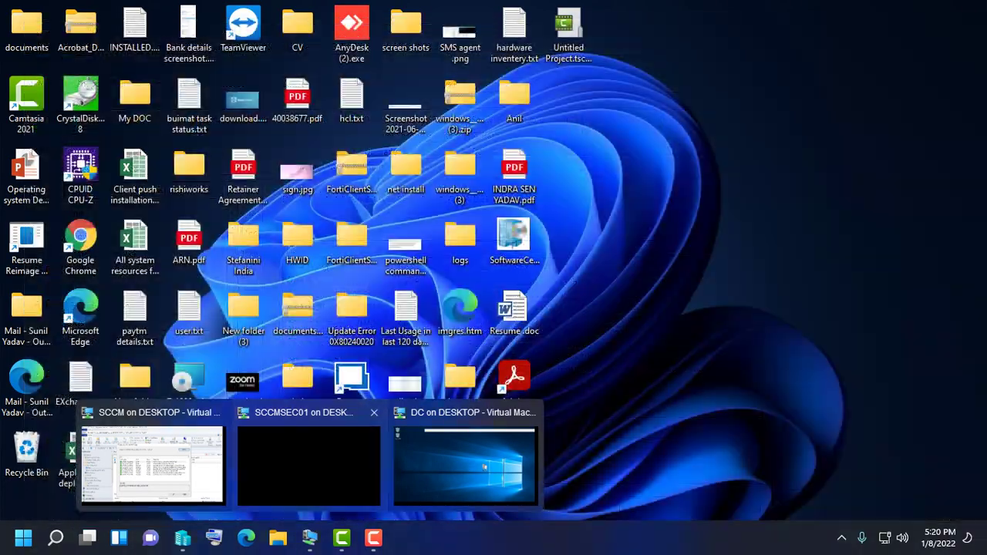
pyautogui.click(309, 463)
pyautogui.click(324, 310)
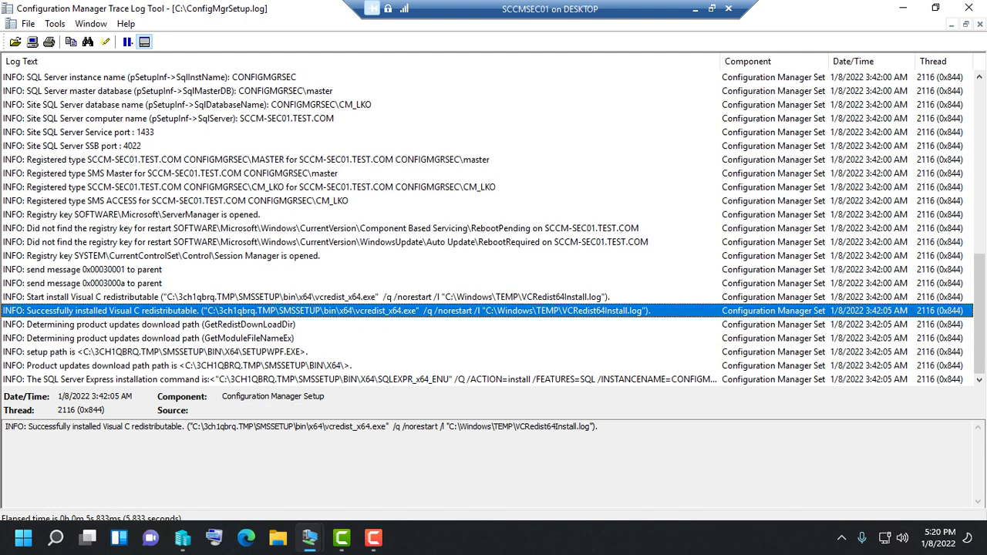
pyautogui.moveTo(309, 538)
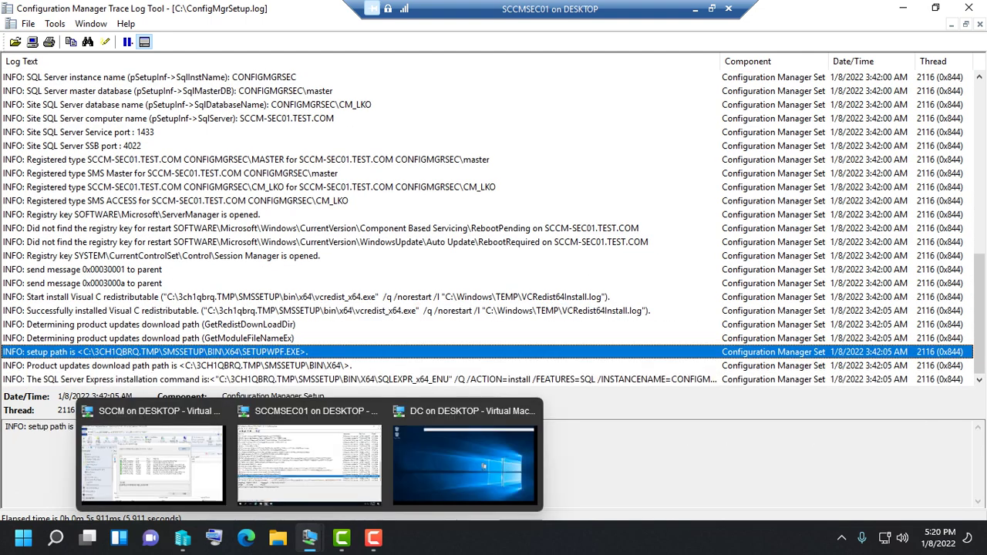
pyautogui.click(355, 228)
pyautogui.click(17, 540)
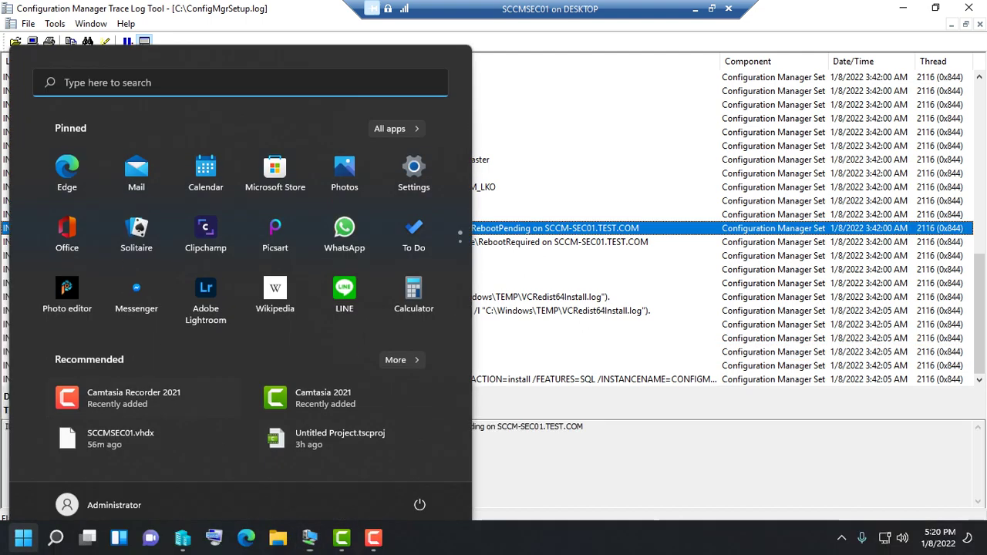
pyautogui.click(355, 241)
# Step: Check the product updates download path entries in the log, and bring the Programs and Features list back up
pyautogui.click(355, 366)
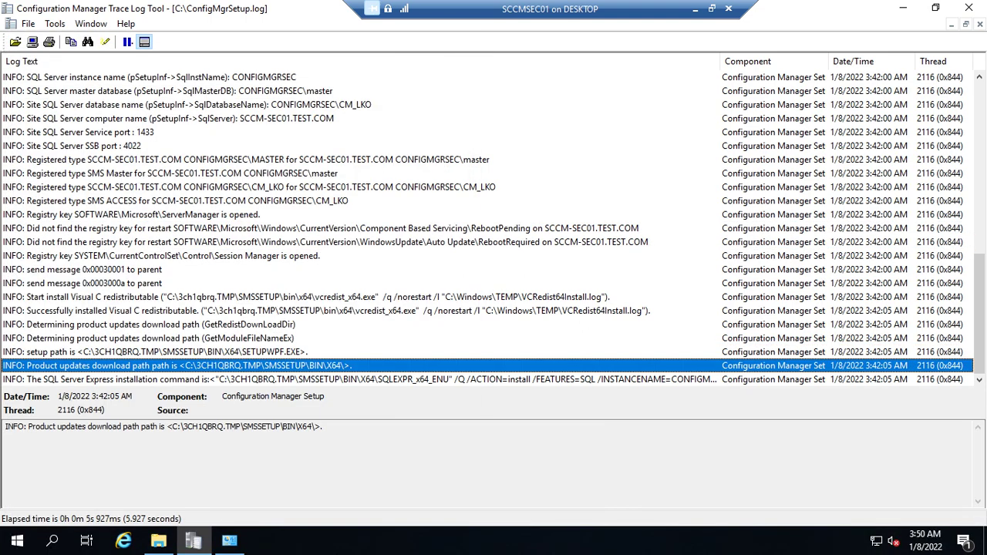
pyautogui.click(355, 310)
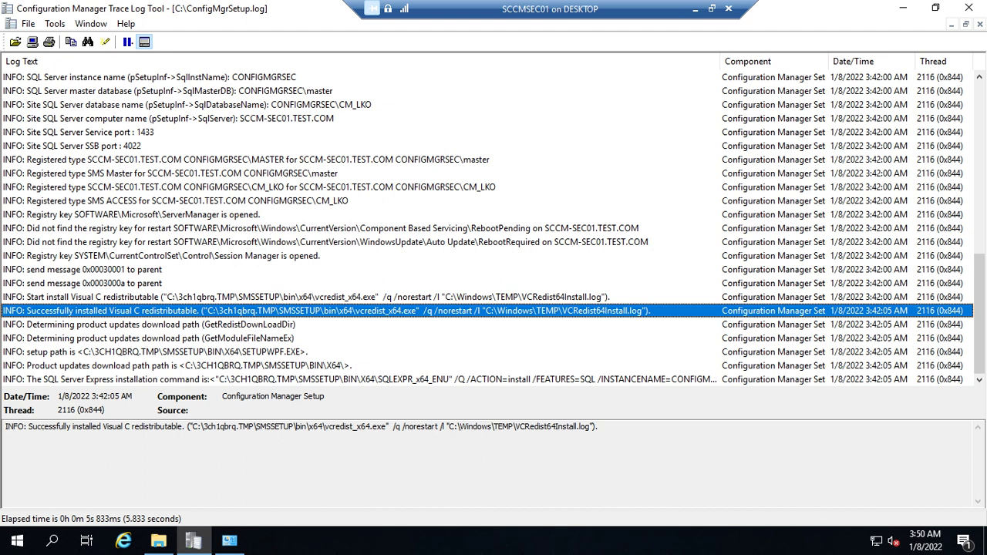
pyautogui.click(355, 324)
pyautogui.click(355, 338)
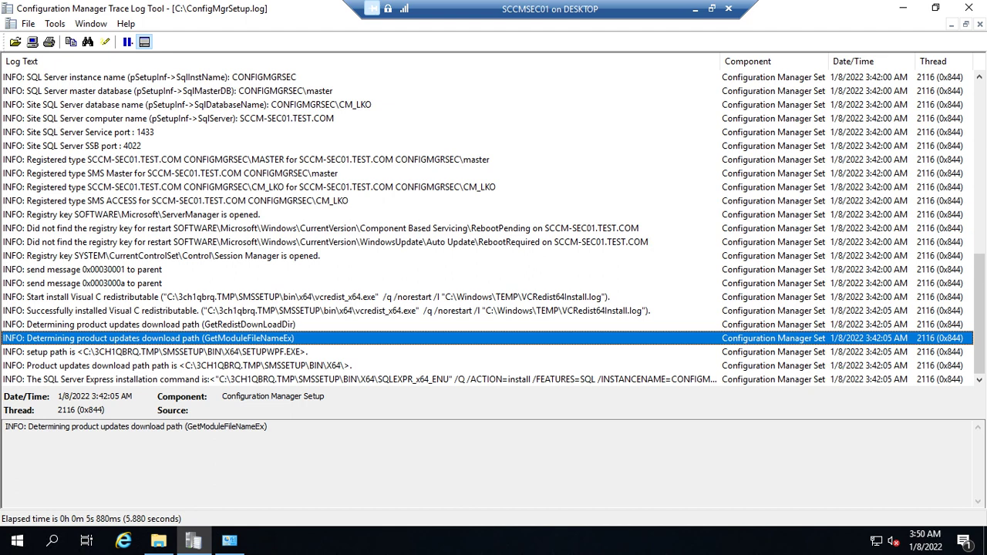
pyautogui.hotkey('alt', 'Tab')
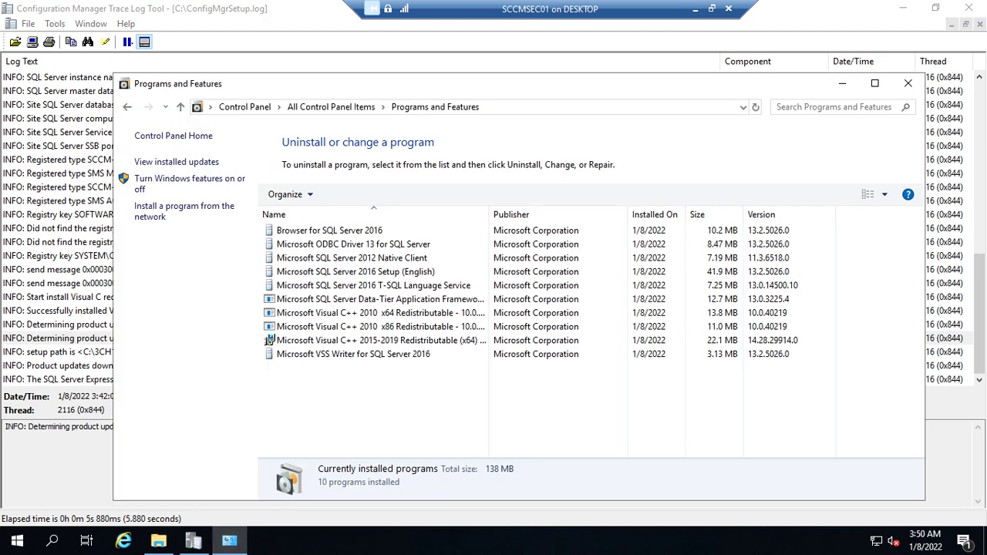
# Step: Refresh the installed programs list, and review the LKO - Lucknow secondary site installation status entries in the Configuration Manager console
pyautogui.press('F5')
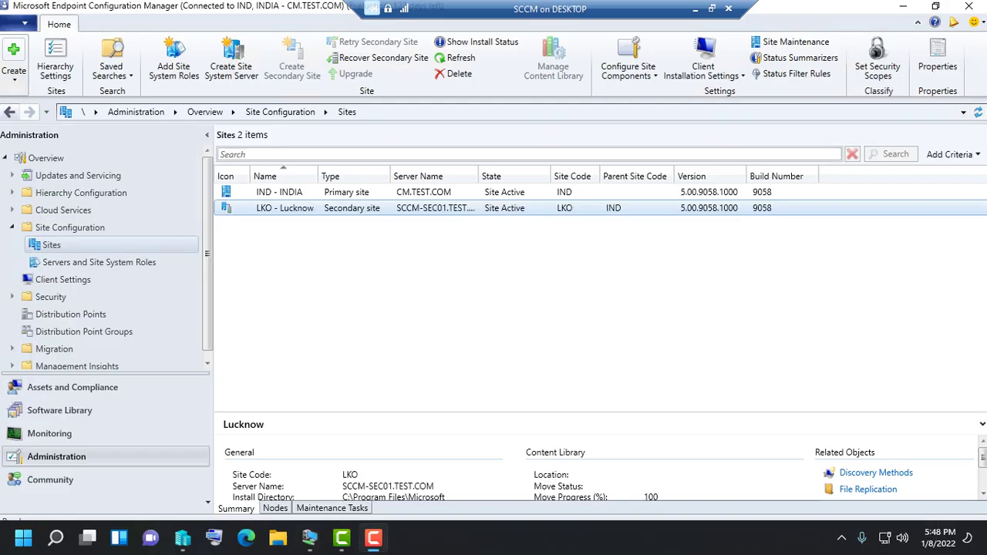
pyautogui.click(476, 42)
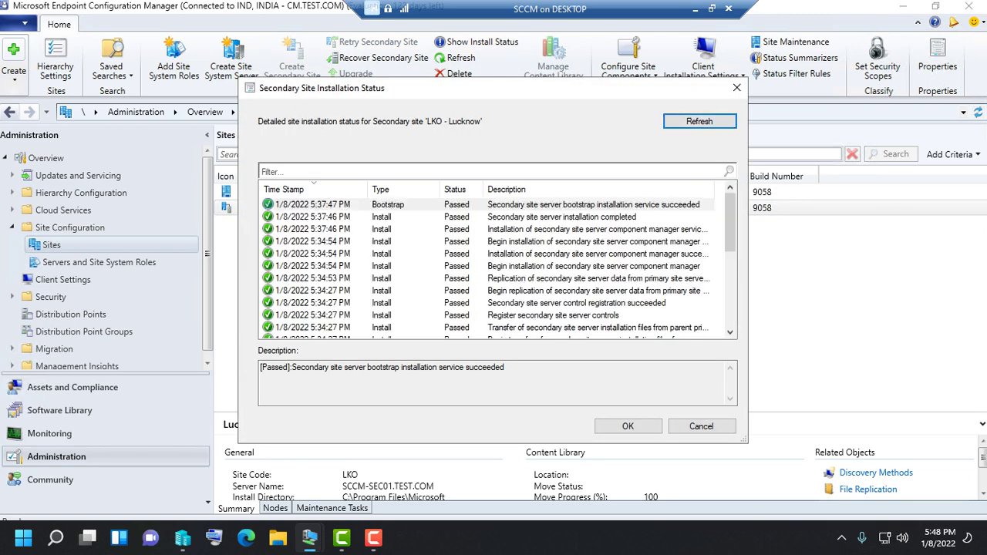
pyautogui.scroll(-5, 494, 266)
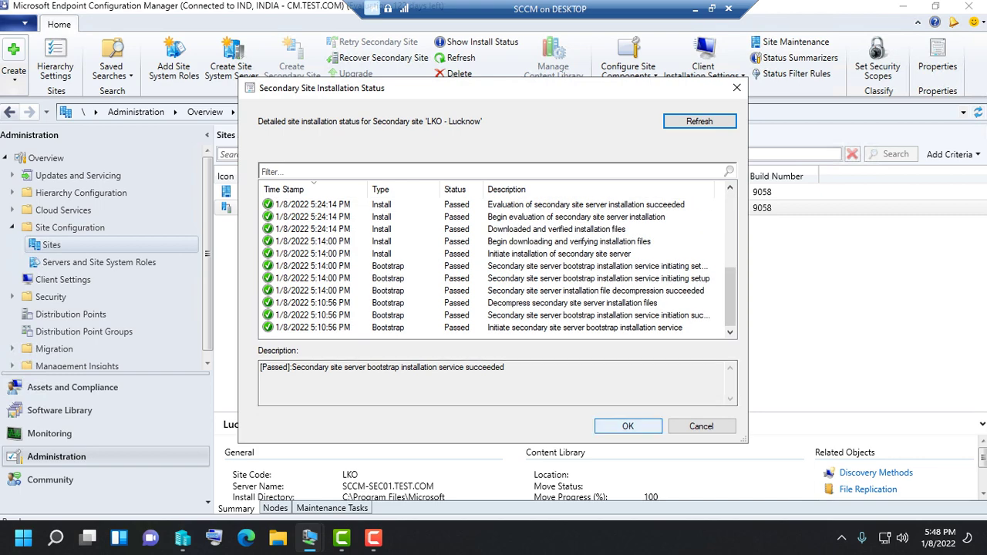
pyautogui.click(628, 426)
# Step: Switch to the SCCMSEC01 session, examine the final update package and setup completion entries in ConfigMgrSetup.log, and close the log viewer
pyautogui.click(695, 9)
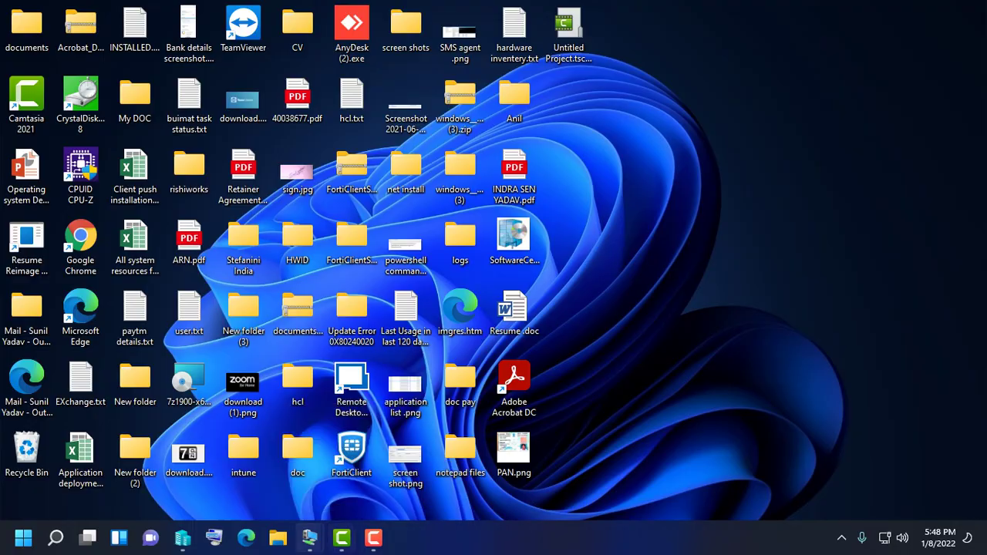
pyautogui.moveTo(309, 537)
pyautogui.click(309, 463)
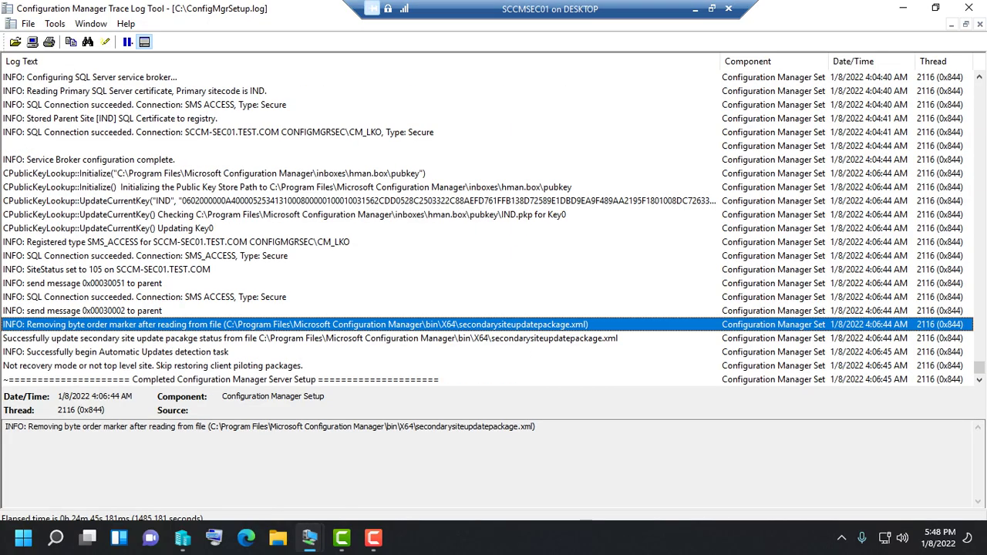
pyautogui.click(301, 366)
pyautogui.click(309, 339)
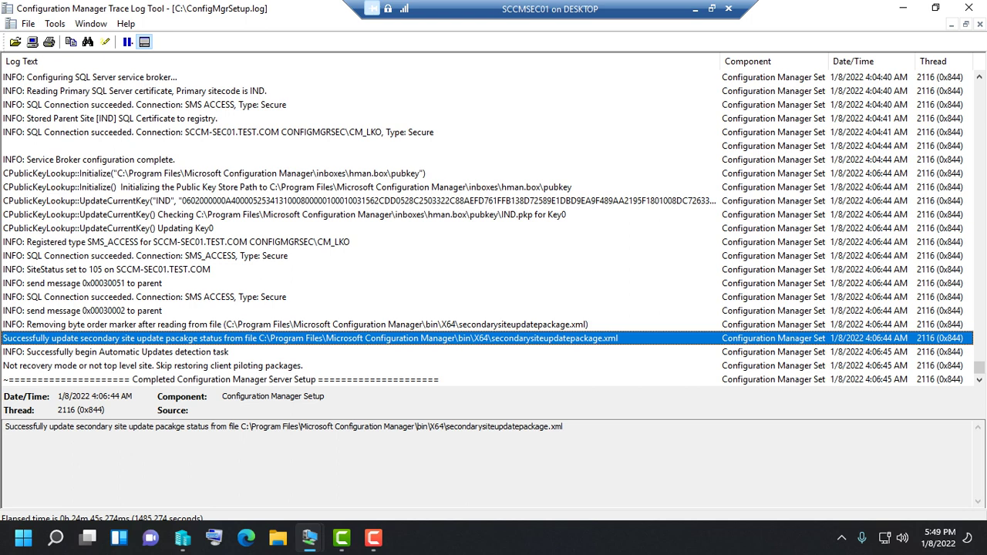
pyautogui.click(309, 379)
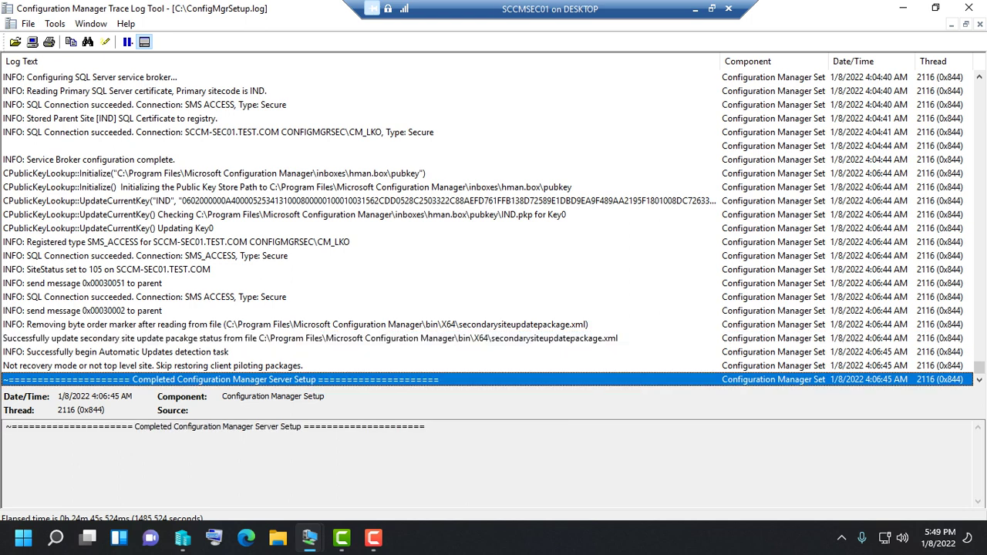
pyautogui.click(270, 352)
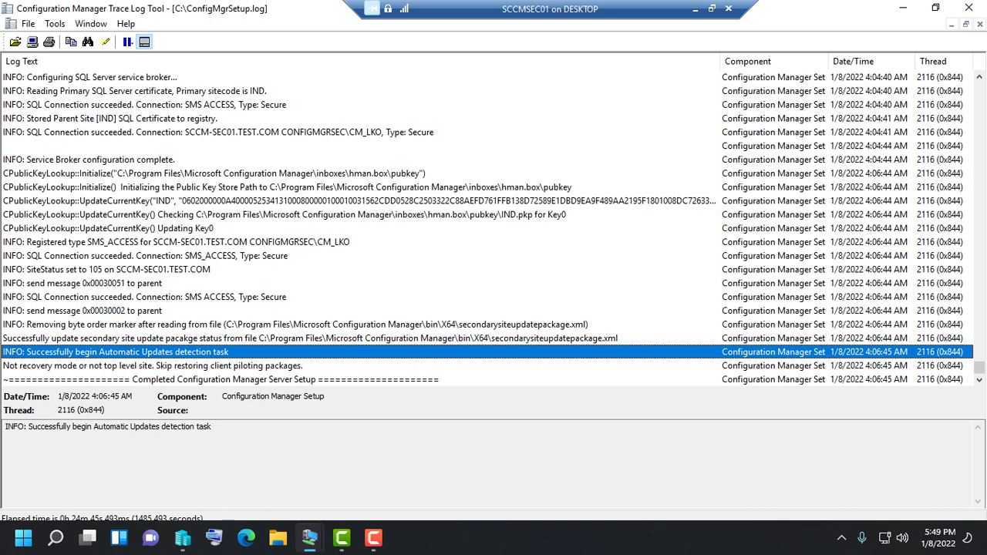
pyautogui.click(270, 365)
pyautogui.scroll(1, 270, 366)
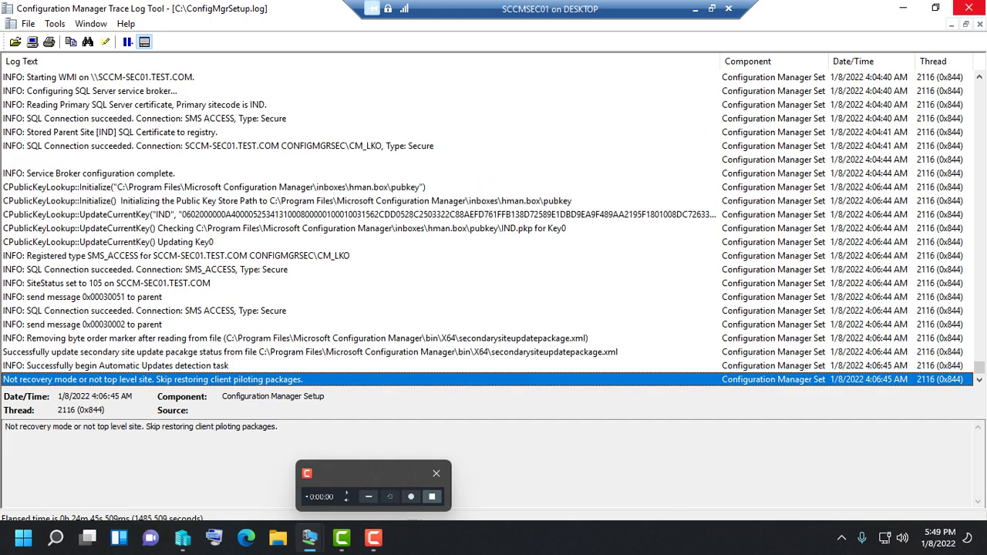
pyautogui.click(969, 7)
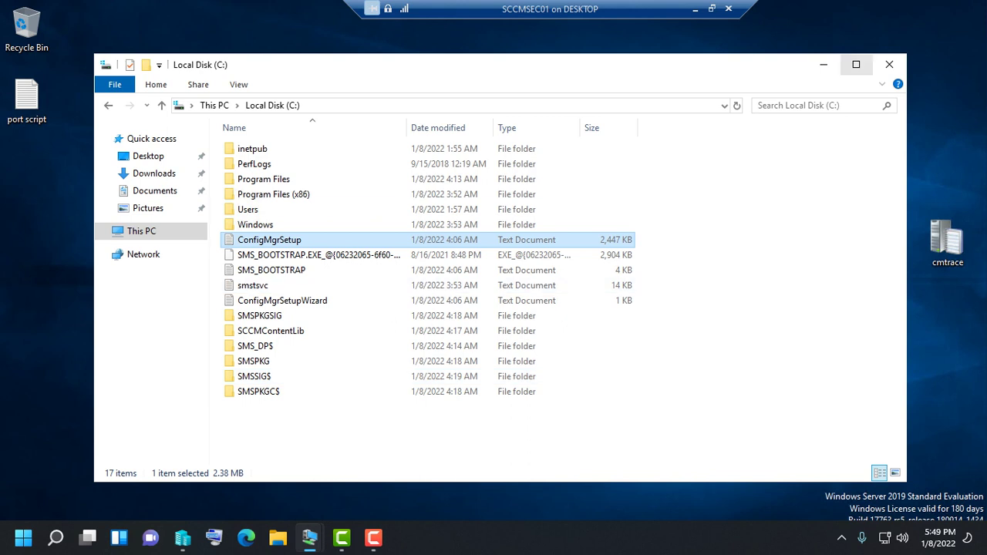
# Step: Maximize the Local Disk (C:) window and inspect the SMS_DP$, SMSPKG and SMSPKGSIG folders
pyautogui.click(856, 64)
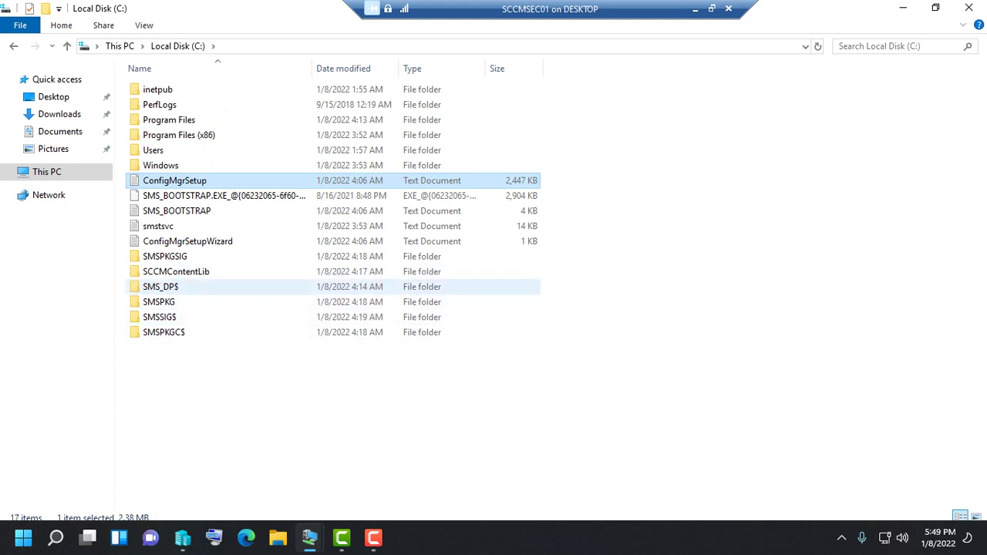
pyautogui.doubleClick(245, 287)
pyautogui.click(13, 46)
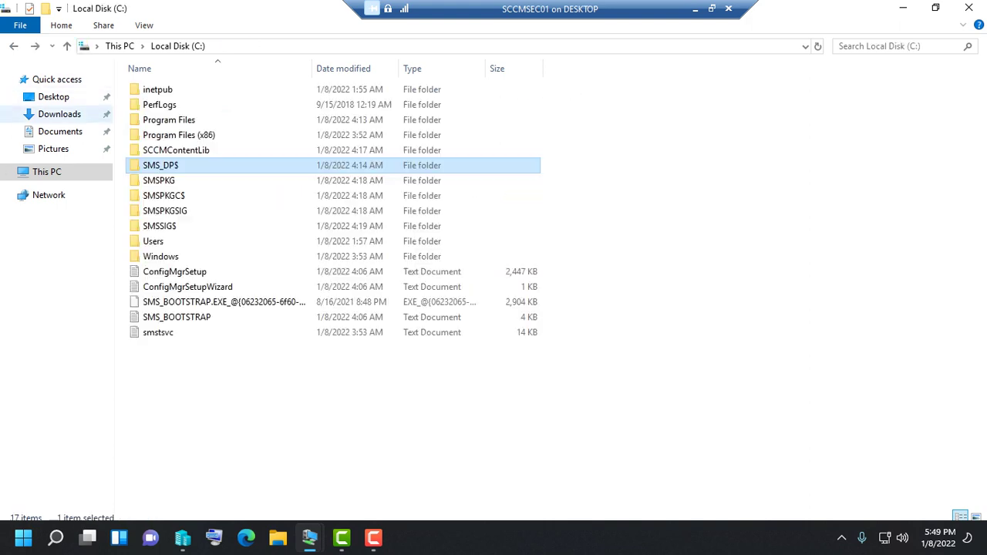
pyautogui.click(182, 182)
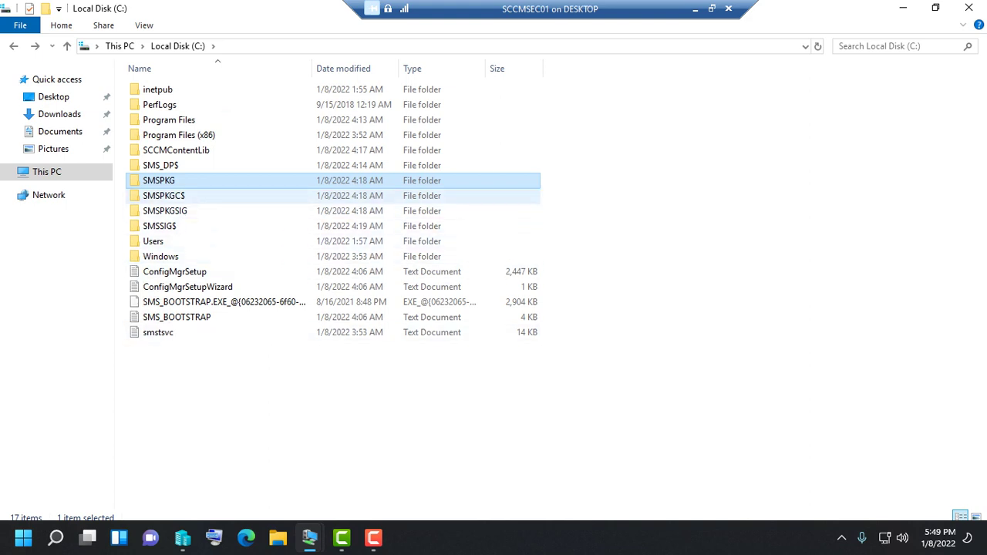
pyautogui.click(160, 181)
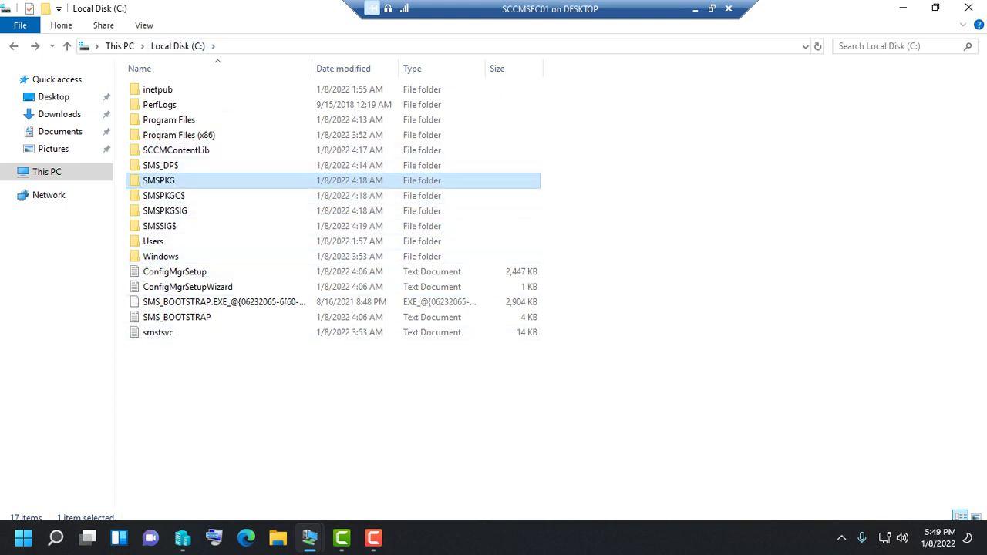
pyautogui.click(266, 393)
pyautogui.click(165, 211)
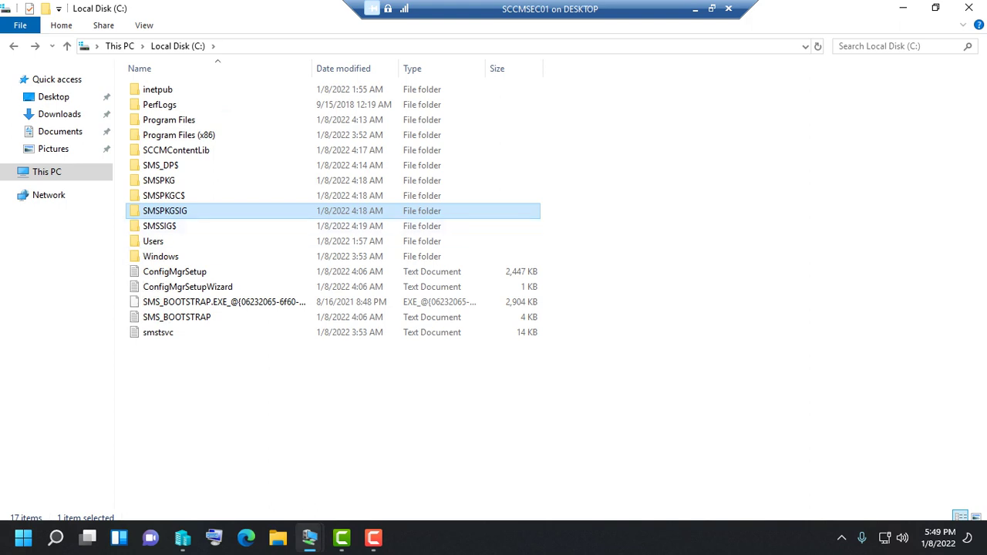
pyautogui.click(293, 401)
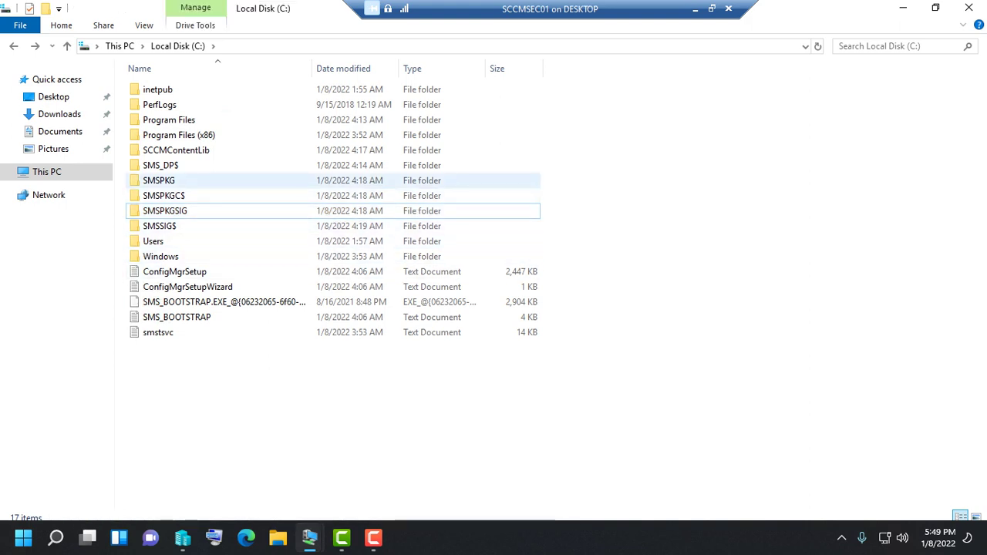
# Step: Inspect the DataLib folder inside SCCMContentLib on the C: drive, and return to This PC
pyautogui.click(47, 172)
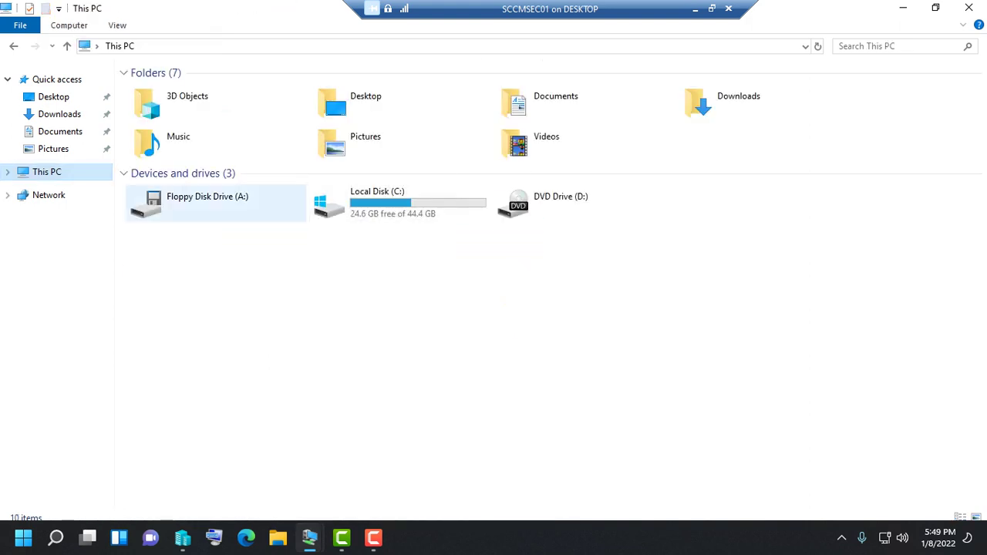
pyautogui.doubleClick(363, 199)
pyautogui.doubleClick(176, 150)
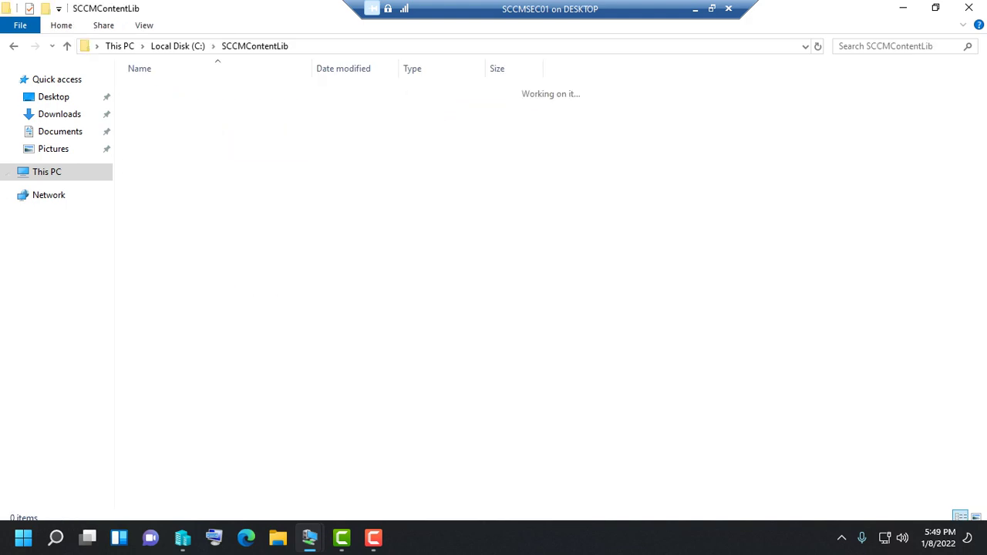
pyautogui.click(157, 90)
pyautogui.doubleClick(157, 89)
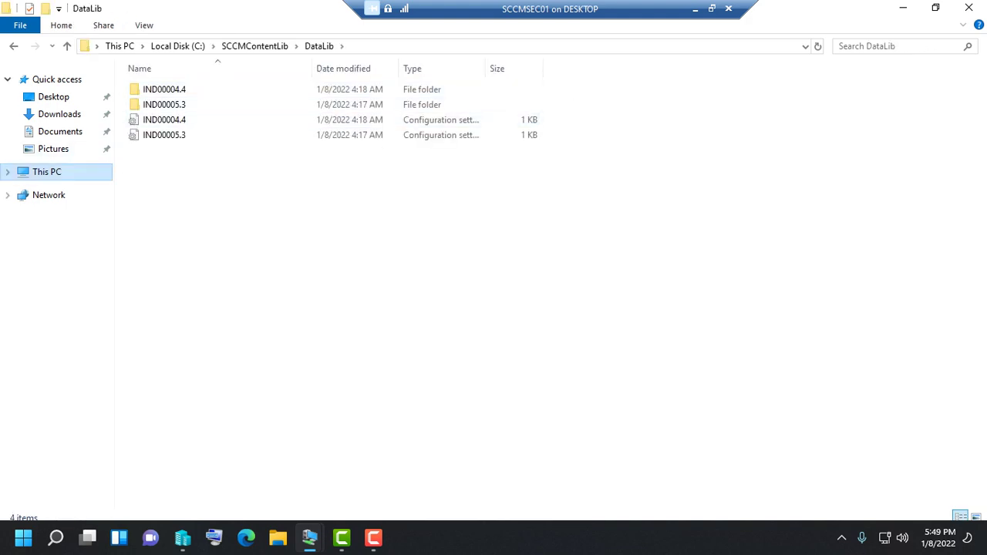
pyautogui.click(47, 172)
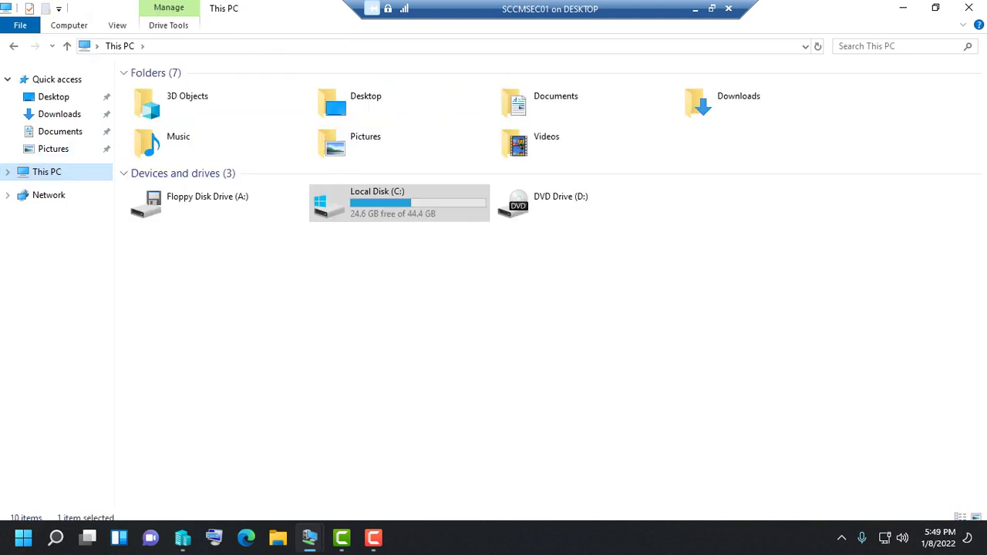
# Step: Switch to the SCCM virtual machine's Configuration Manager console and select the LKO - Lucknow secondary site in the Sites list
pyautogui.moveTo(310, 538)
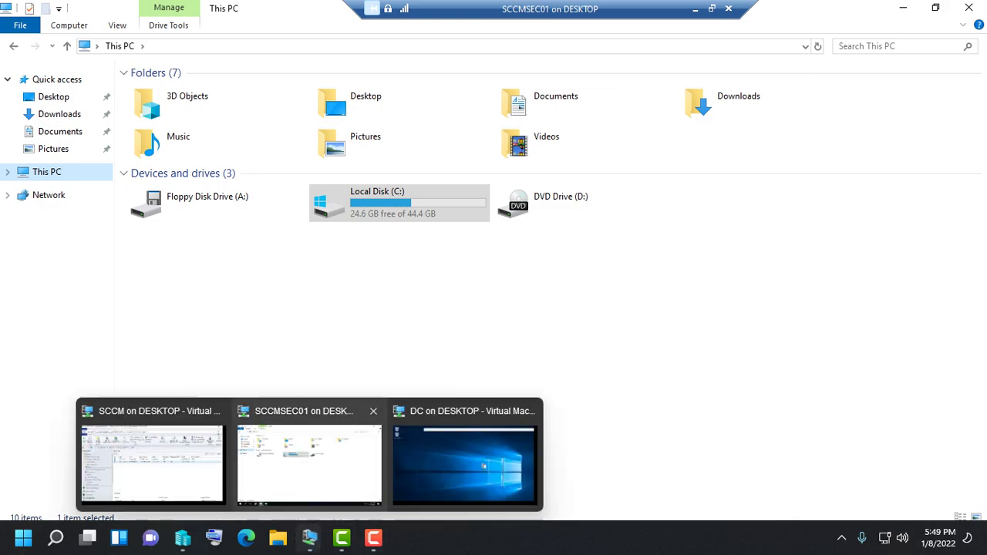
pyautogui.click(466, 455)
pyautogui.click(696, 9)
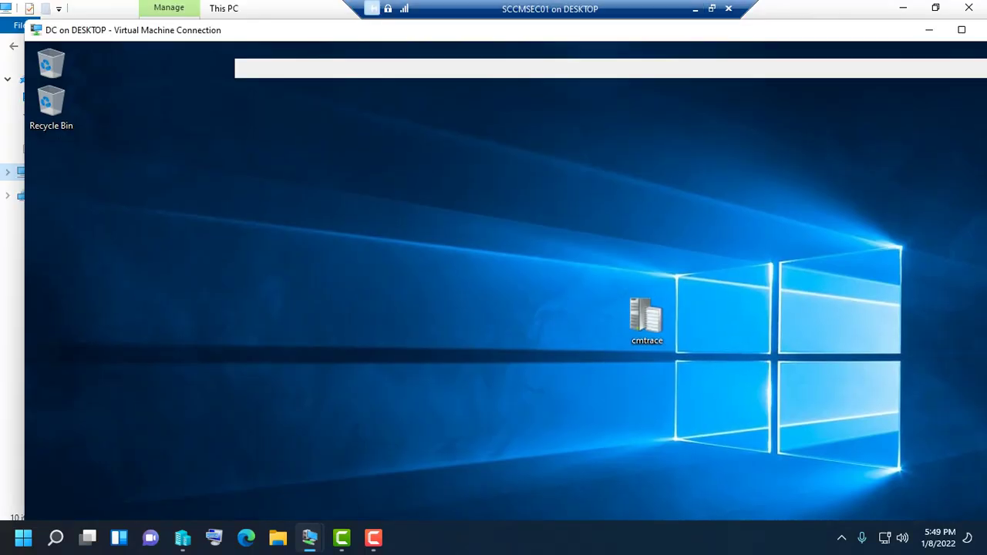
pyautogui.moveTo(310, 538)
pyautogui.click(150, 459)
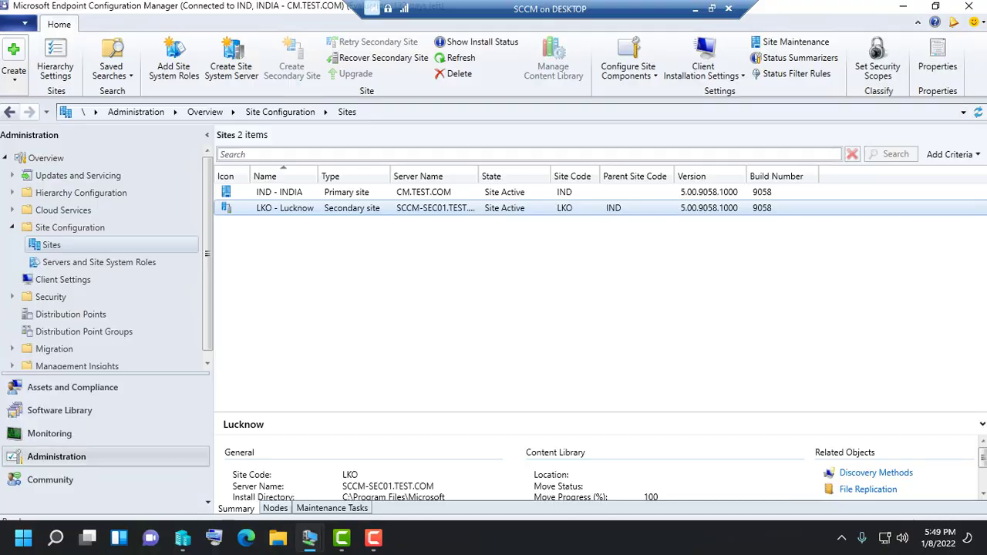
pyautogui.click(59, 411)
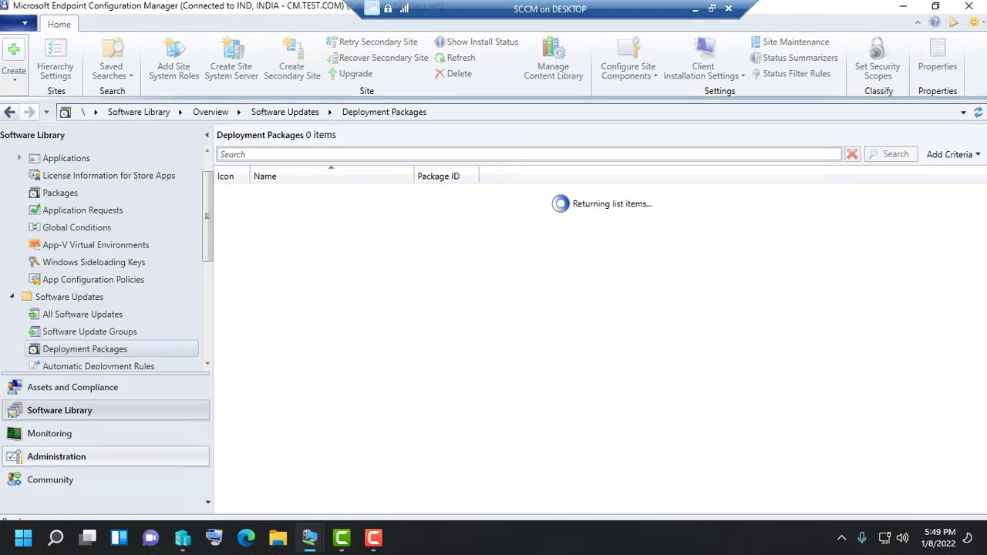
pyautogui.click(57, 457)
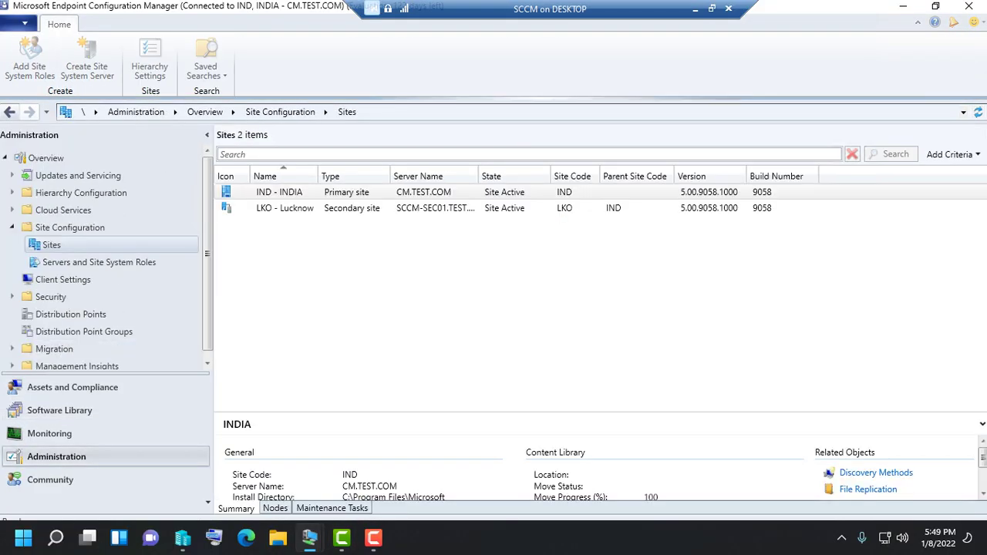
pyautogui.click(285, 208)
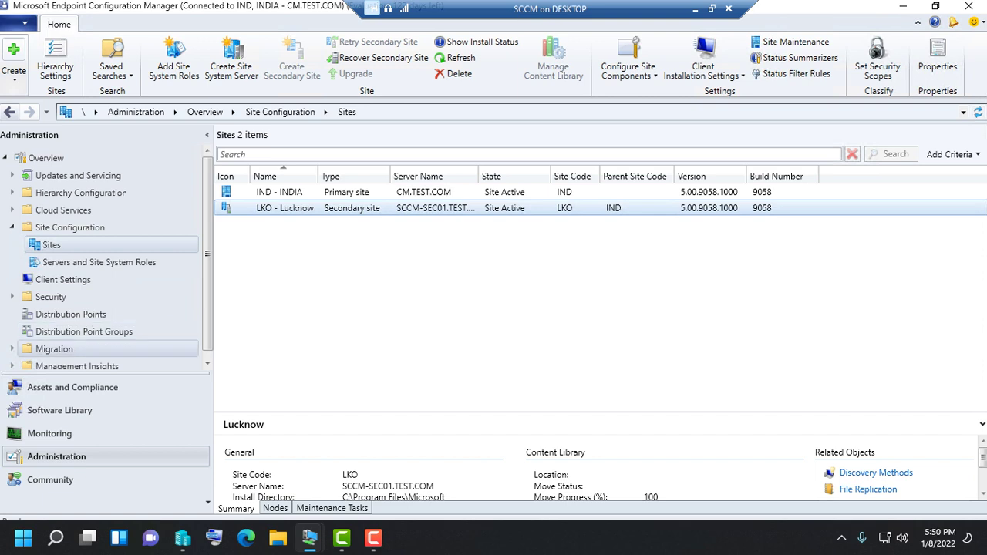
# Step: Look at the Monitoring workspace, and return to the LKO - Lucknow entry under Site Configuration in the Administration workspace
pyautogui.click(49, 433)
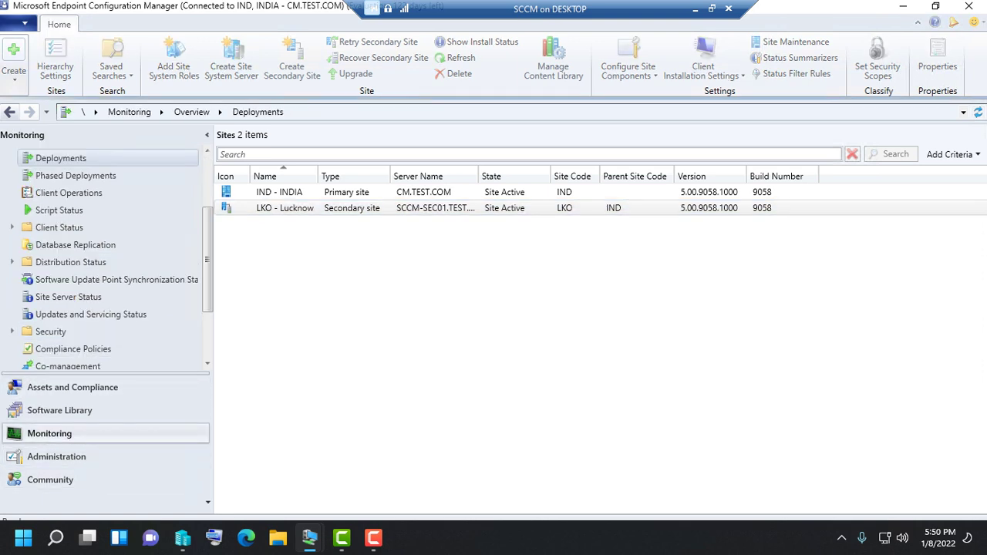
pyautogui.click(57, 457)
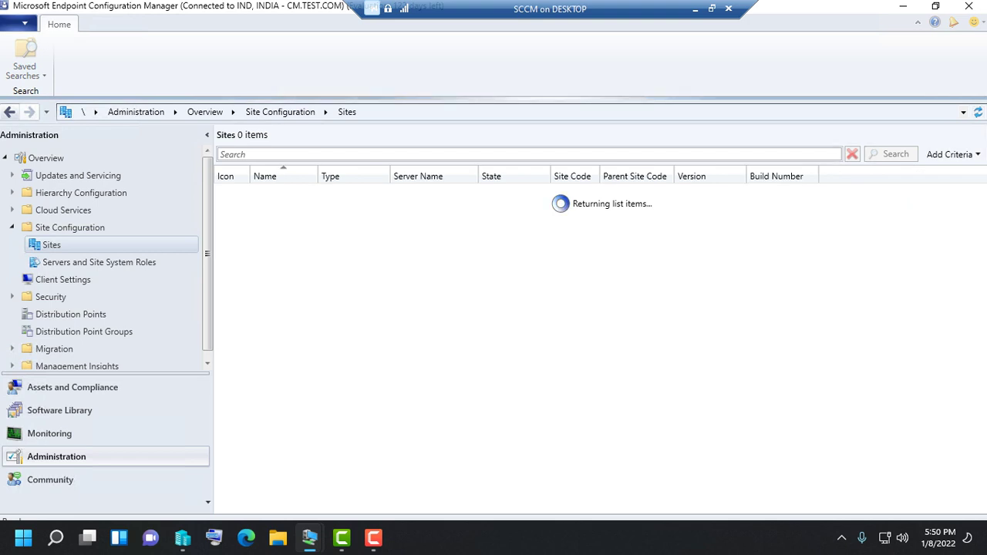
pyautogui.click(98, 262)
pyautogui.click(52, 245)
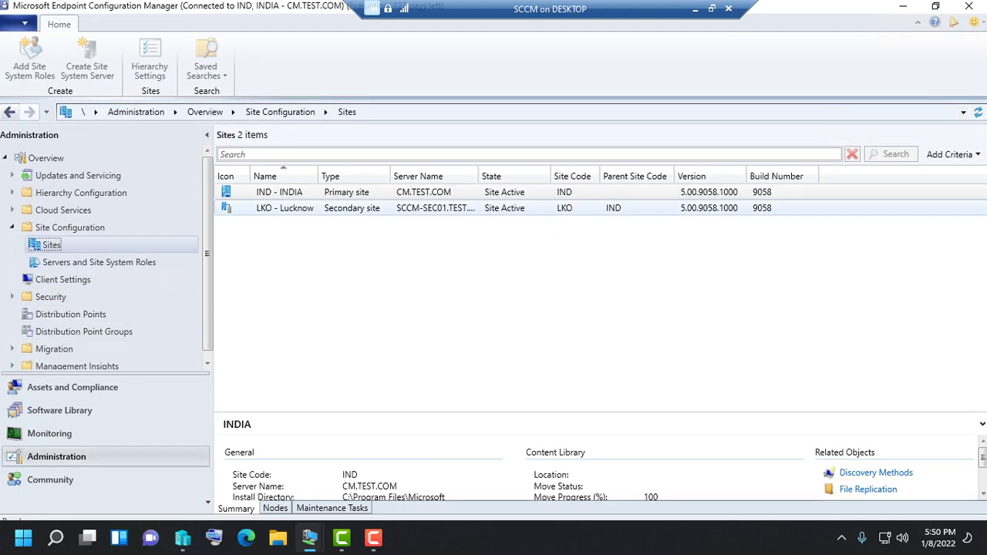
pyautogui.click(284, 209)
# Step: List the site system roles of the \\SCCM-SEC01.TEST.COM server and select its Component server role
pyautogui.click(99, 263)
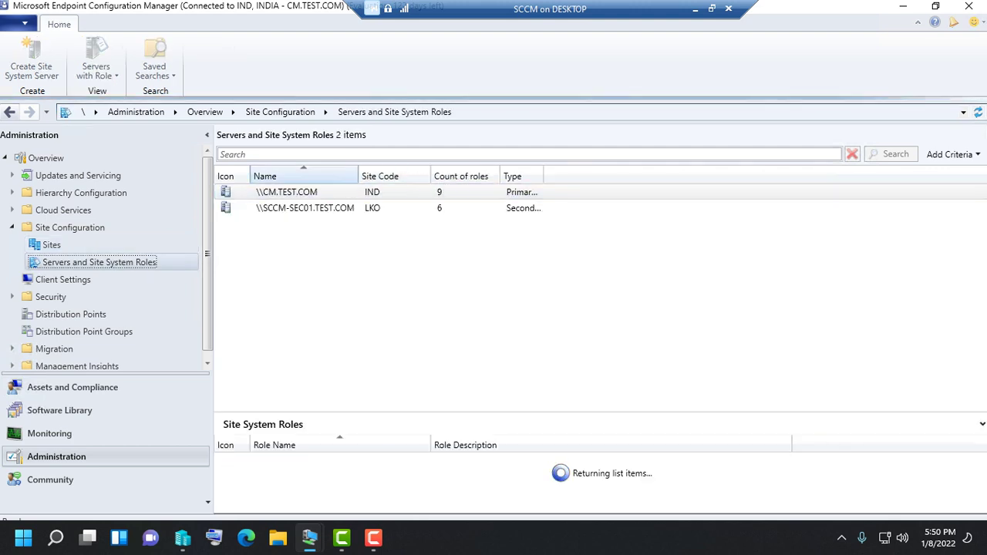
pyautogui.click(304, 208)
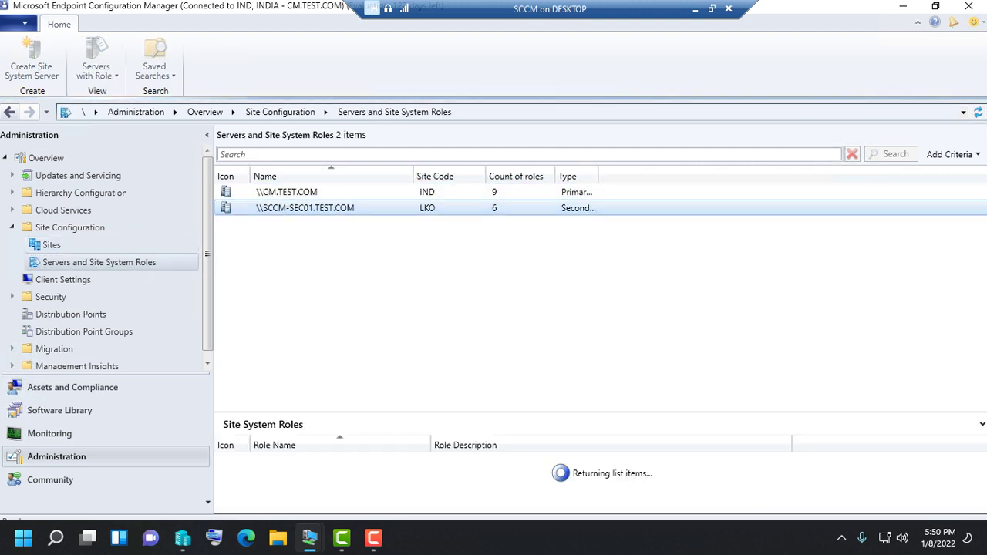
pyautogui.click(292, 461)
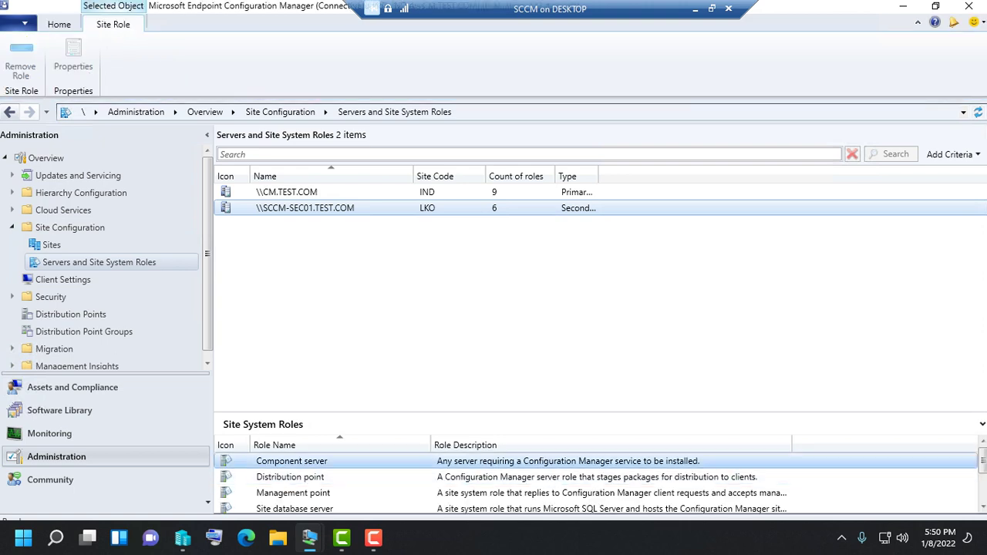
# Step: Review the general and database properties of the secondary site server's Management point role, and close them without changes
pyautogui.rightClick(293, 493)
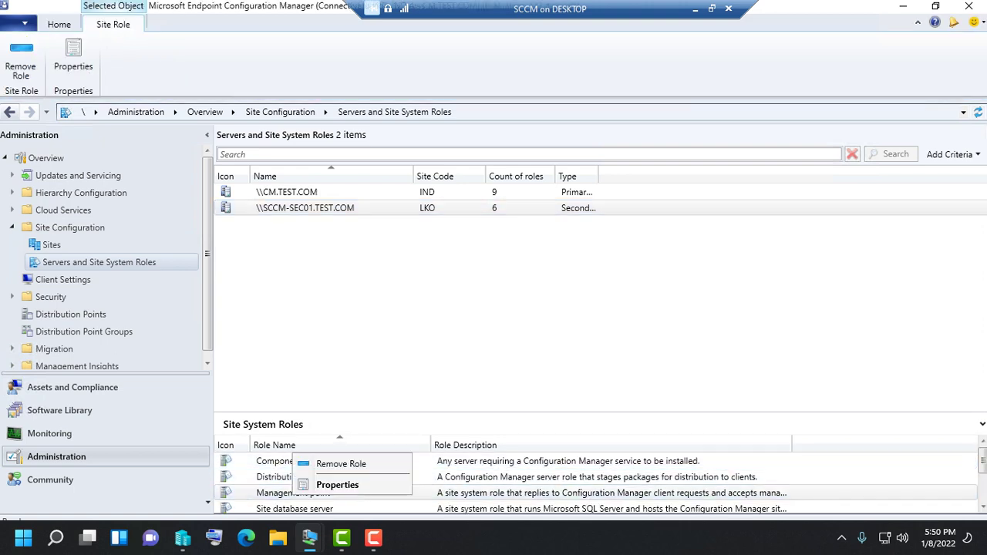
pyautogui.click(337, 484)
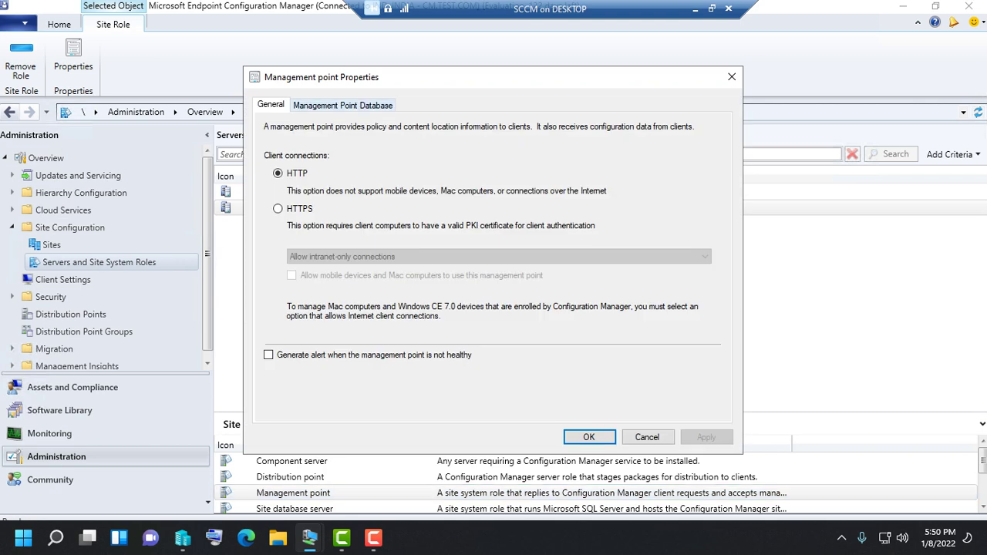
pyautogui.click(342, 104)
pyautogui.click(271, 105)
pyautogui.click(589, 437)
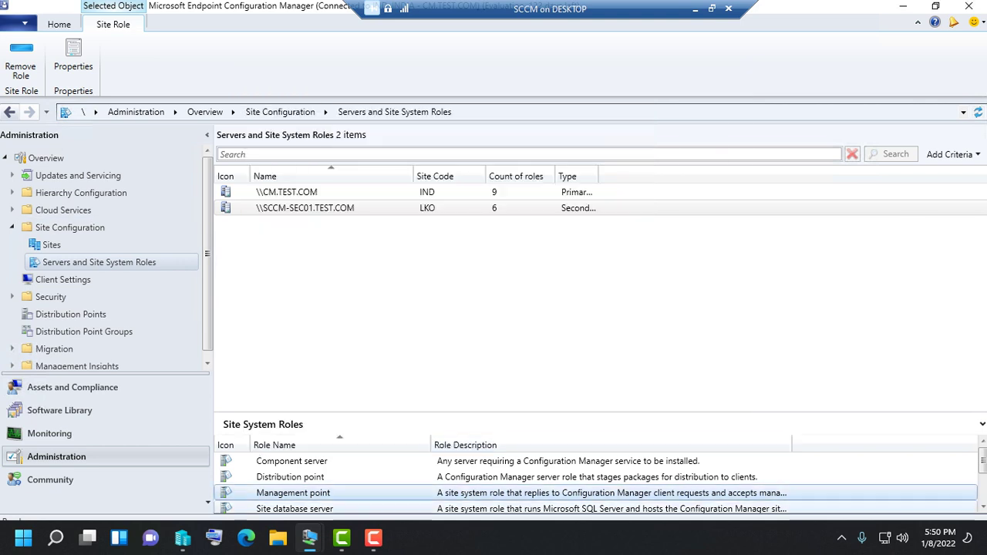
# Step: Review the PXE, content validation, boundary group and general properties of the secondary site server's Distribution point role
pyautogui.doubleClick(290, 477)
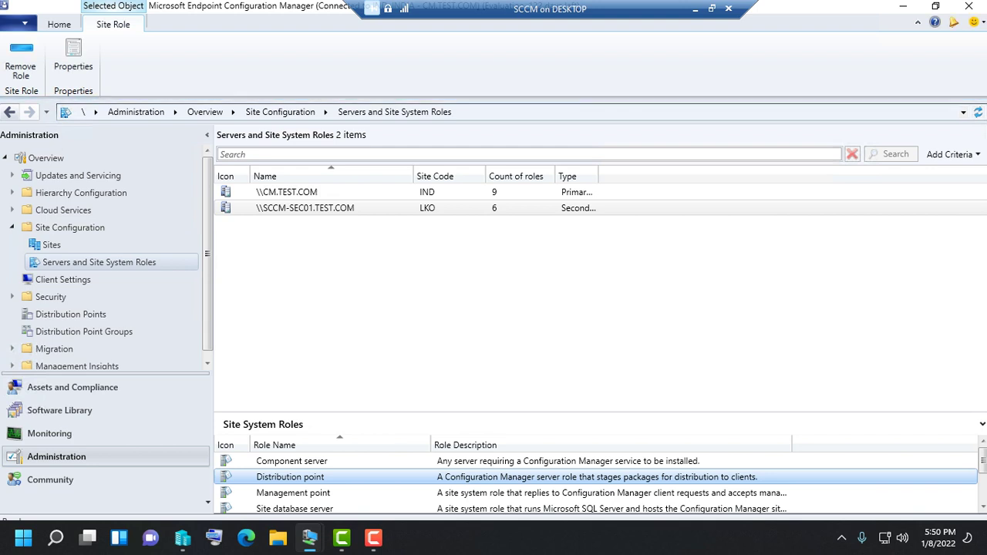
pyautogui.rightClick(357, 477)
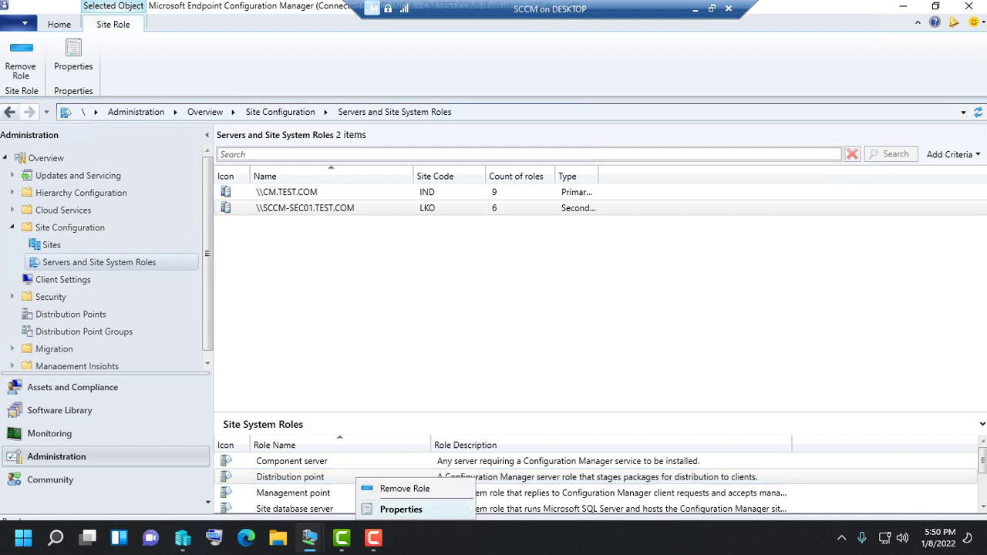
pyautogui.click(401, 509)
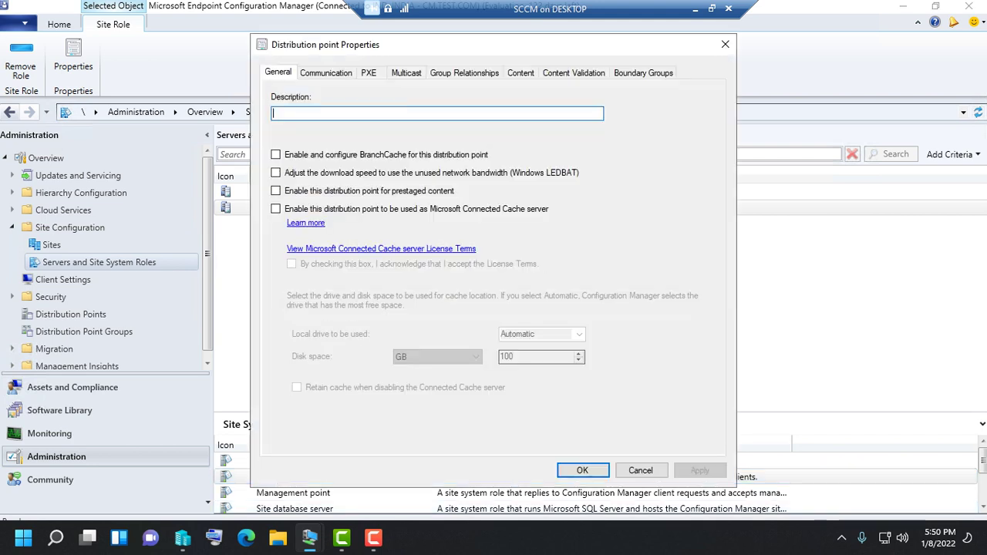
pyautogui.click(370, 73)
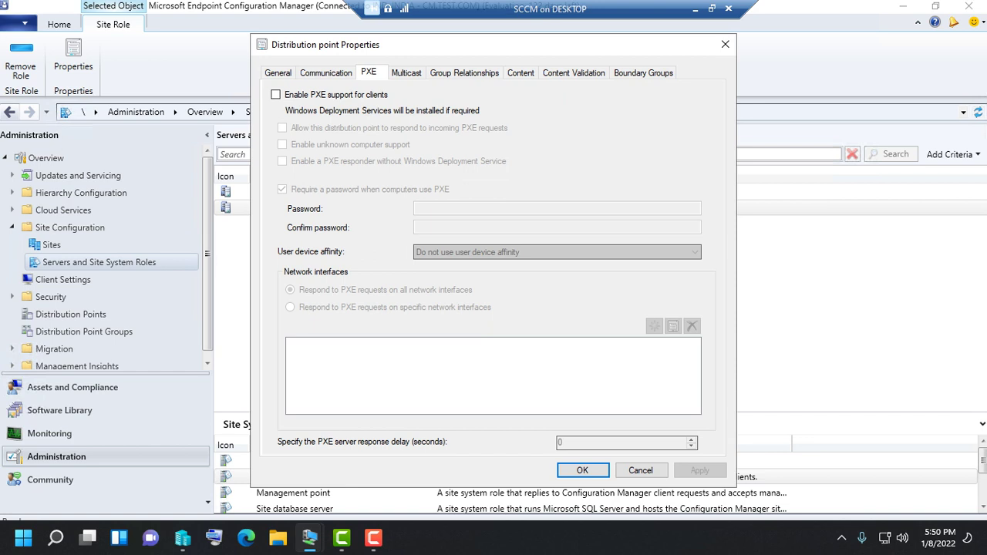
pyautogui.click(574, 73)
pyautogui.click(644, 72)
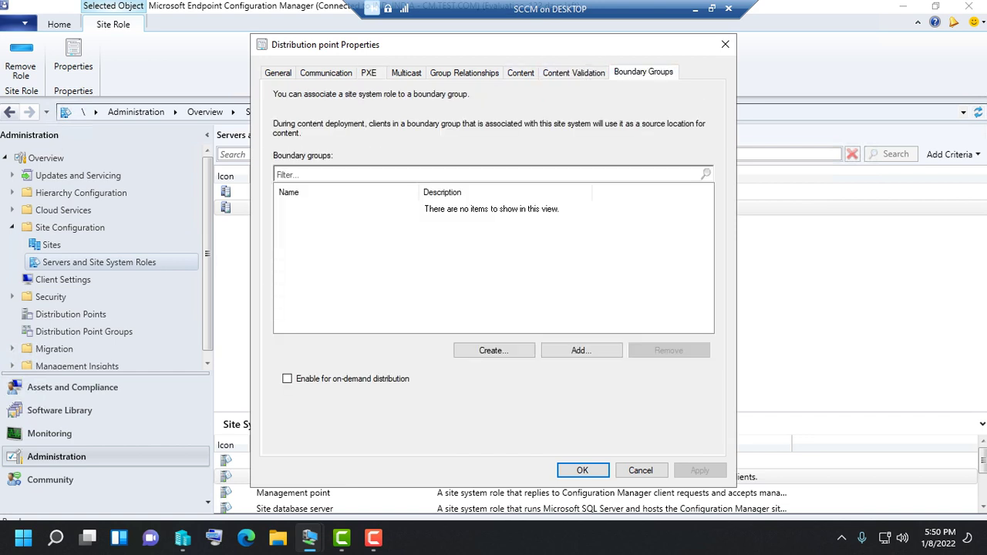
pyautogui.click(278, 73)
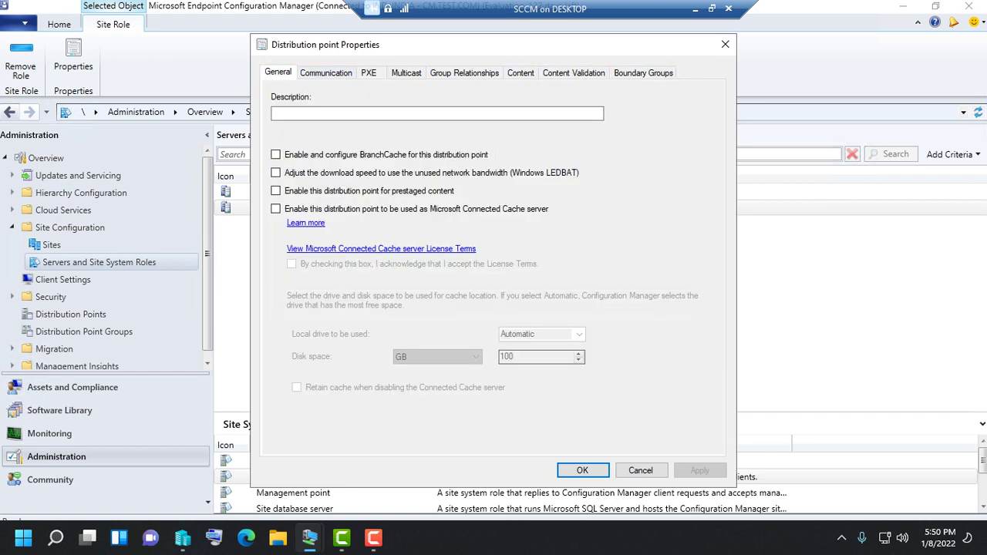
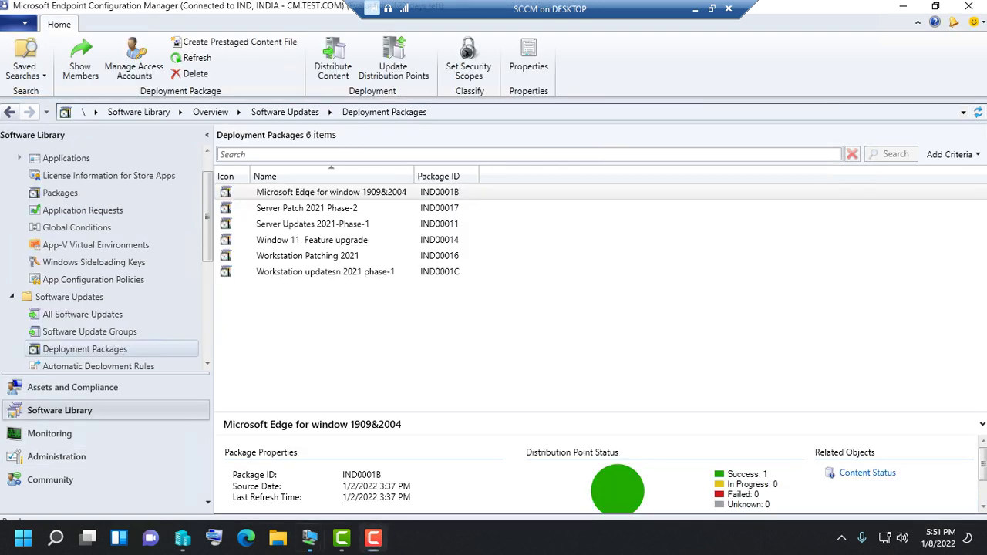
pyautogui.click(49, 434)
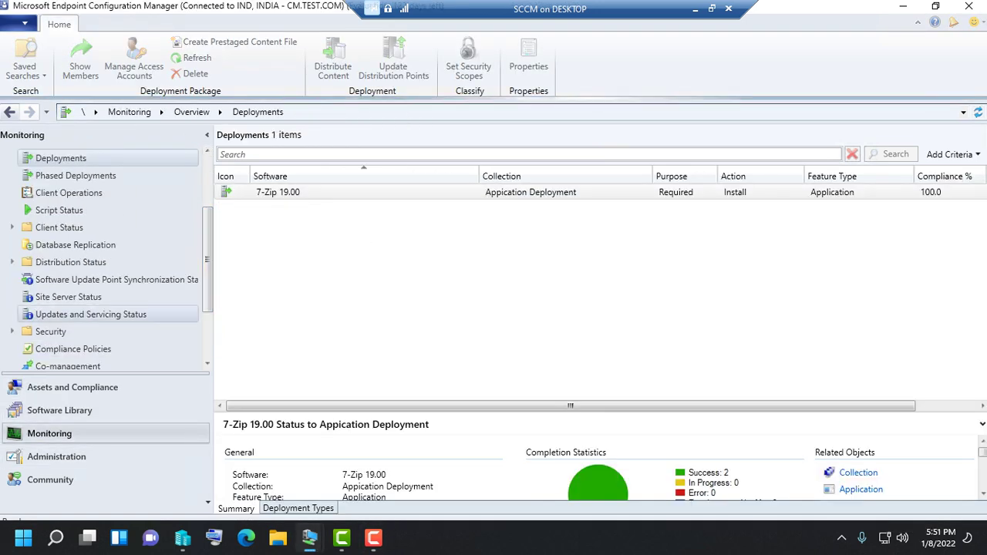
pyautogui.click(73, 388)
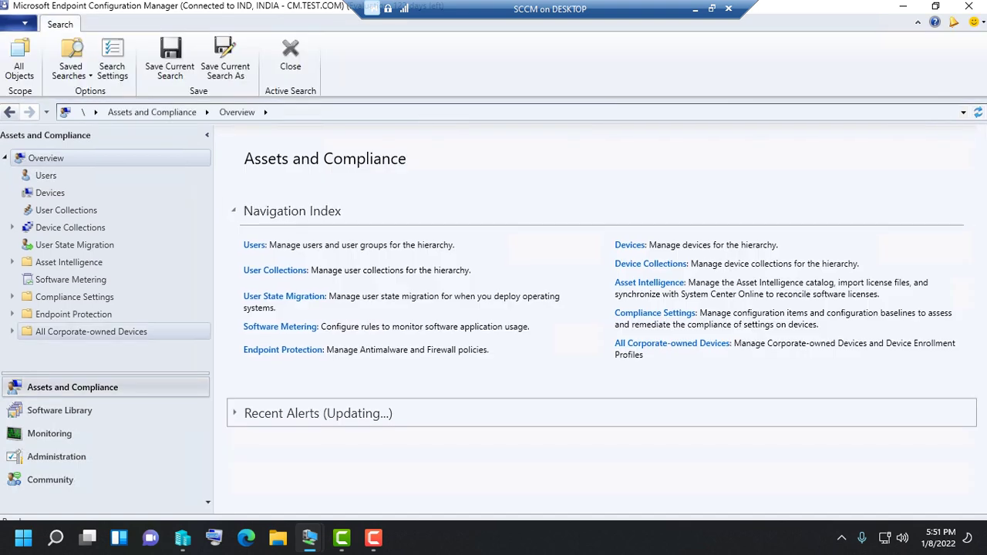
pyautogui.click(49, 433)
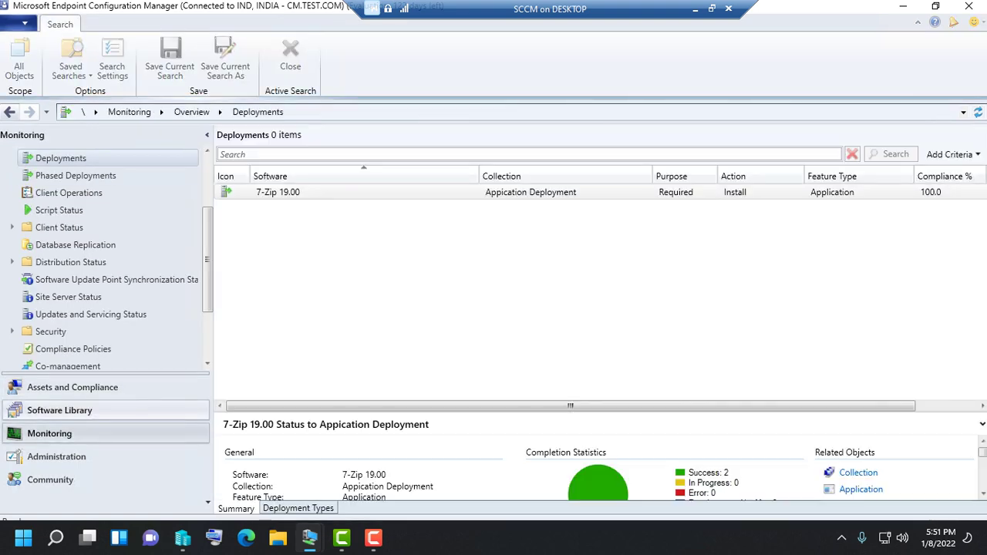
pyautogui.click(59, 411)
pyautogui.click(73, 387)
pyautogui.click(49, 433)
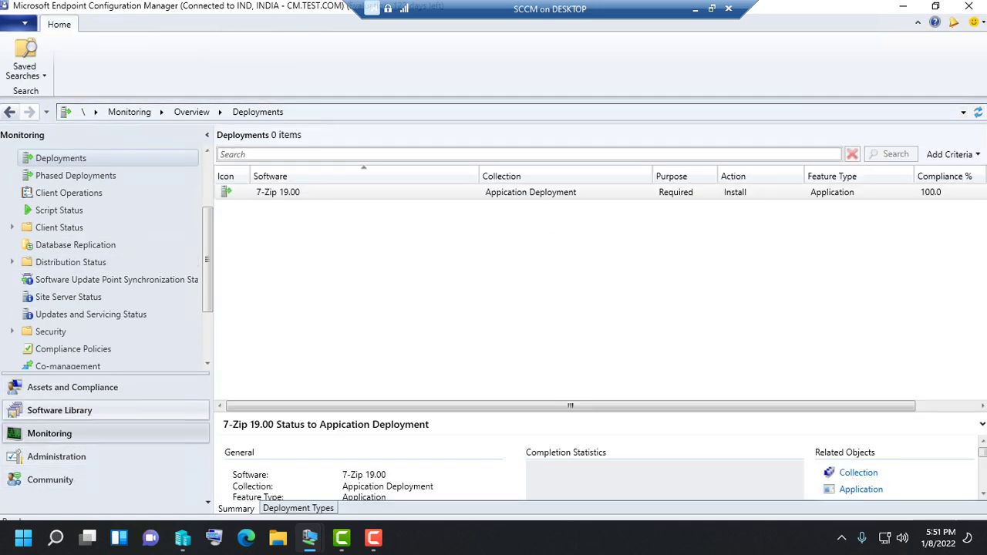
# Step: Open the Application folder under Applications in the Software Library workspace
pyautogui.click(59, 410)
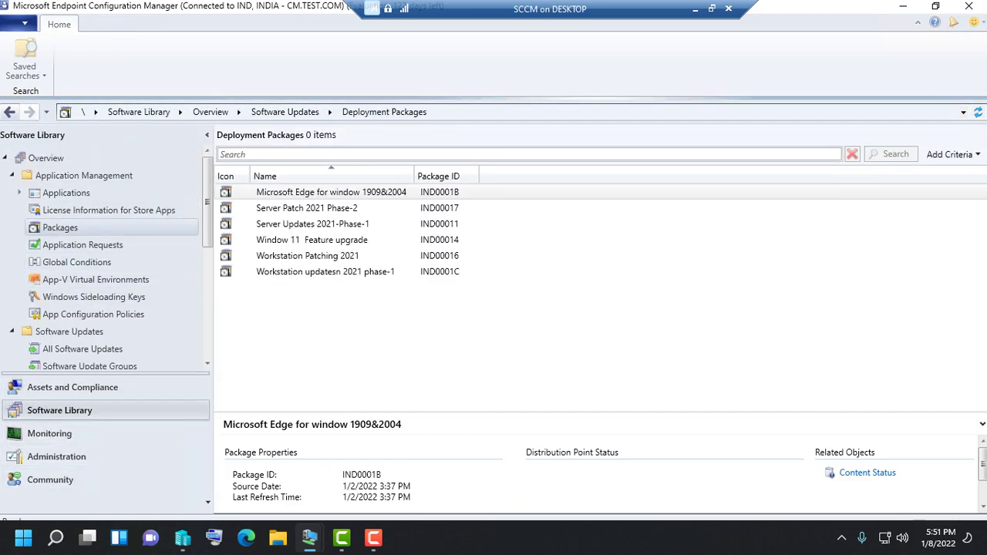
pyautogui.click(66, 192)
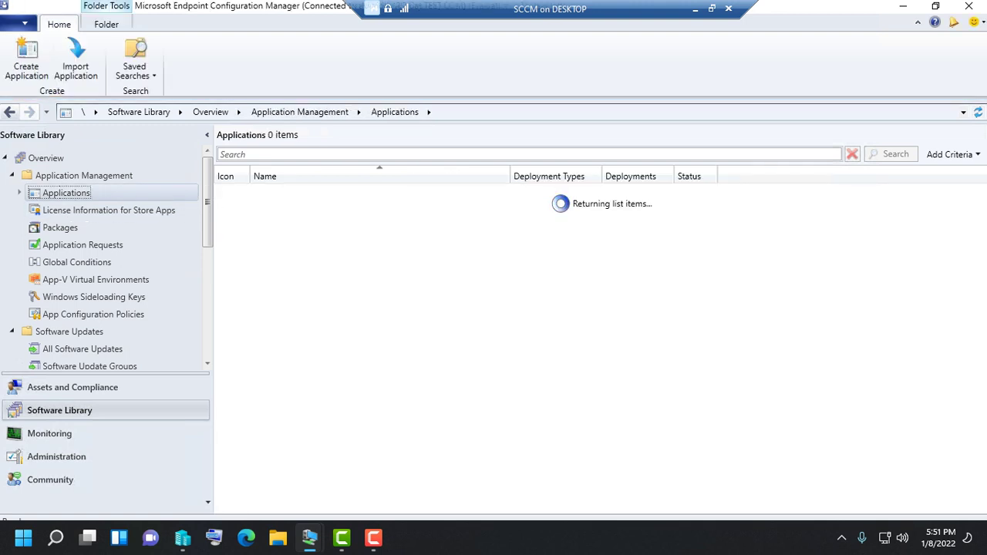
pyautogui.click(71, 210)
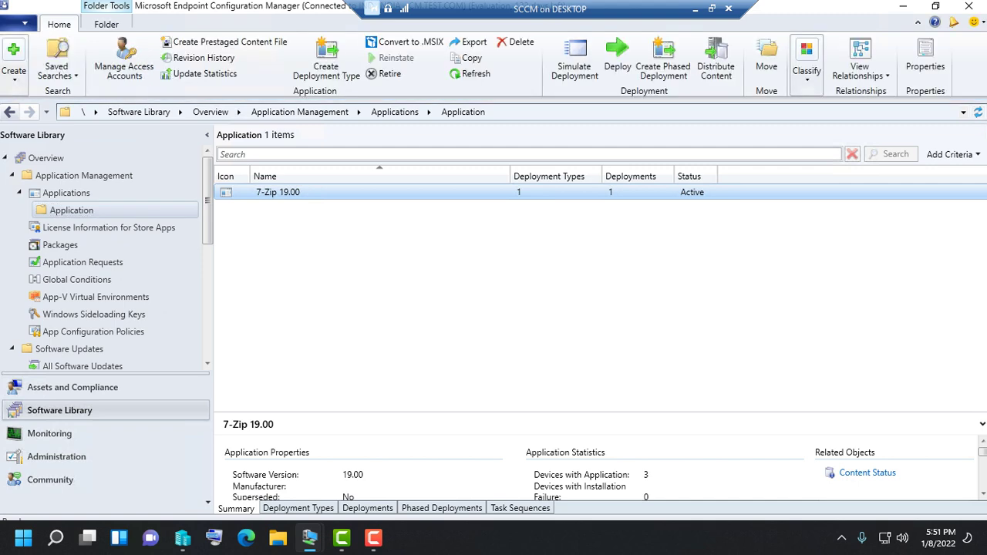
# Step: Start distributing the content of the 7-Zip 19.00 application and advance the wizard to its content destination
pyautogui.hotkey('shift', 'F10')
pyautogui.press('Down')
pyautogui.press('Down')
pyautogui.press('Down')
pyautogui.press('Down')
pyautogui.press('Down')
pyautogui.press('Down')
pyautogui.press('Down')
pyautogui.press('Down')
pyautogui.press('Down')
pyautogui.press('Down')
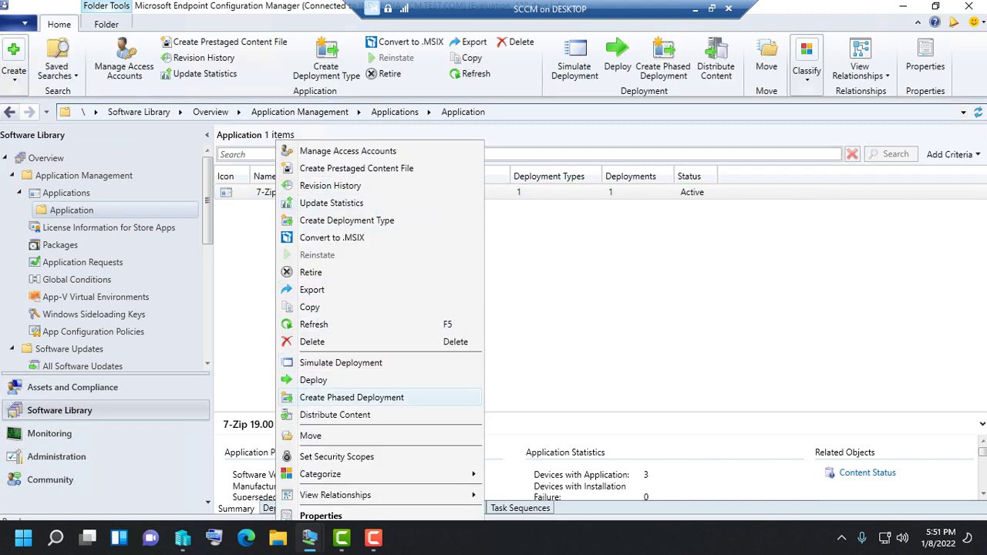
pyautogui.press('Return')
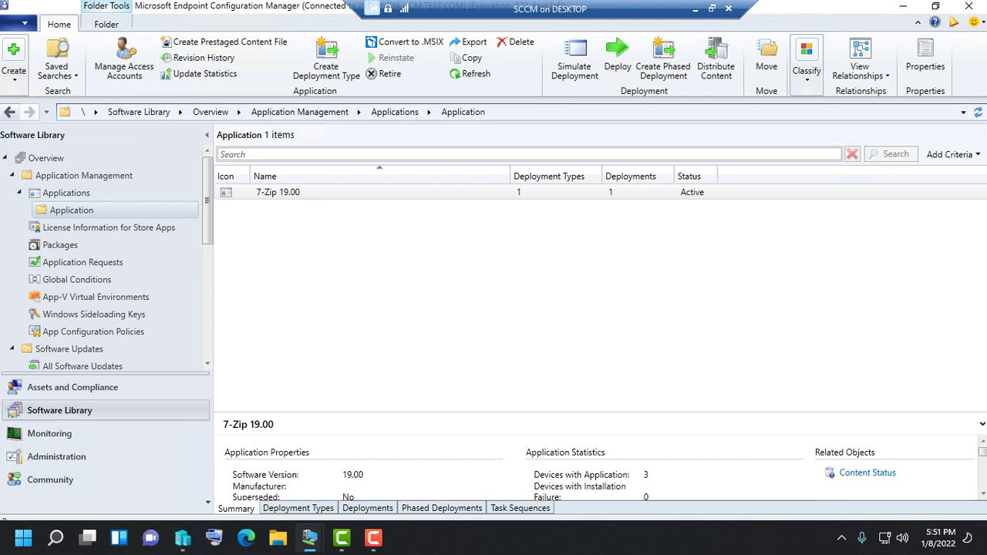
pyautogui.press('Return')
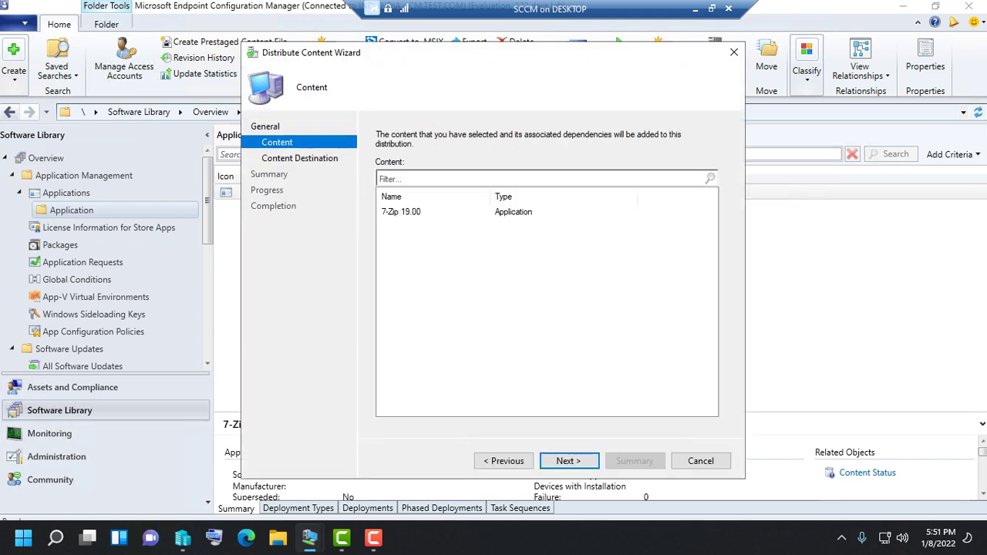
pyautogui.press('Return')
# Step: Add the SCCM-SEC01.TEST.COM distribution point as the content destination and complete the 7-Zip 19.00 distribution
pyautogui.click(684, 242)
pyautogui.click(698, 275)
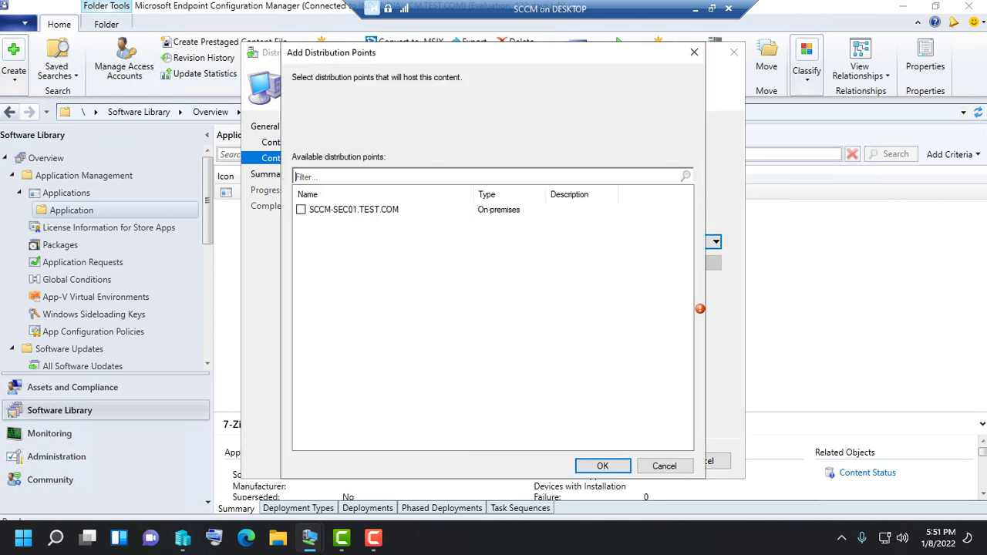
pyautogui.press('Return')
pyautogui.press('Return')
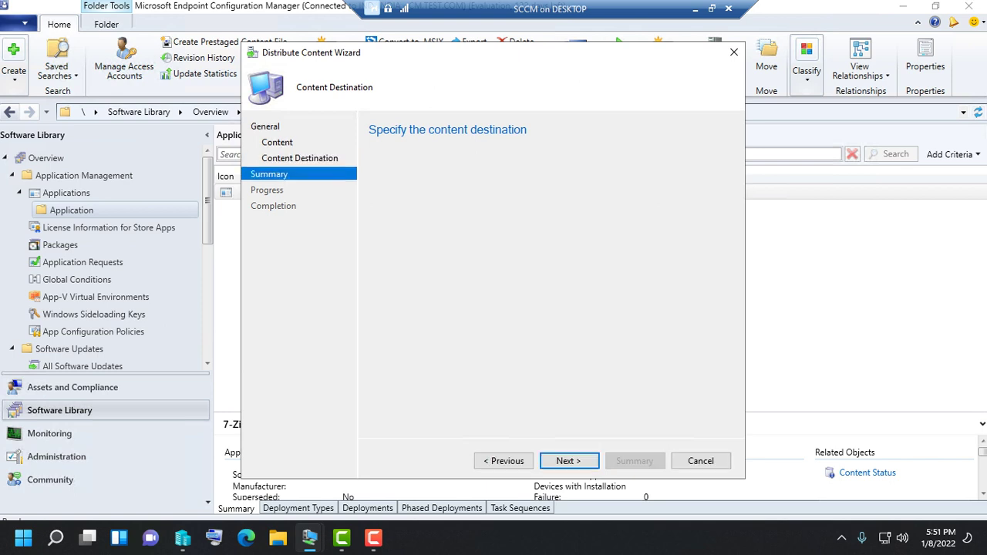
pyautogui.press('Return')
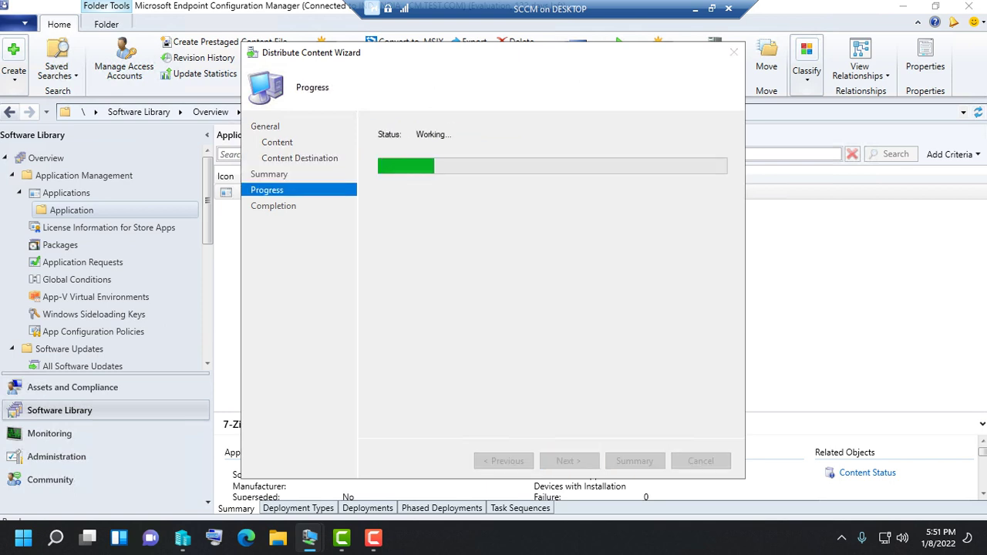
pyautogui.press('Return')
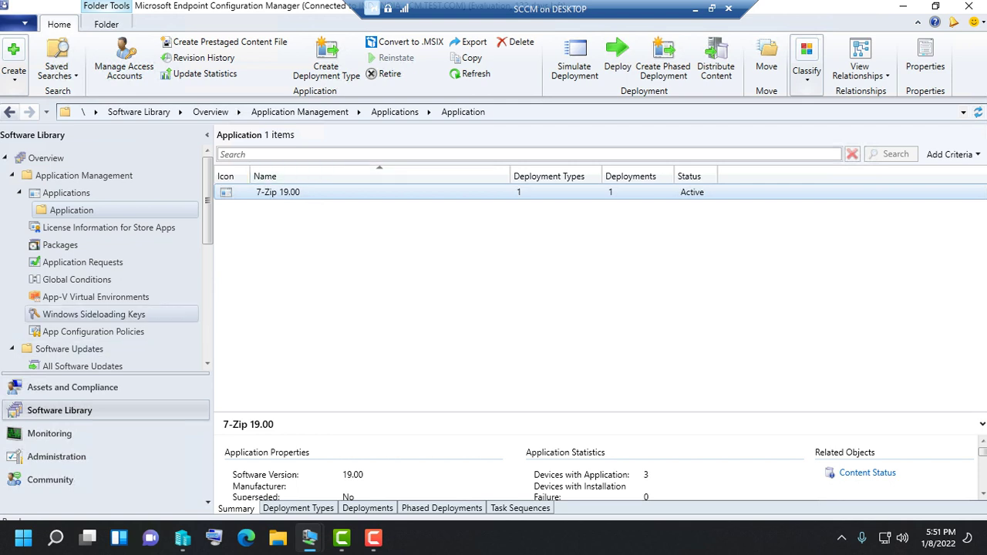
# Step: List the distribution points in the Administration workspace and look at the SCCM-SEC01.TEST.COM and CM.TEST.COM entries
pyautogui.scroll(-1, 101, 314)
pyautogui.click(49, 433)
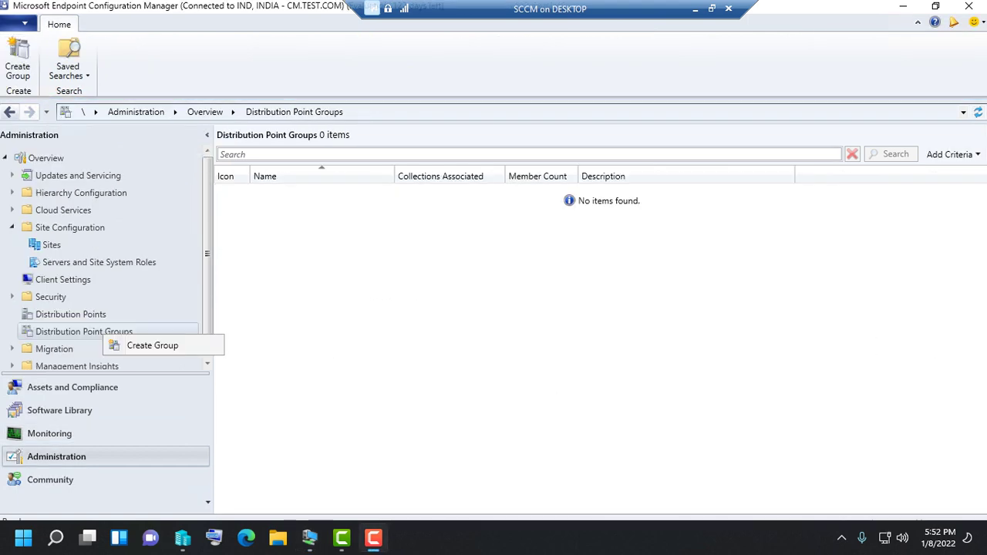
pyautogui.click(70, 313)
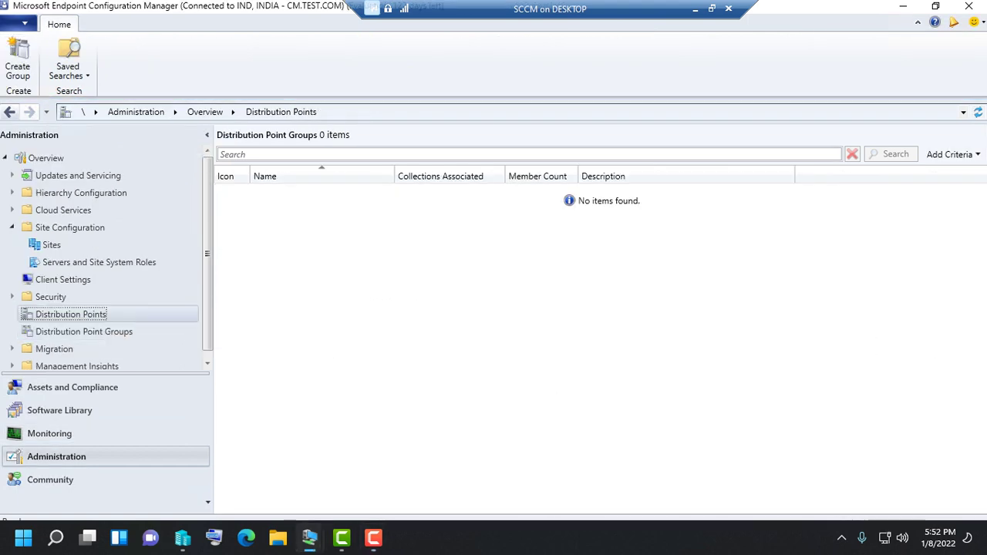
pyautogui.click(301, 208)
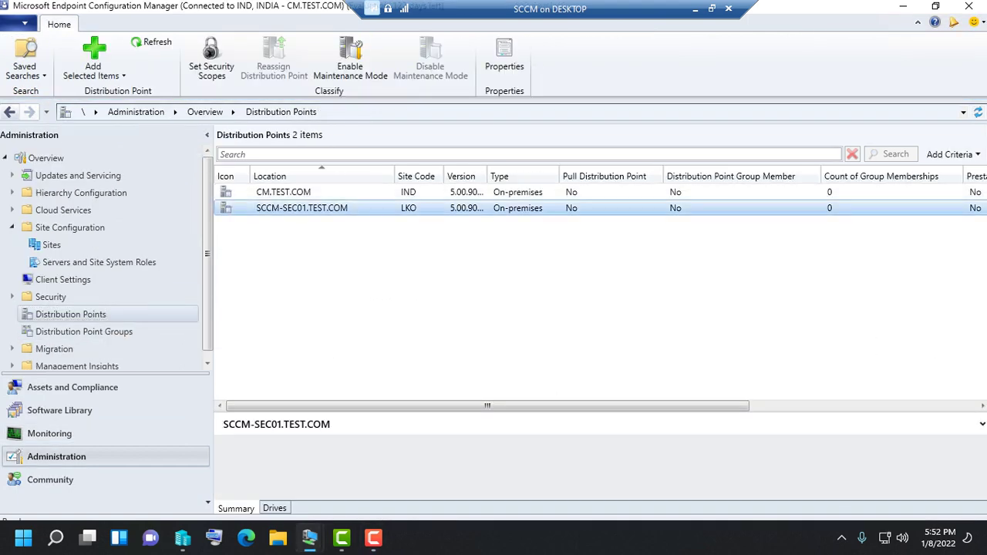
pyautogui.click(283, 192)
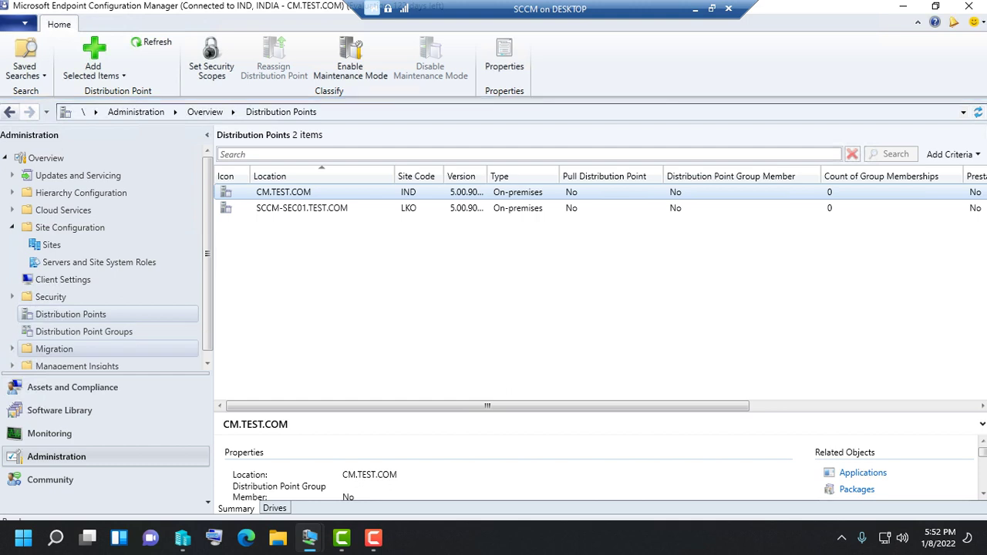
# Step: Create a distribution point group named "DP grpups" with CM.TEST.COM and SCCM-SEC01.TEST.COM as members
pyautogui.click(84, 332)
pyautogui.rightClick(151, 332)
pyautogui.click(223, 344)
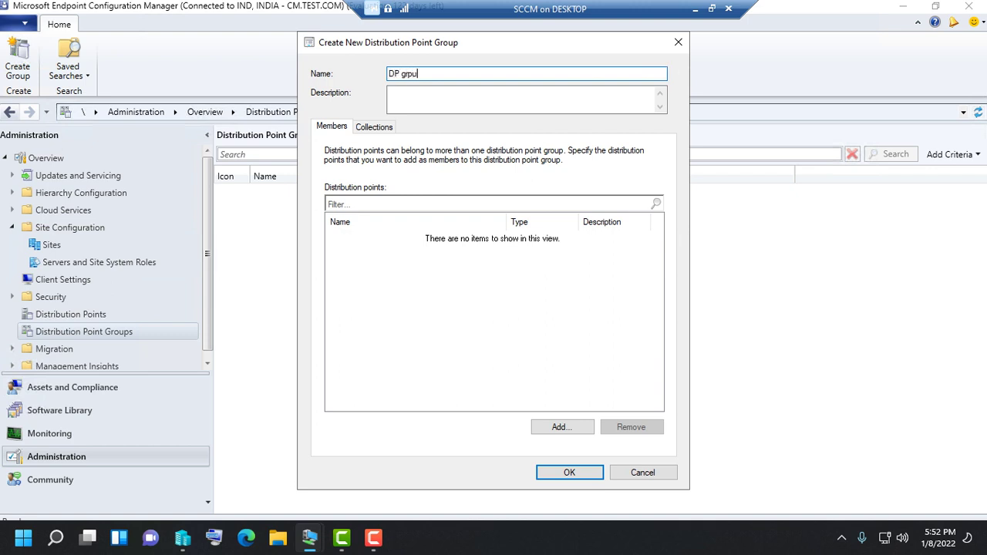
pyautogui.click(374, 128)
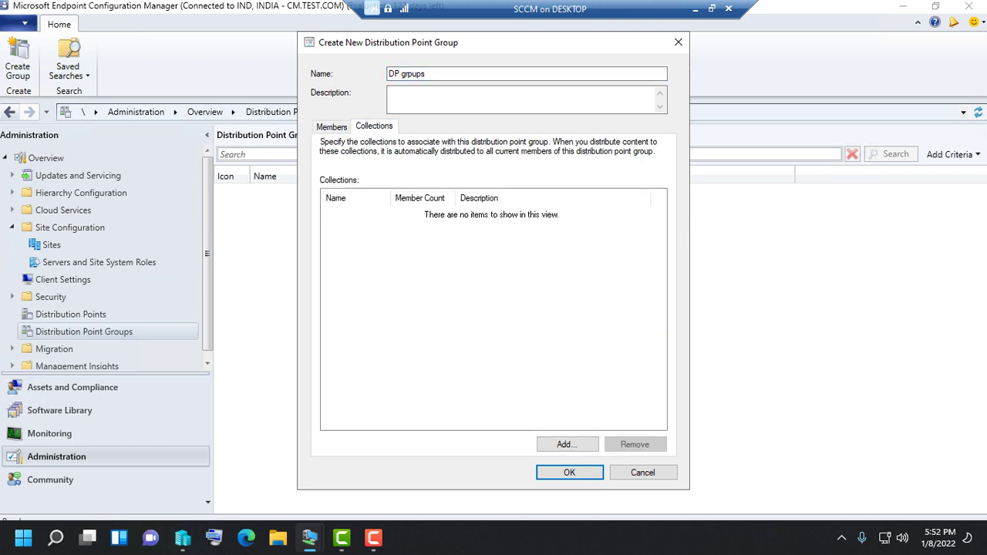
pyautogui.click(332, 127)
pyautogui.click(563, 427)
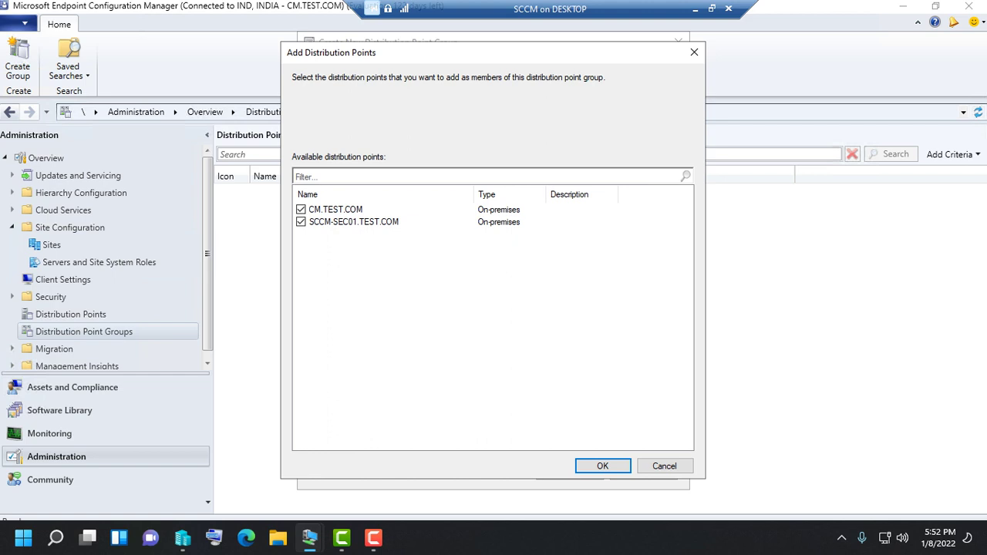
pyautogui.click(602, 466)
pyautogui.click(570, 472)
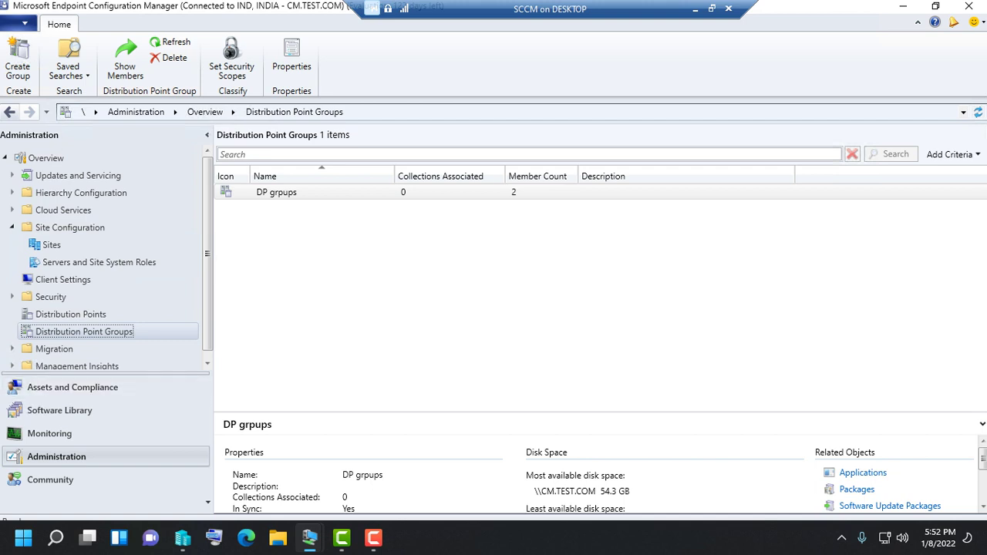
# Step: Recheck the distribution point lists, and examine the content status of the 7-Zip 19.00 application in the Software Library
pyautogui.click(71, 315)
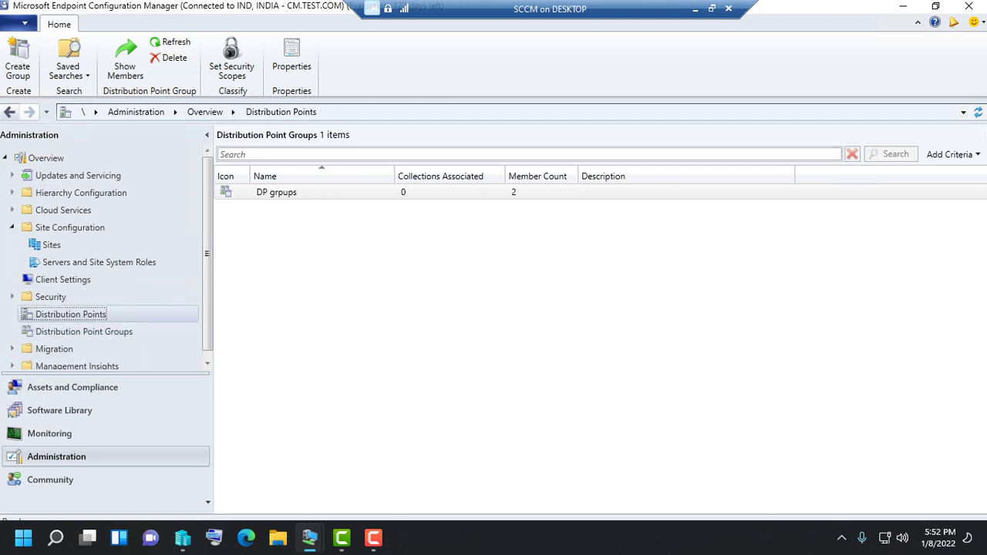
pyautogui.click(84, 332)
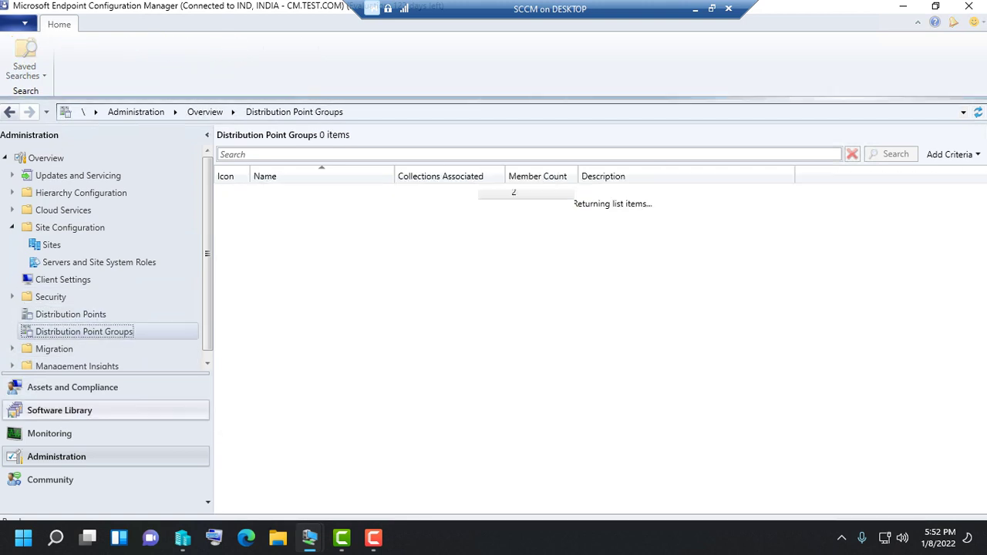
pyautogui.click(73, 388)
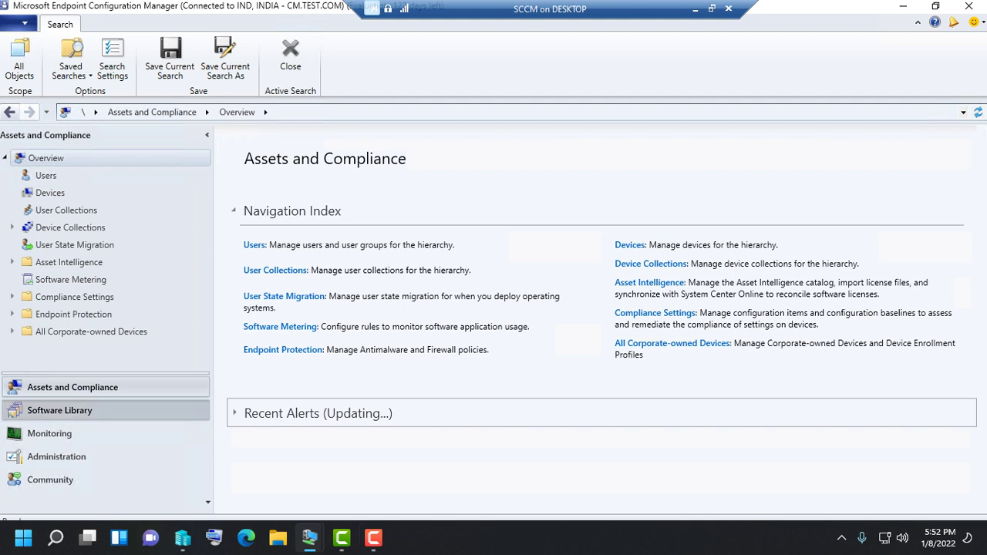
pyautogui.click(59, 410)
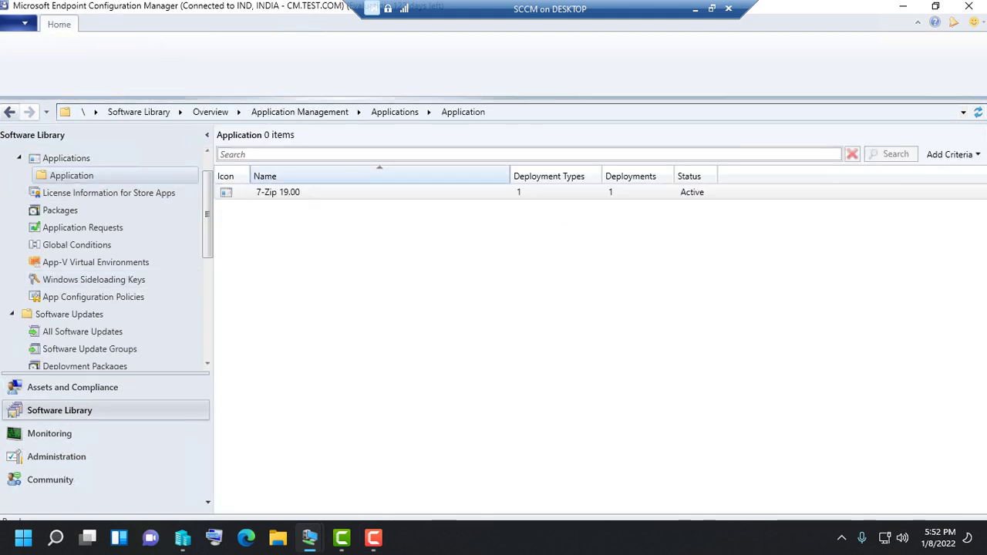
pyautogui.scroll(-2, 594, 468)
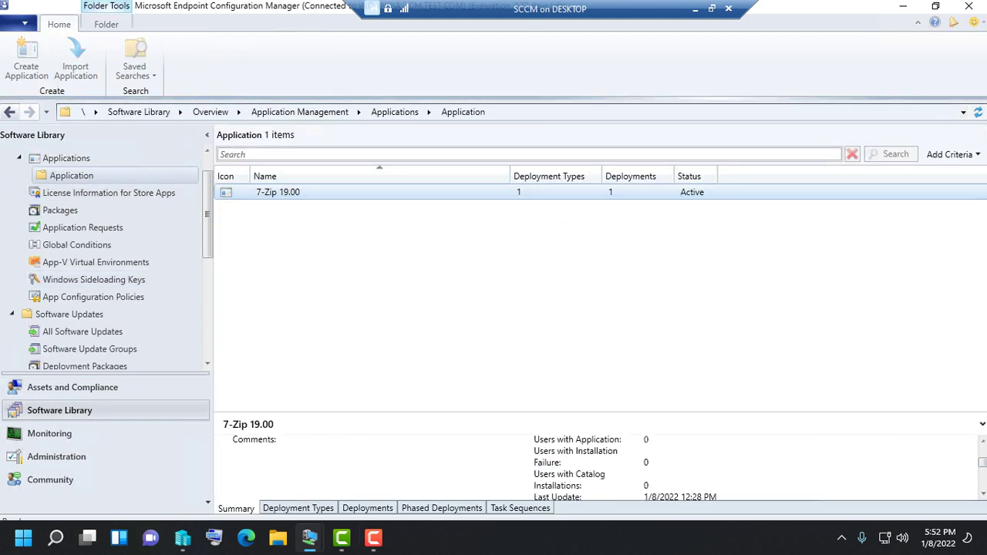
pyautogui.scroll(-2, 594, 467)
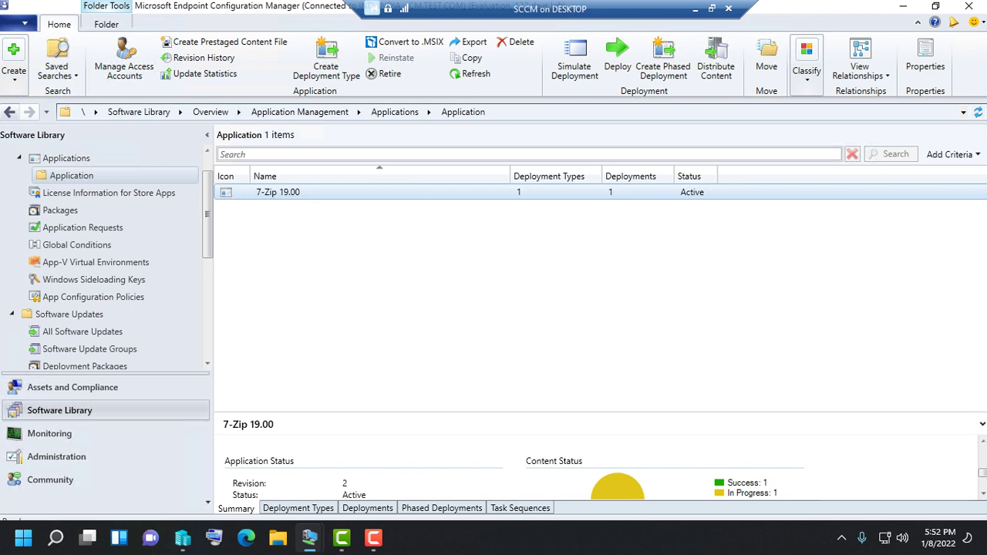
# Step: Examine the content status chart and targeted distribution points in the 7-Zip 19.00 application summary
pyautogui.scroll(-1, 594, 468)
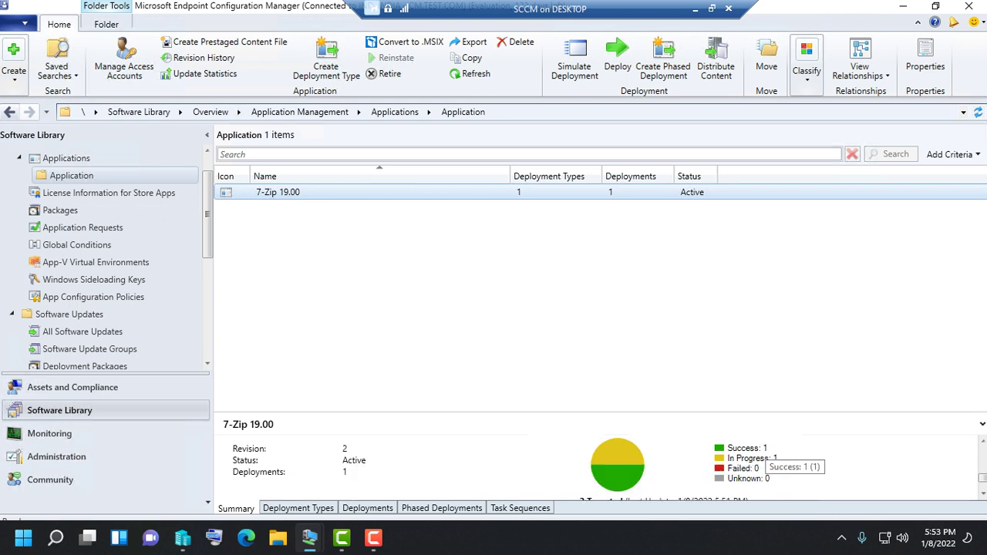
pyautogui.click(619, 466)
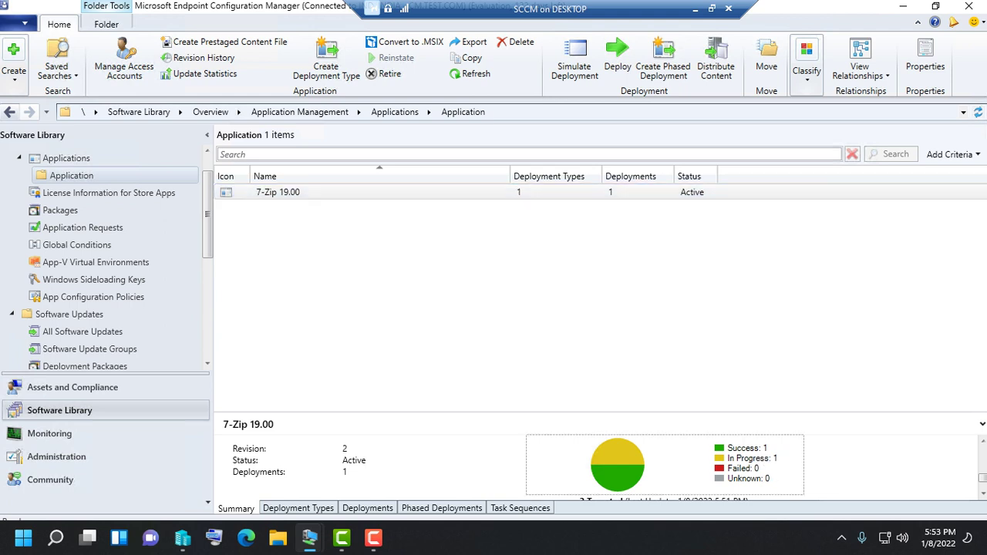
pyautogui.scroll(-1, 619, 466)
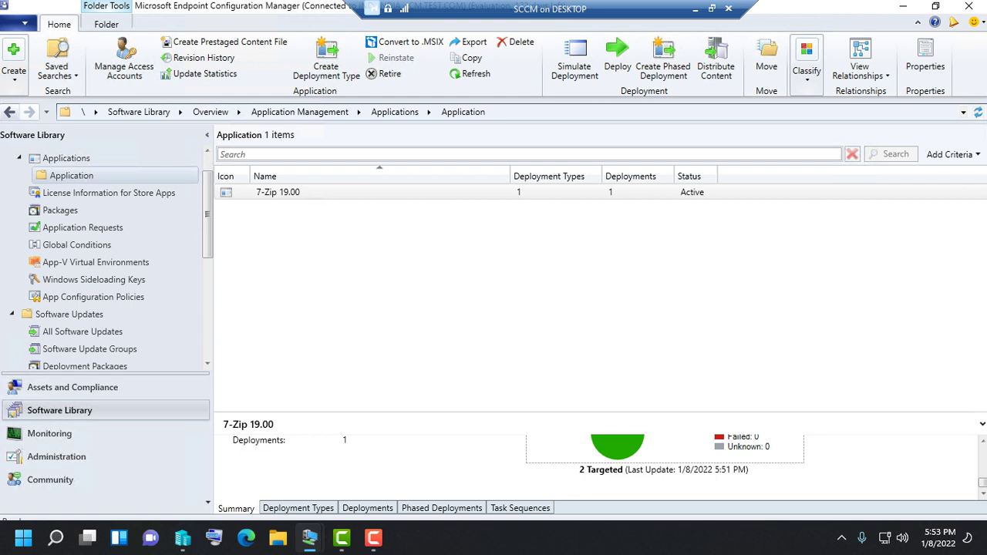
pyautogui.scroll(1, 619, 466)
pyautogui.click(280, 193)
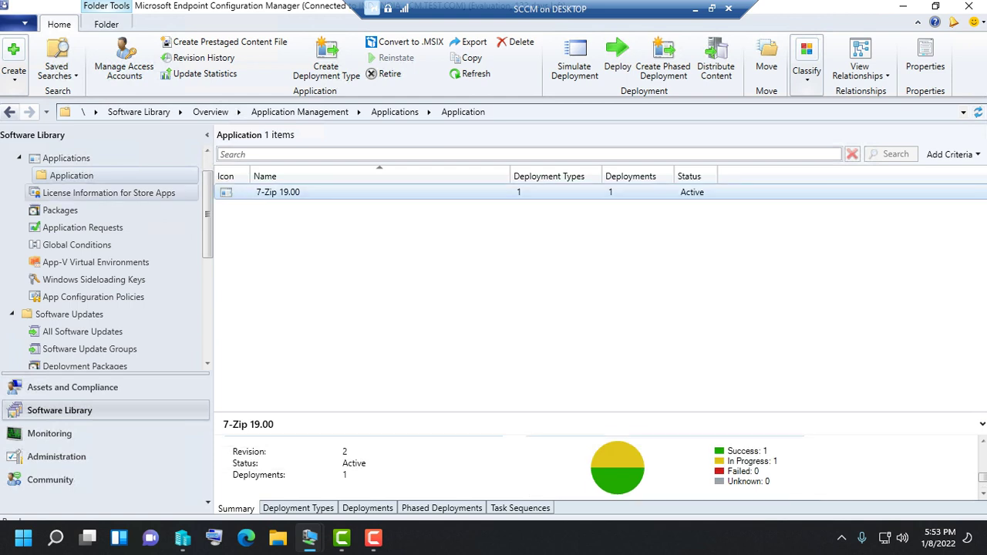
pyautogui.click(109, 192)
pyautogui.click(49, 433)
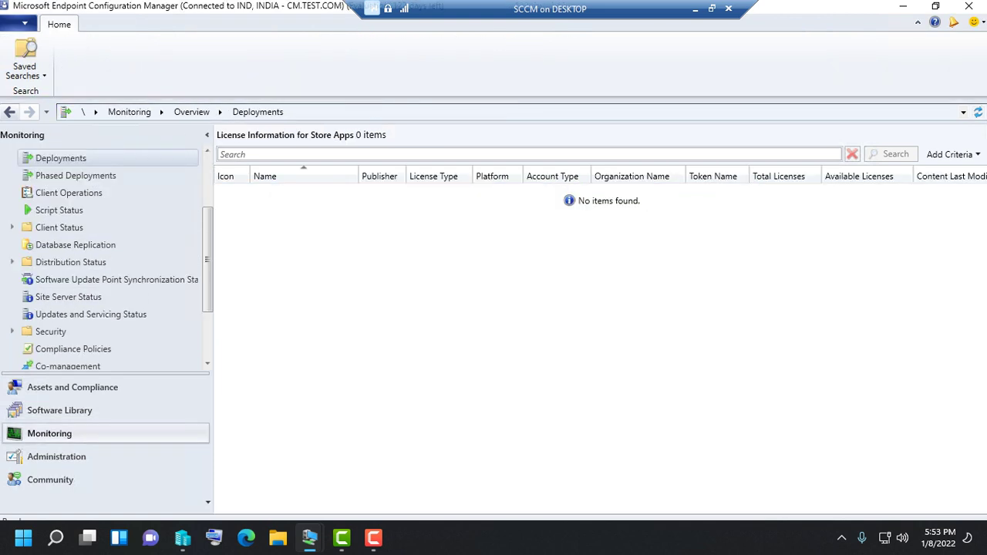
pyautogui.click(56, 456)
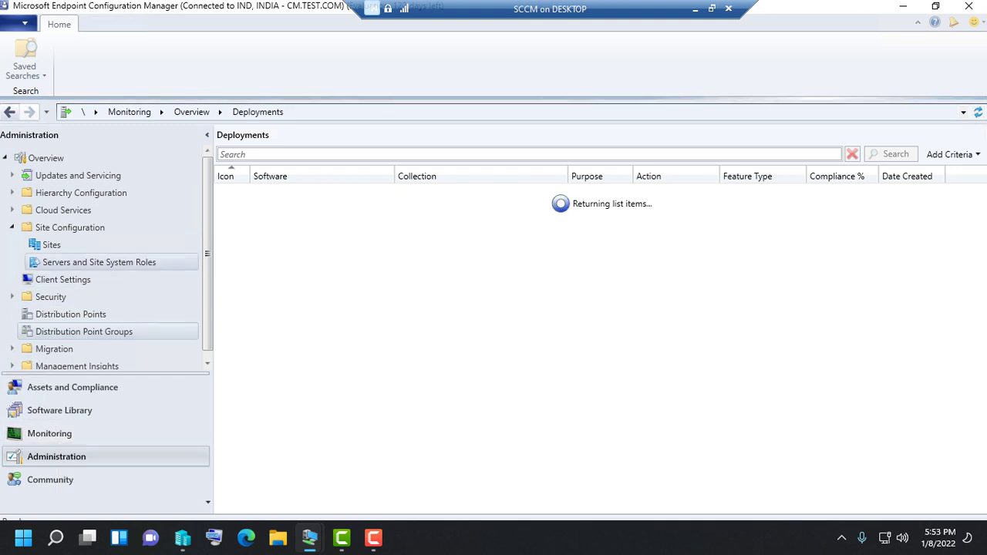
pyautogui.click(59, 411)
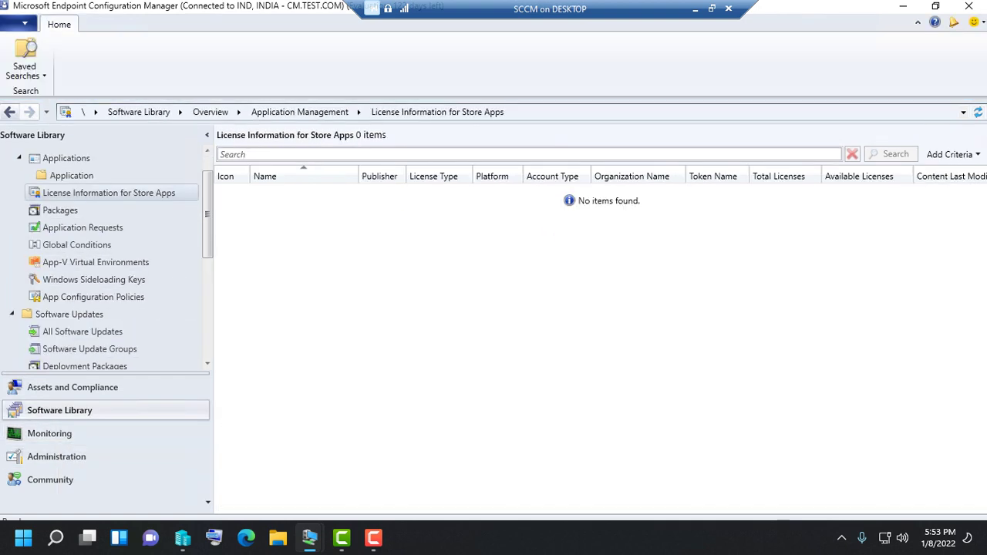
pyautogui.click(57, 457)
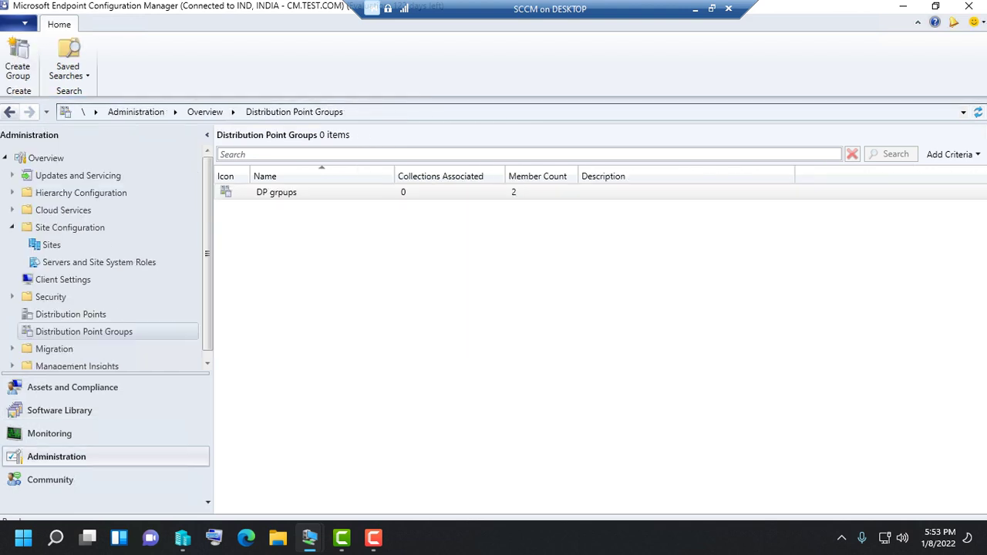
pyautogui.click(49, 433)
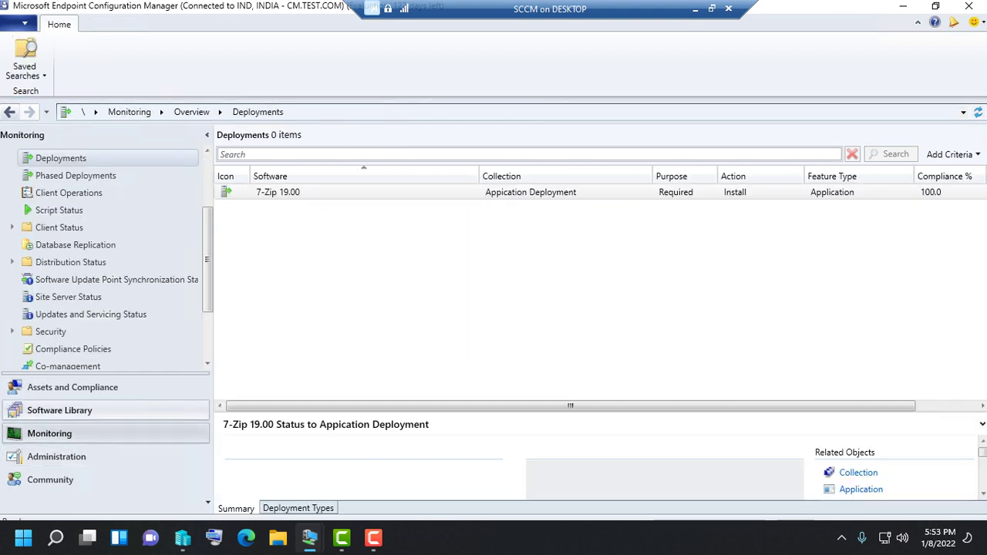
pyautogui.click(59, 410)
pyautogui.click(56, 457)
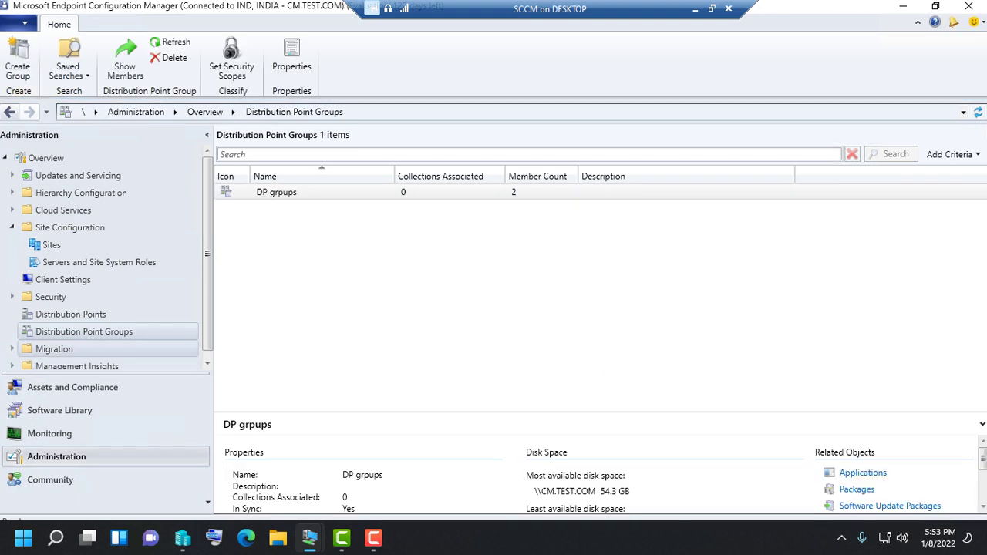
# Step: List the hierarchy's sites and read through the summary details of the IND primary site
pyautogui.click(99, 262)
pyautogui.click(51, 245)
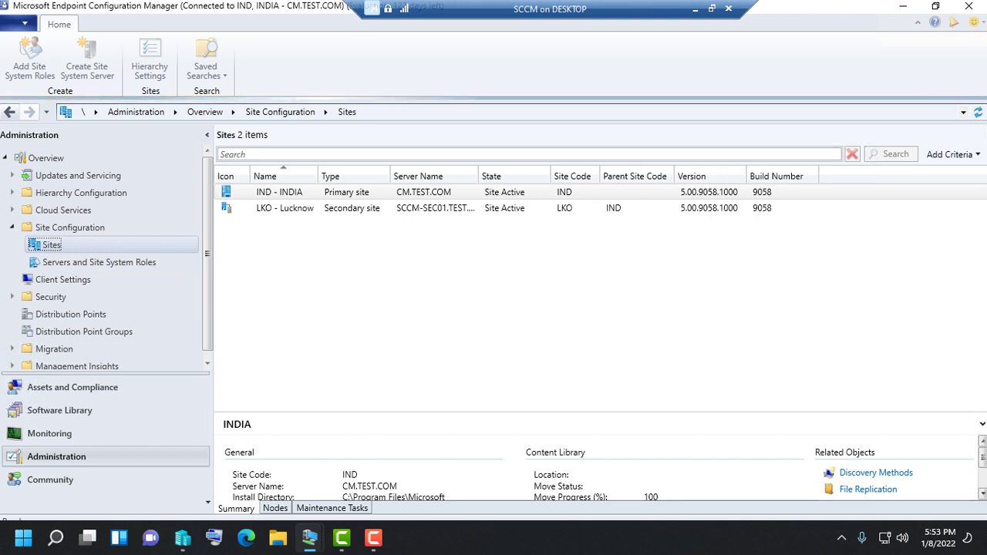
pyautogui.click(983, 494)
pyautogui.click(983, 493)
pyautogui.click(983, 494)
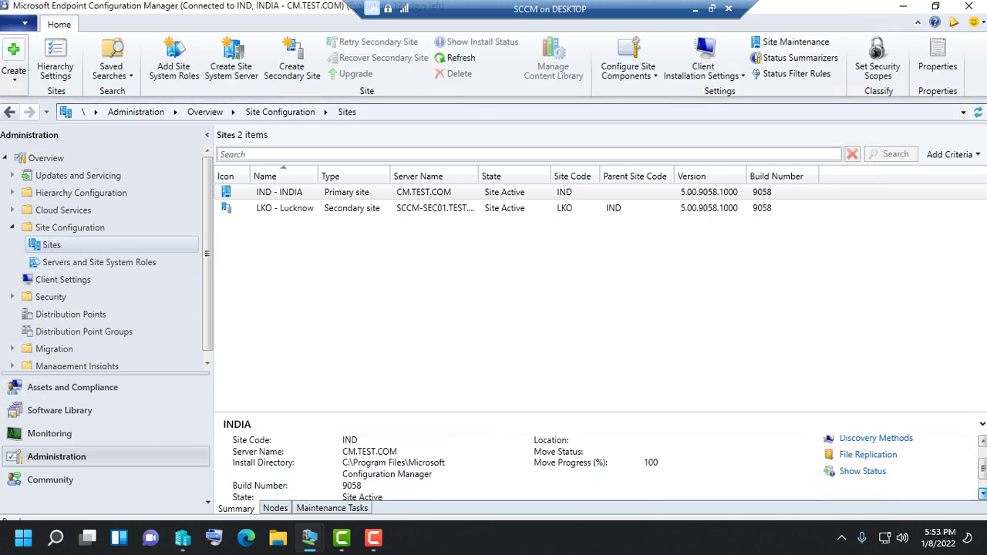
pyautogui.click(983, 493)
pyautogui.click(49, 433)
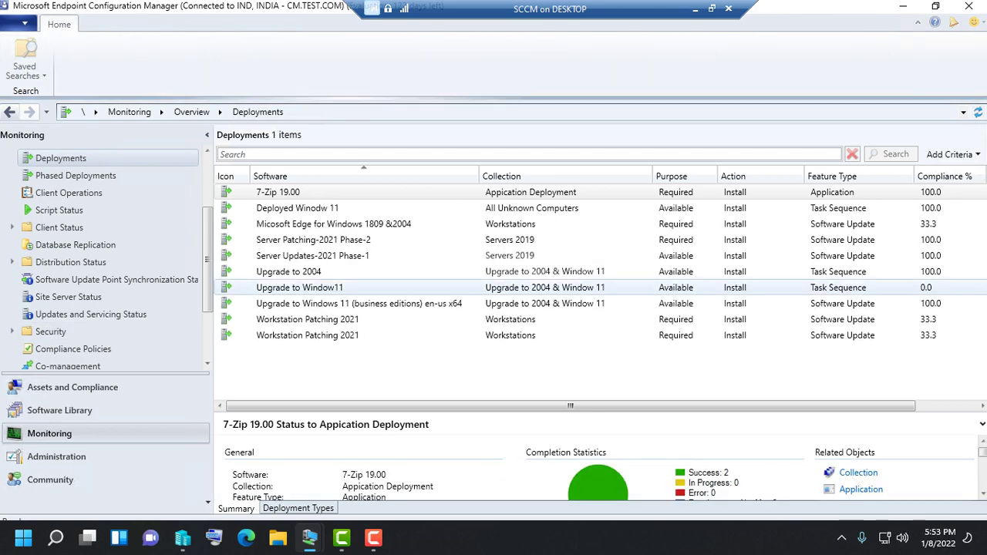
pyautogui.click(56, 457)
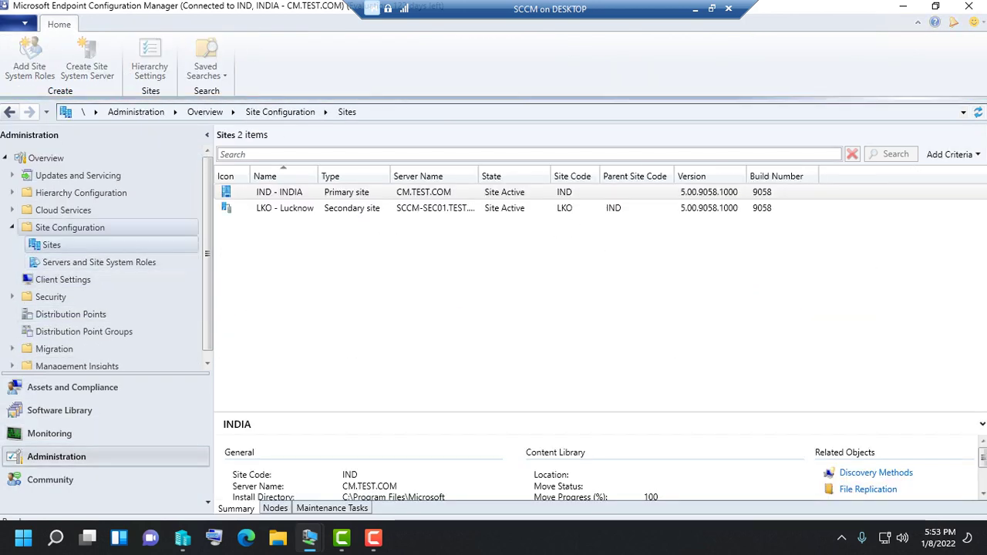
pyautogui.click(99, 262)
pyautogui.click(52, 244)
pyautogui.click(98, 263)
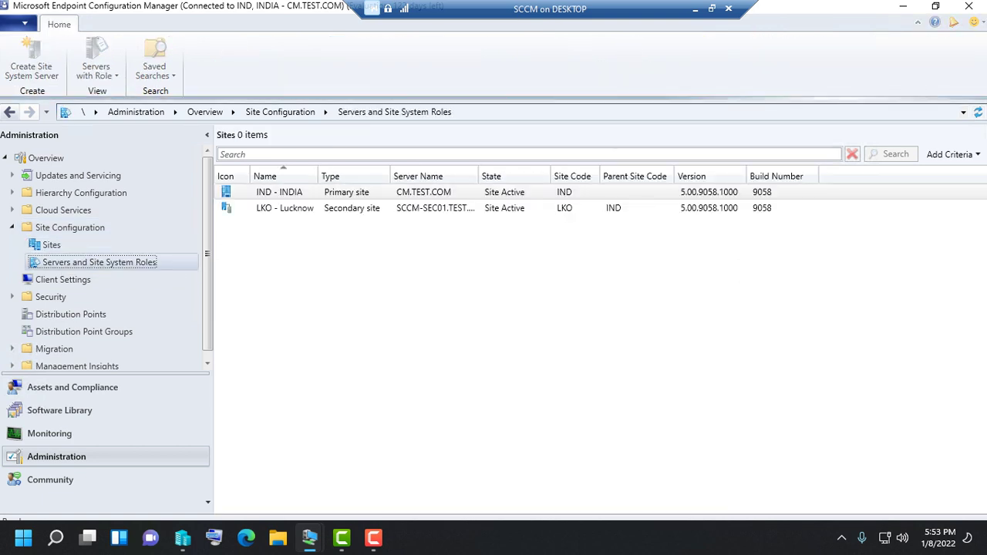
pyautogui.click(69, 228)
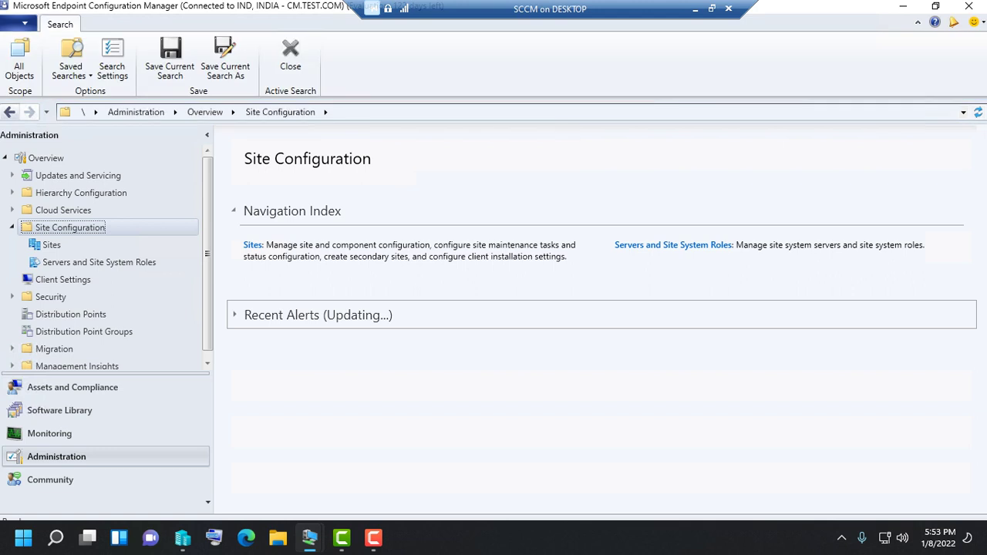
pyautogui.press('Left')
pyautogui.press('Right')
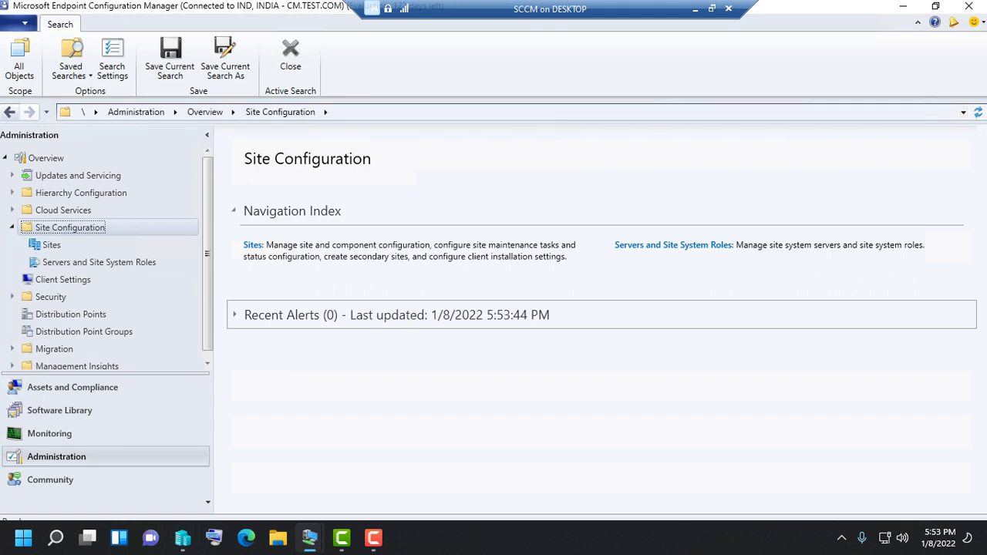
pyautogui.press('Down')
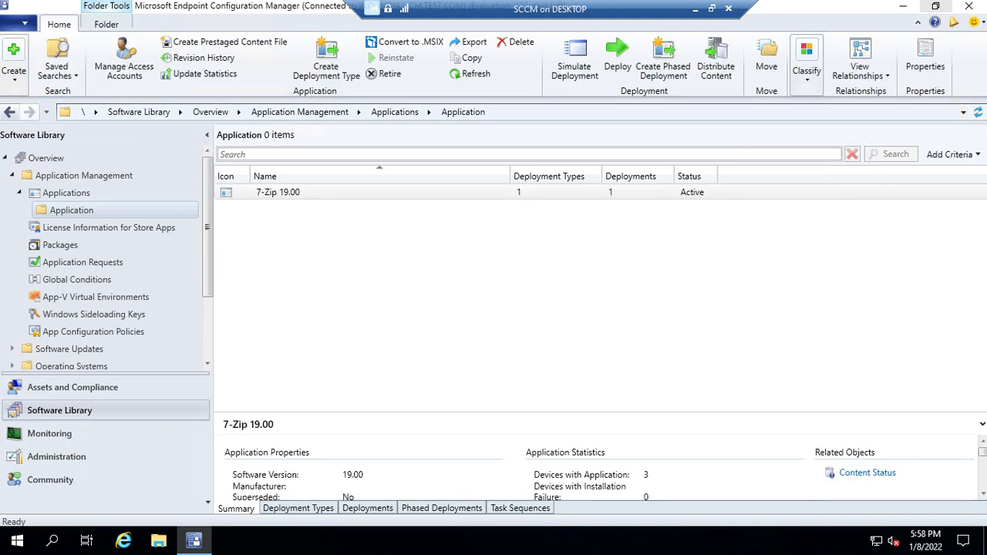
# Step: Recheck the content status of the 7-Zip 19.00 application in the Software Library
pyautogui.click(278, 192)
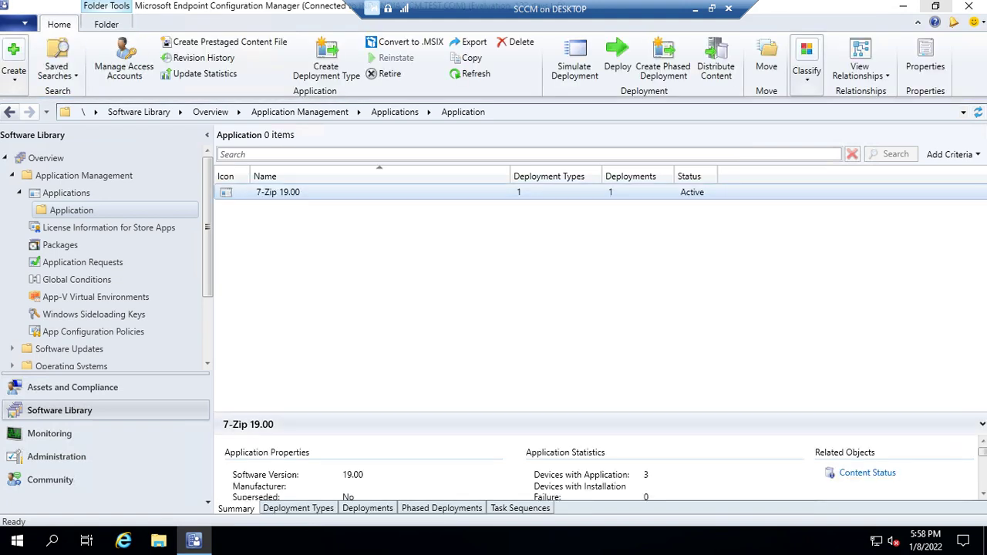
pyautogui.scroll(-3, 599, 468)
pyautogui.scroll(5, 598, 463)
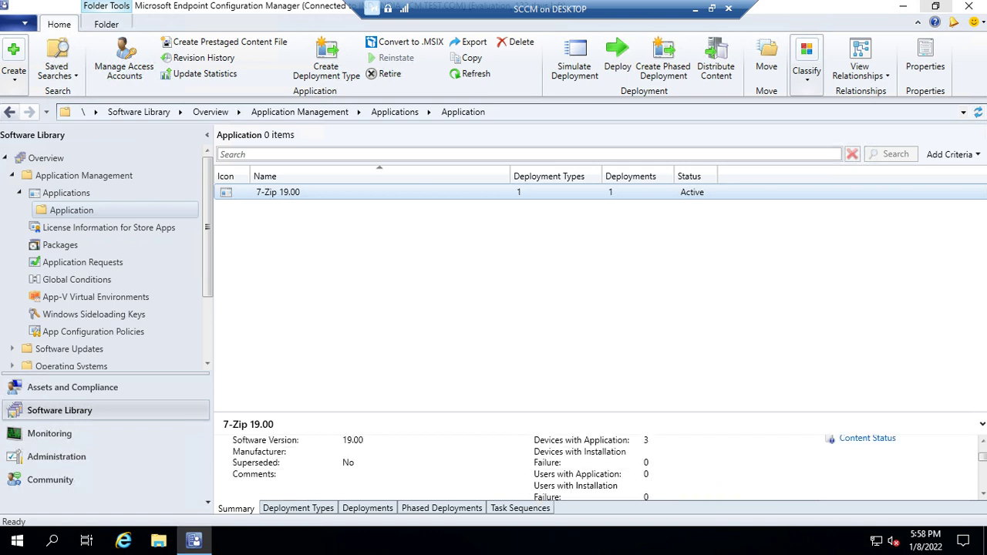
pyautogui.scroll(-3, 598, 463)
pyautogui.scroll(-3, 599, 468)
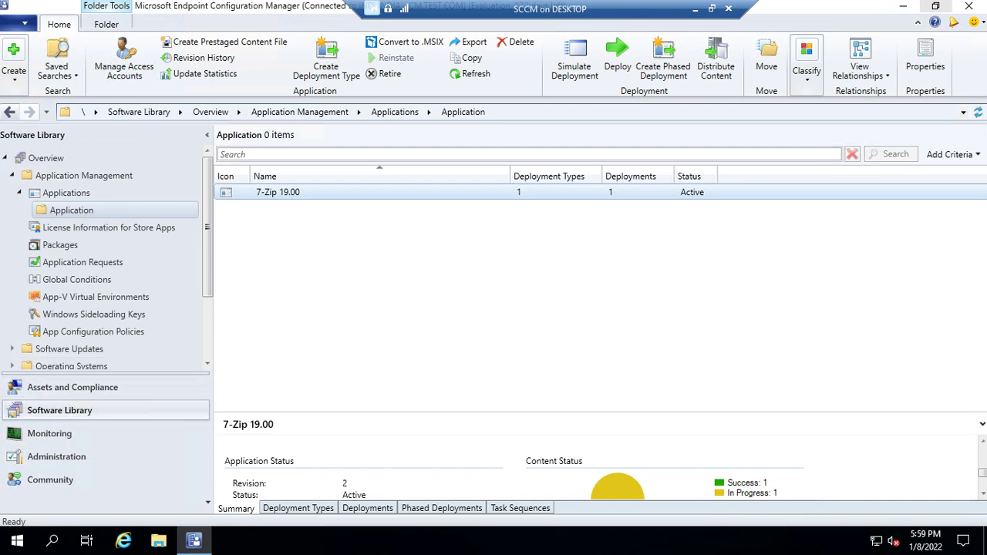
# Step: Return to the site list in the Administration workspace and look at the summary of the LKO secondary site
pyautogui.click(49, 433)
pyautogui.click(60, 411)
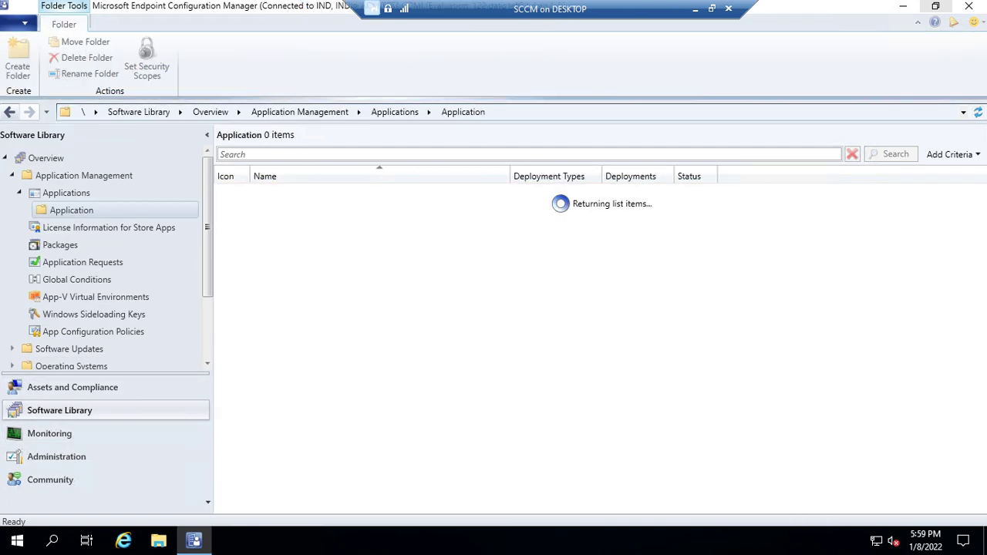
pyautogui.click(73, 387)
pyautogui.click(56, 457)
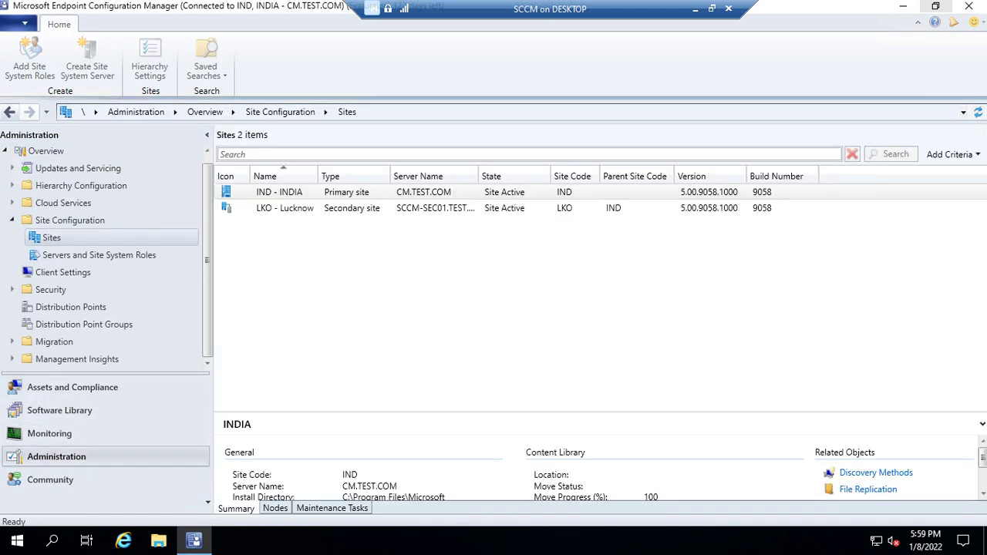
pyautogui.click(284, 209)
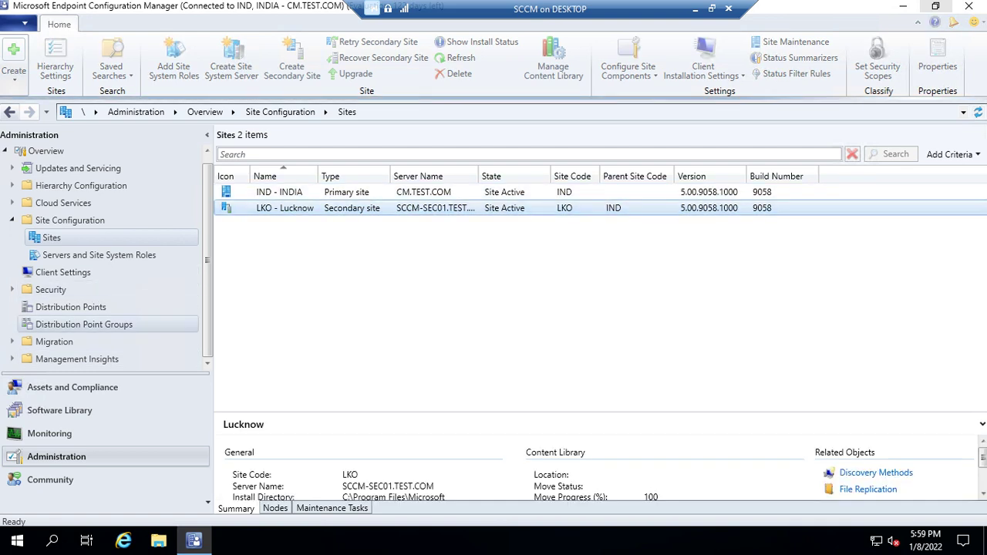
# Step: Compare the site system roles installed on SCCM-SEC01.TEST.COM with those on CM.TEST.COM
pyautogui.click(83, 324)
pyautogui.click(71, 307)
pyautogui.click(51, 238)
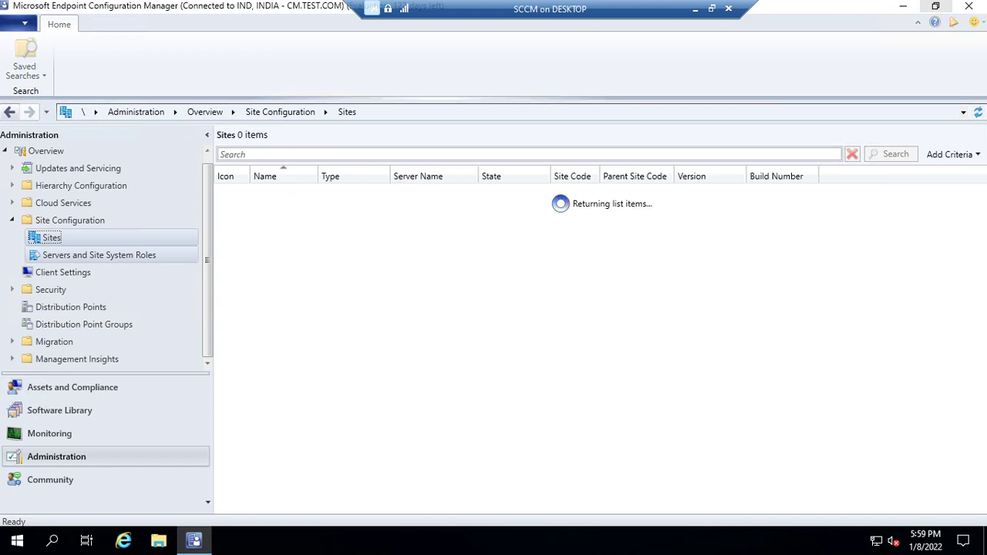
pyautogui.click(99, 256)
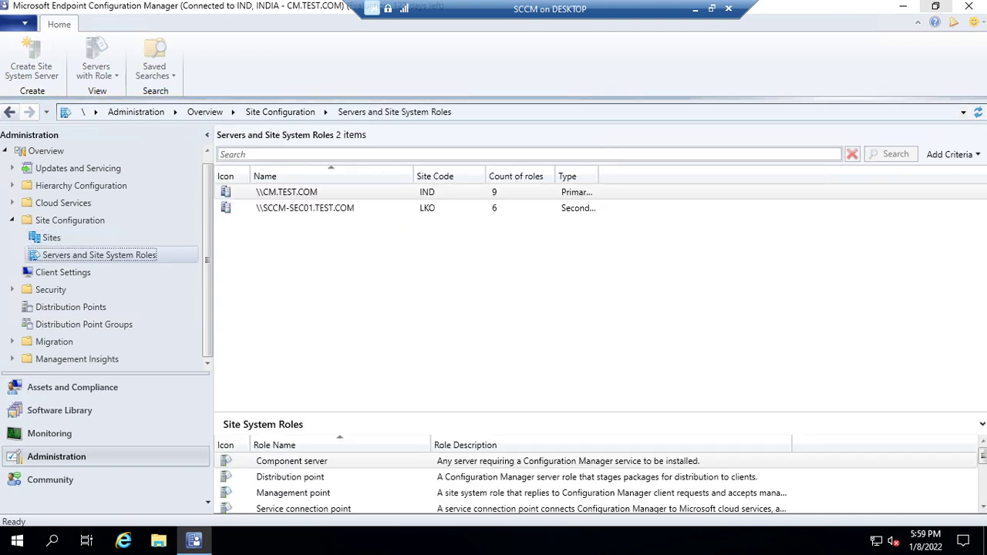
pyautogui.click(306, 208)
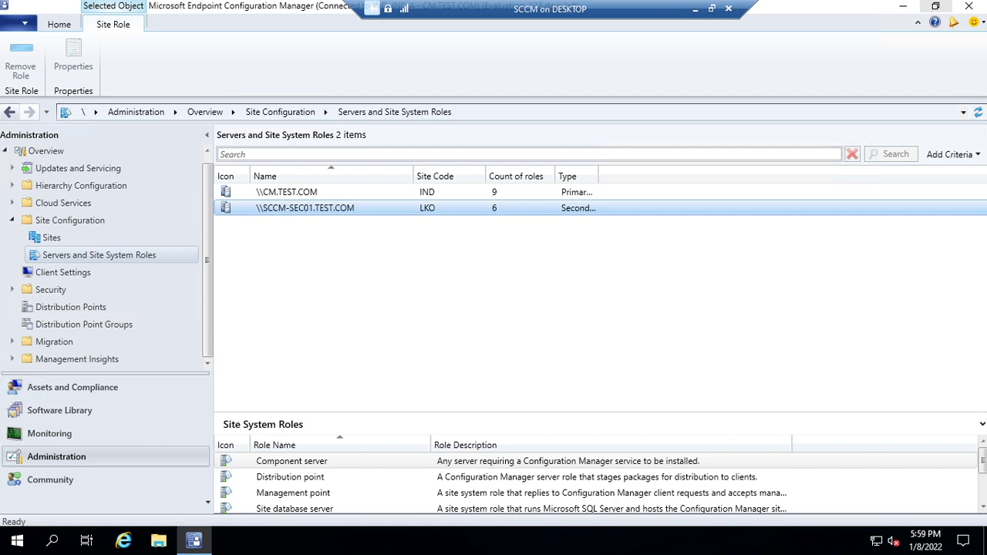
pyautogui.click(287, 192)
pyautogui.click(305, 209)
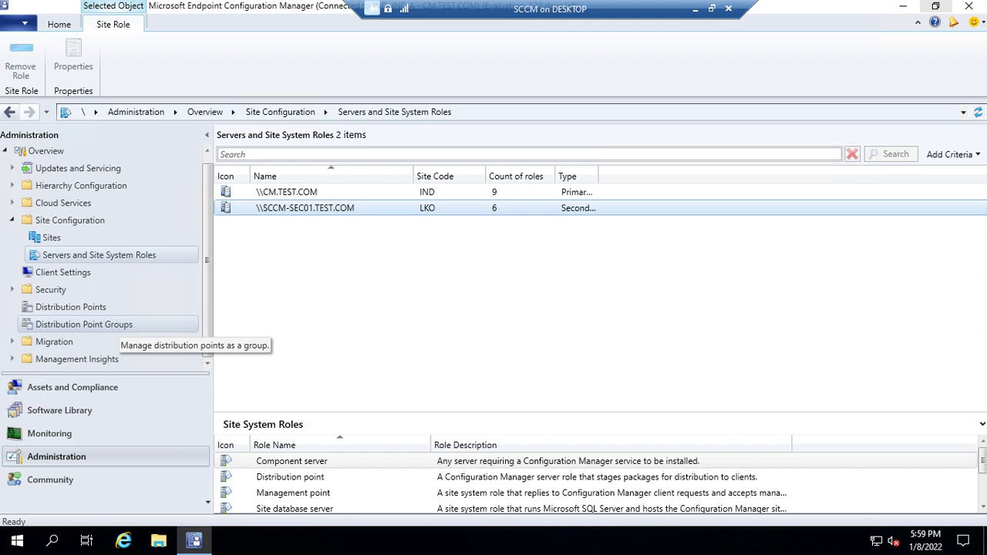
pyautogui.click(63, 272)
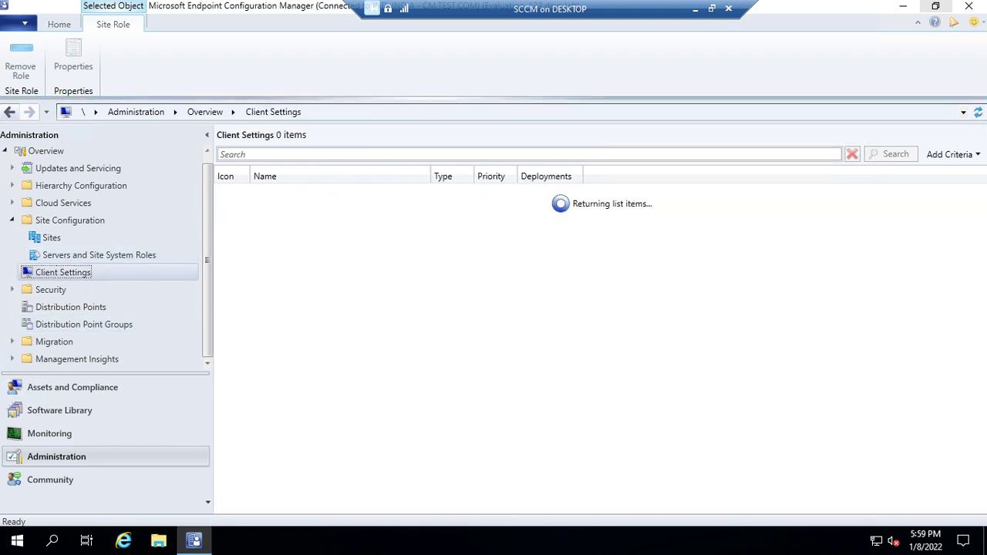
pyautogui.click(98, 256)
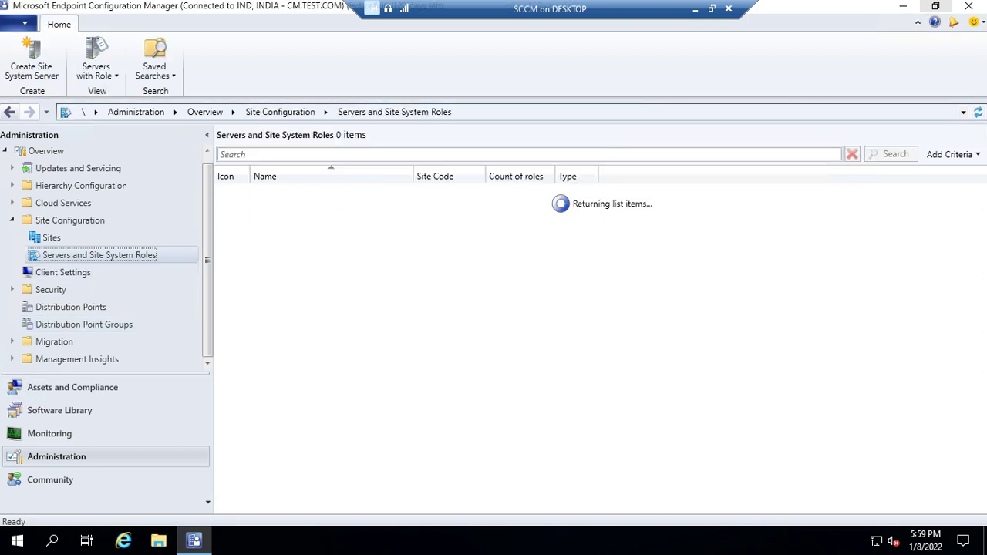
pyautogui.click(52, 237)
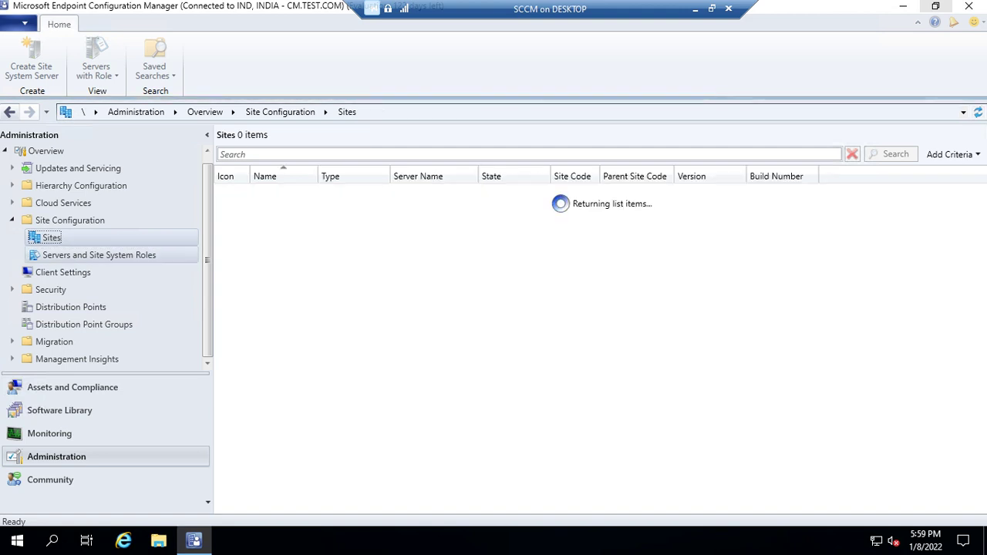
pyautogui.click(99, 256)
pyautogui.click(51, 238)
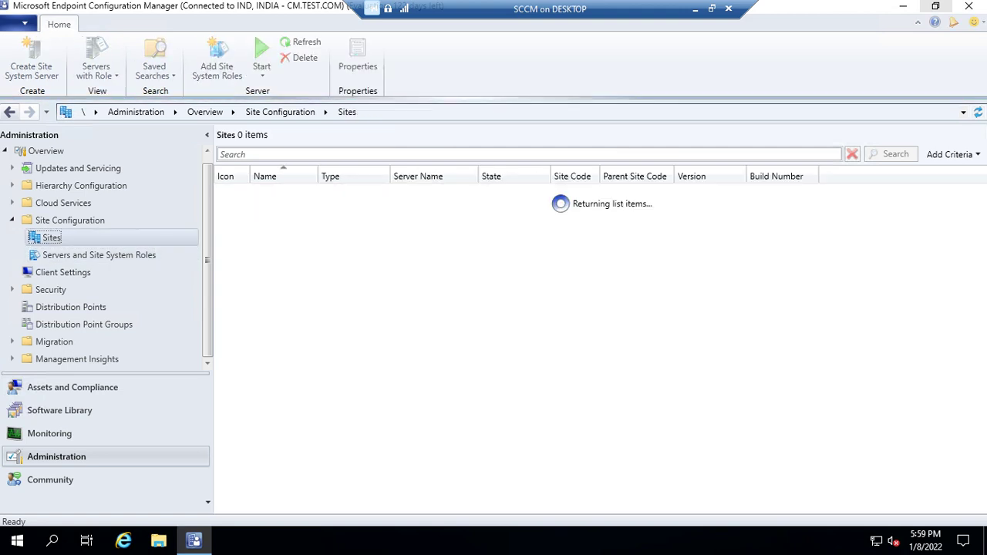